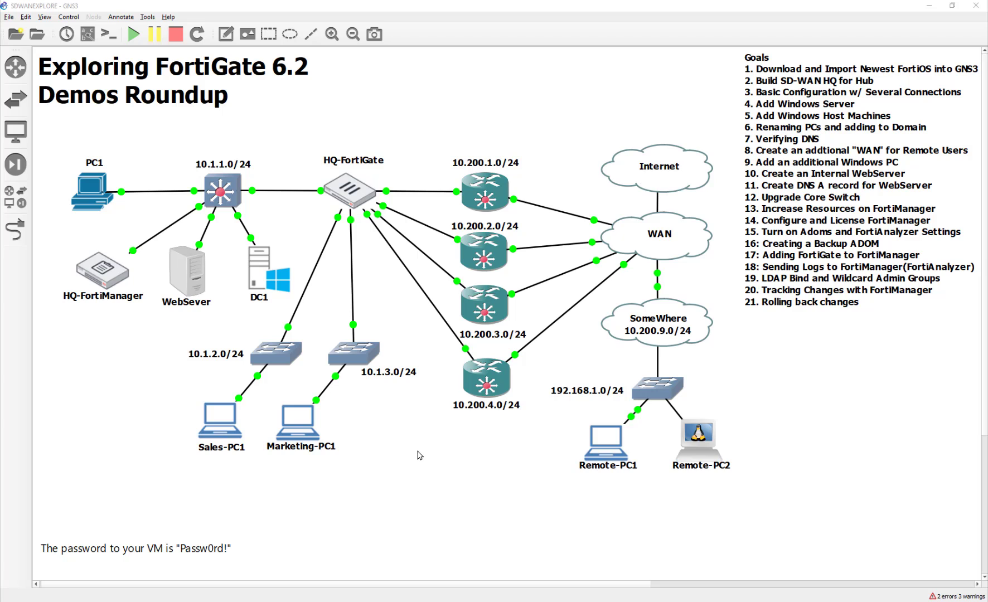
# Nudge the HQ-FortiManager node slightly down-left on the topology canvas and deselect it
pyautogui.moveTo(90, 277); pyautogui.dragTo(88, 283)
pyautogui.click(110, 312)
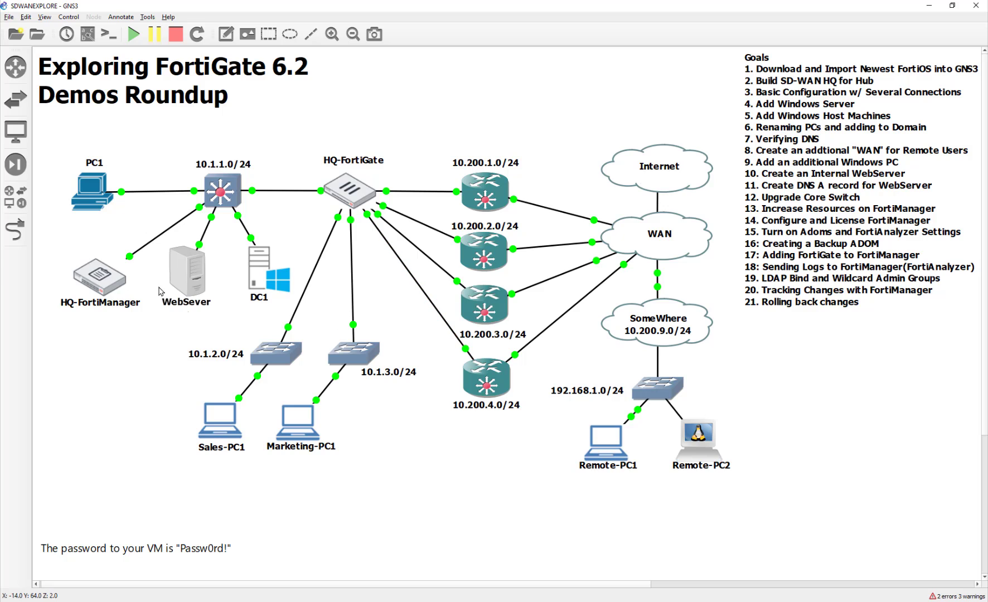
# From PC1's VNC console, sign into the HQ-FortiGate web GUI with the first admin's username and password
pyautogui.click(93, 189)
pyautogui.doubleClick(94, 189)
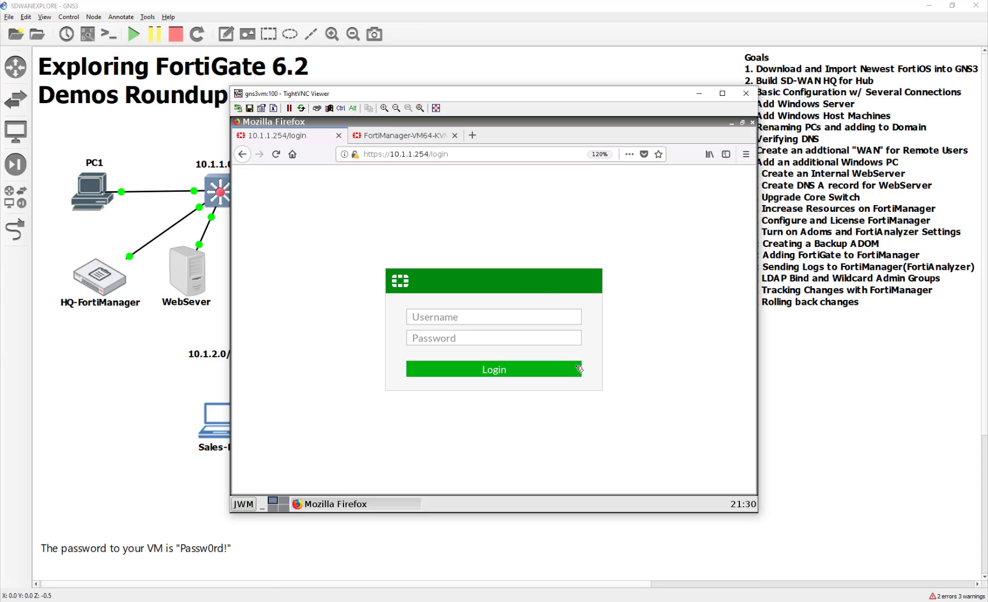
pyautogui.click(498, 318)
pyautogui.press('Tab')
pyautogui.press('BackSpace')
pyautogui.press('BackSpace')
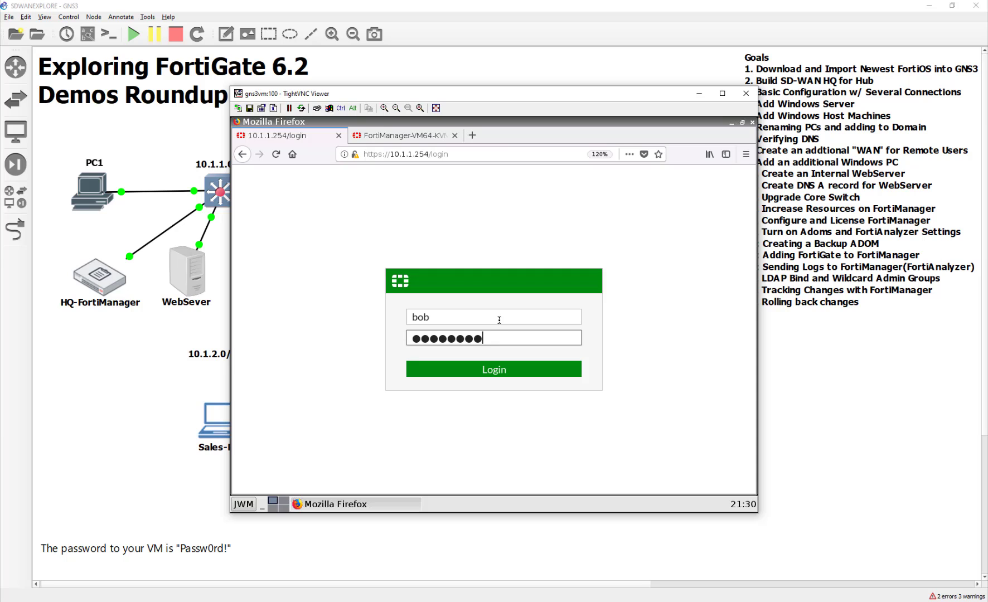
pyautogui.press('Return')
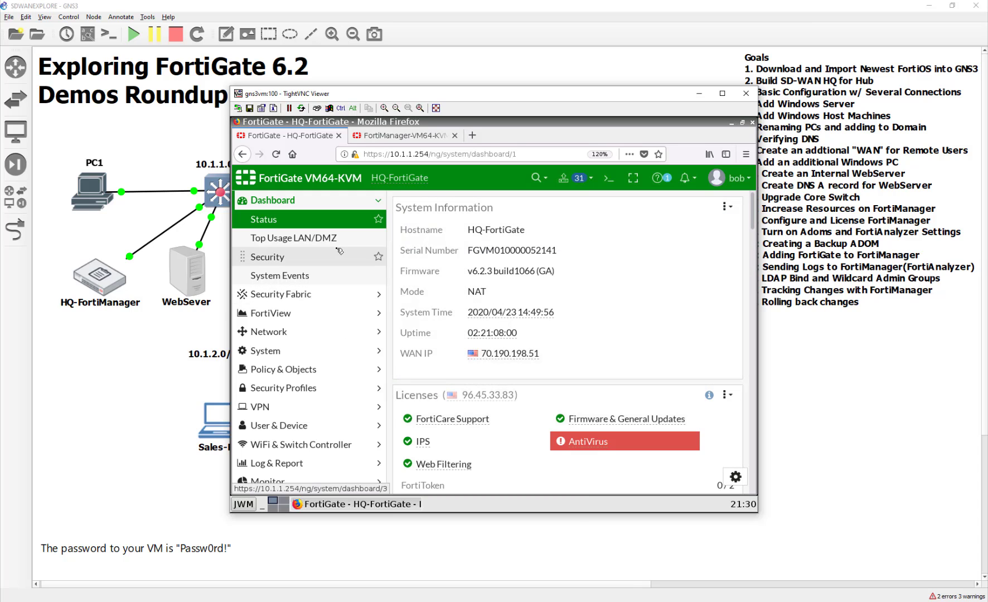
# Go to System > Settings and scroll down to View Settings
pyautogui.click(309, 352)
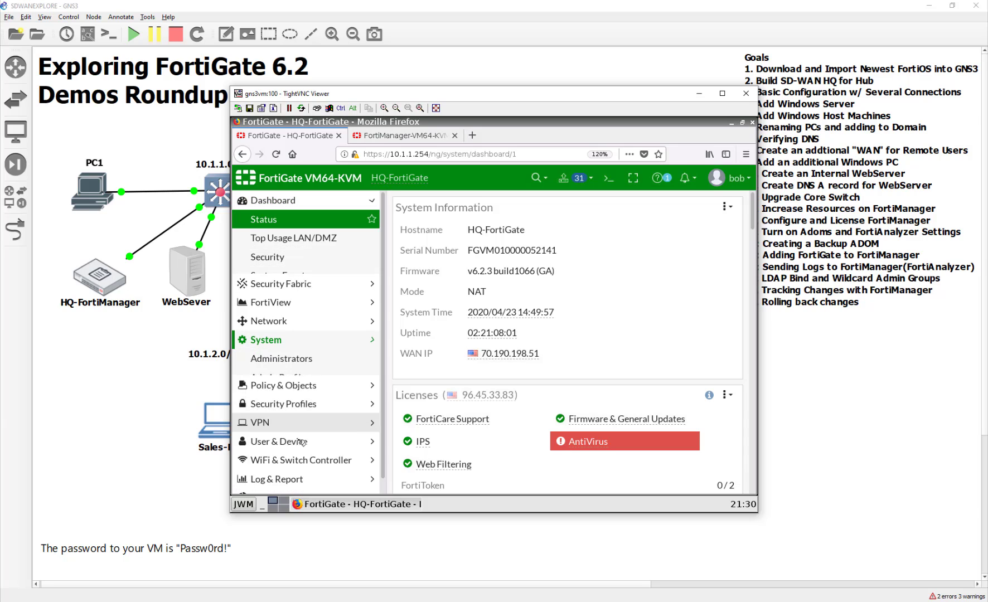
pyautogui.click(302, 351)
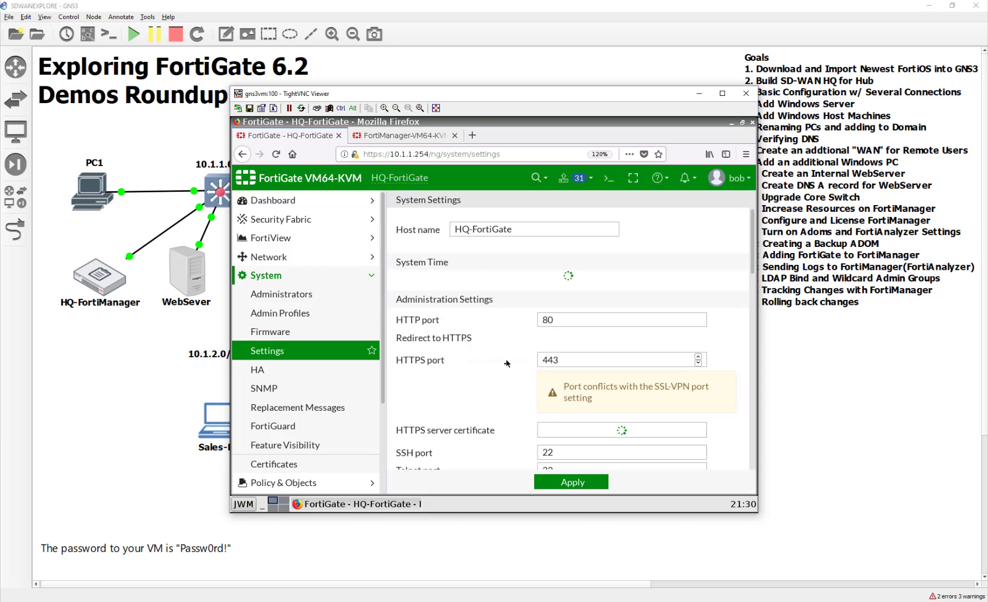
pyautogui.scroll(-5, 493, 388)
pyautogui.scroll(-4, 493, 389)
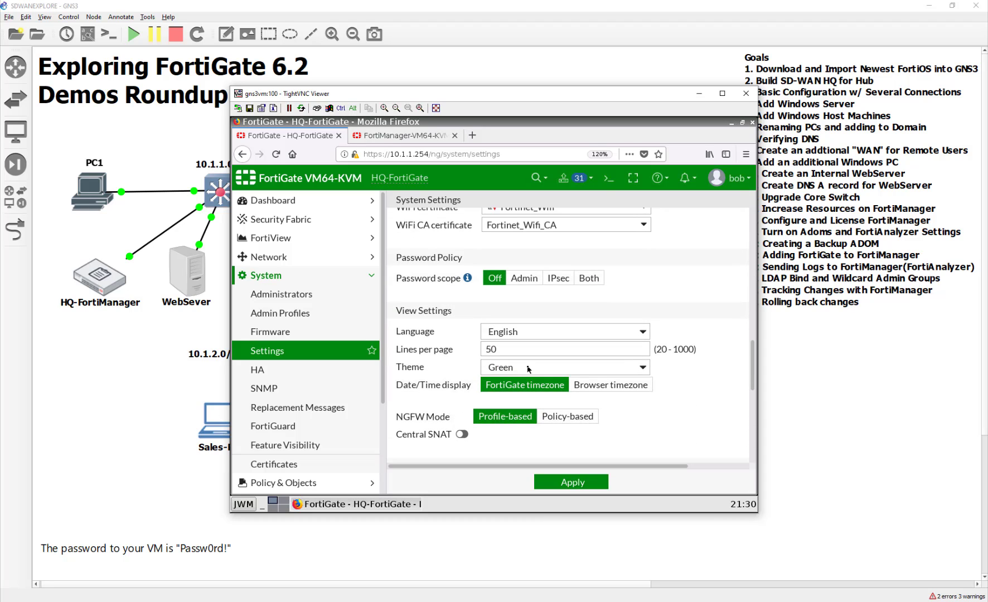
# Preview the Neutrino, Blue, Melongene, Mariner and Green themes in the Theme dropdown
pyautogui.click(528, 369)
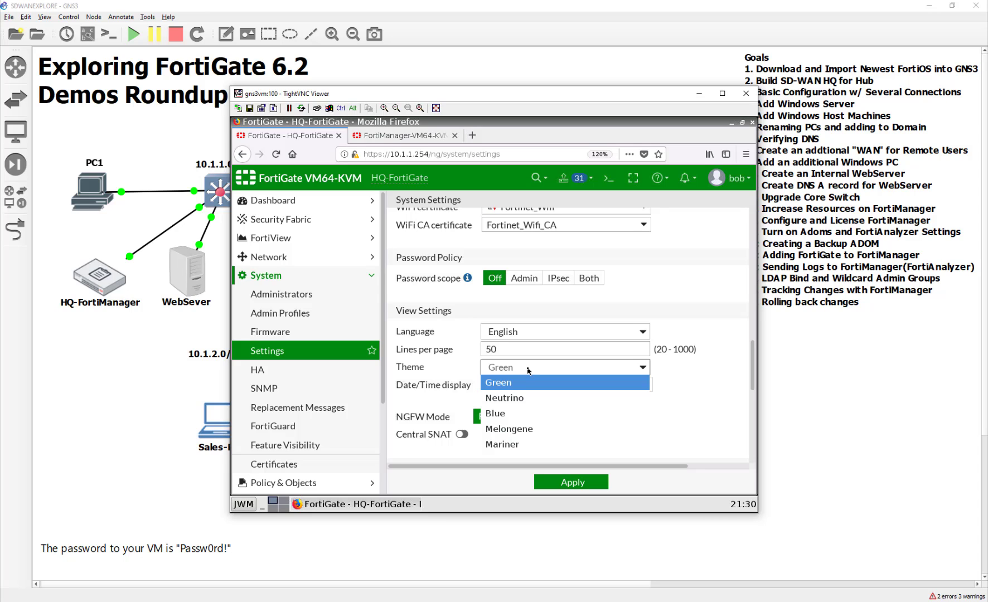
pyautogui.click(529, 404)
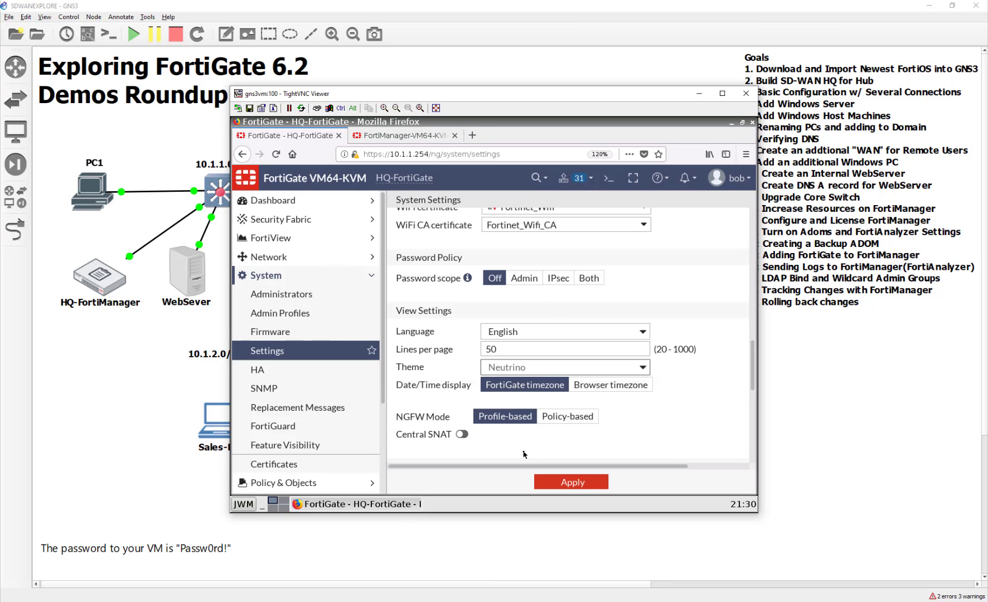
pyautogui.click(559, 373)
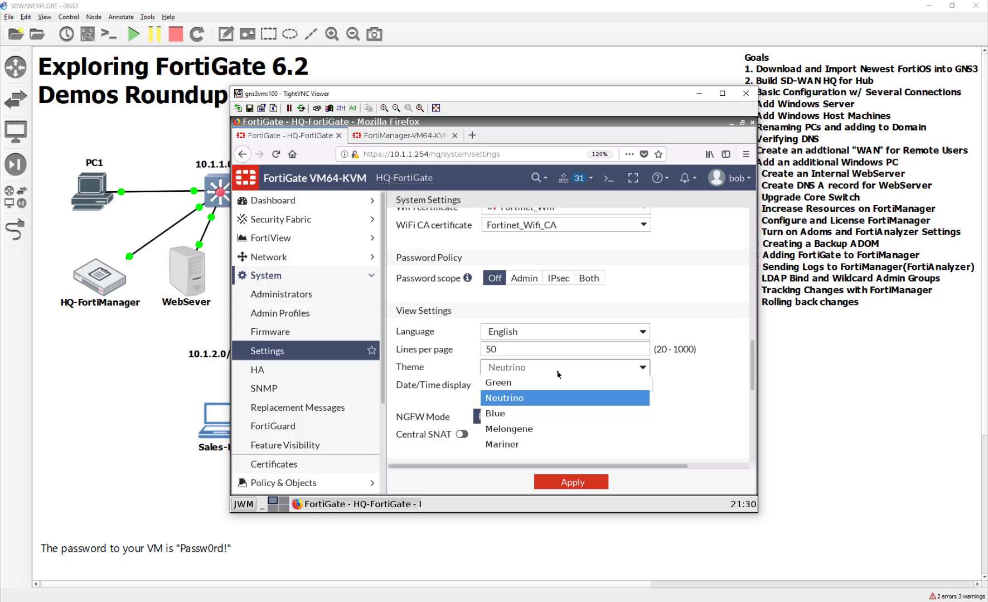
pyautogui.click(539, 414)
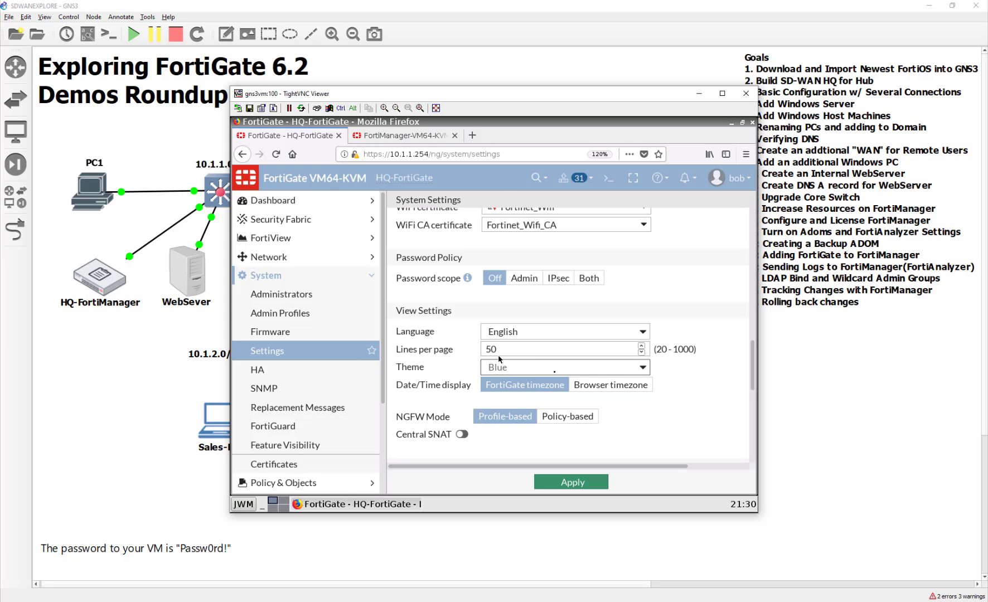
pyautogui.click(560, 369)
pyautogui.click(549, 428)
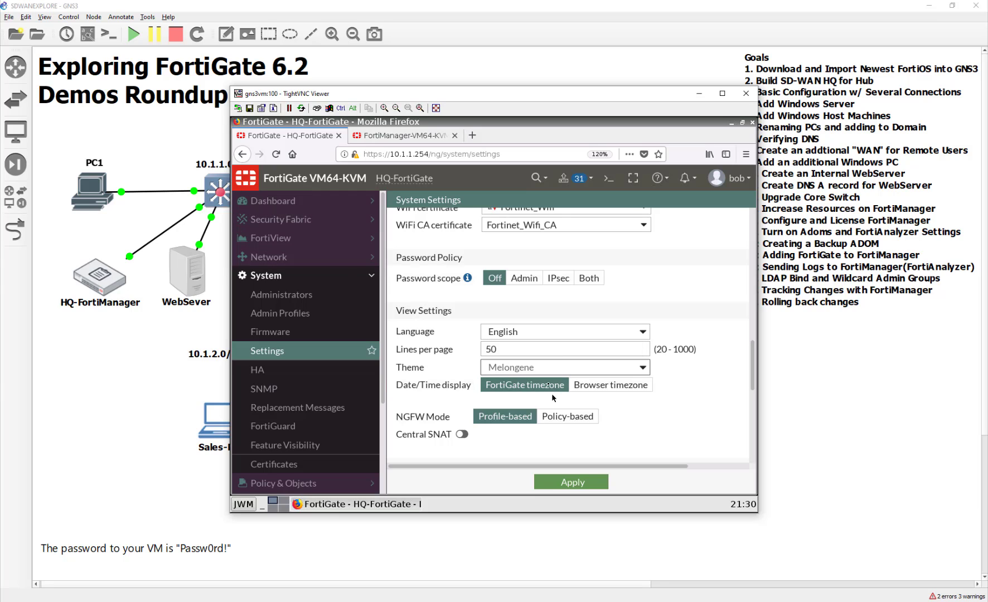
pyautogui.click(545, 374)
pyautogui.click(523, 442)
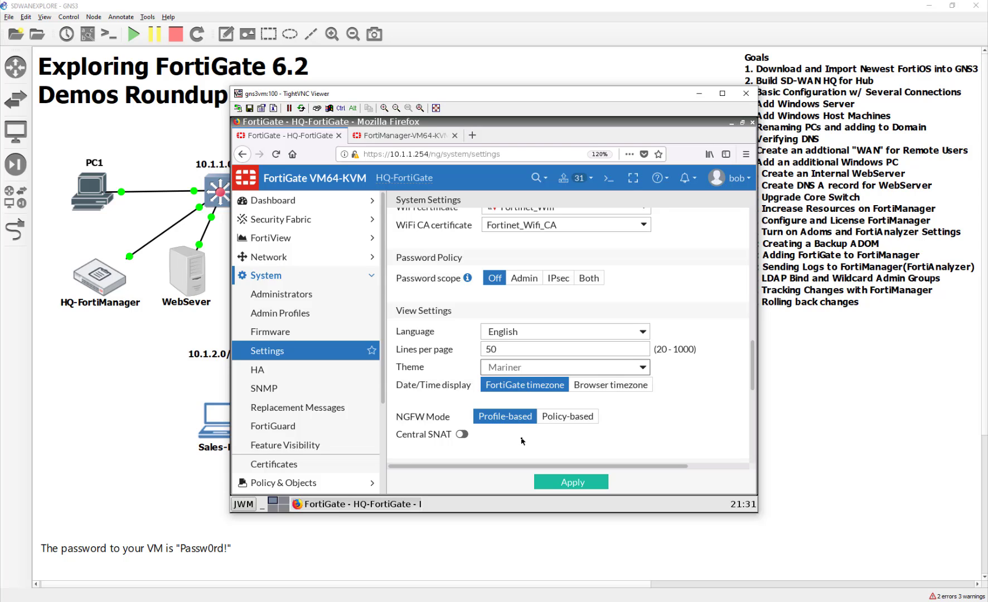
pyautogui.click(545, 373)
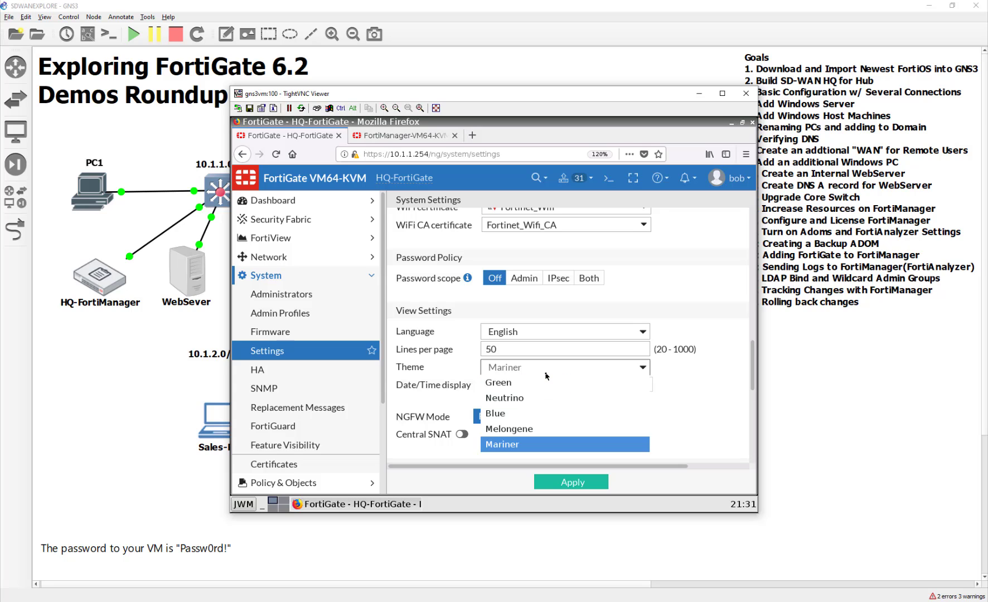
pyautogui.click(547, 380)
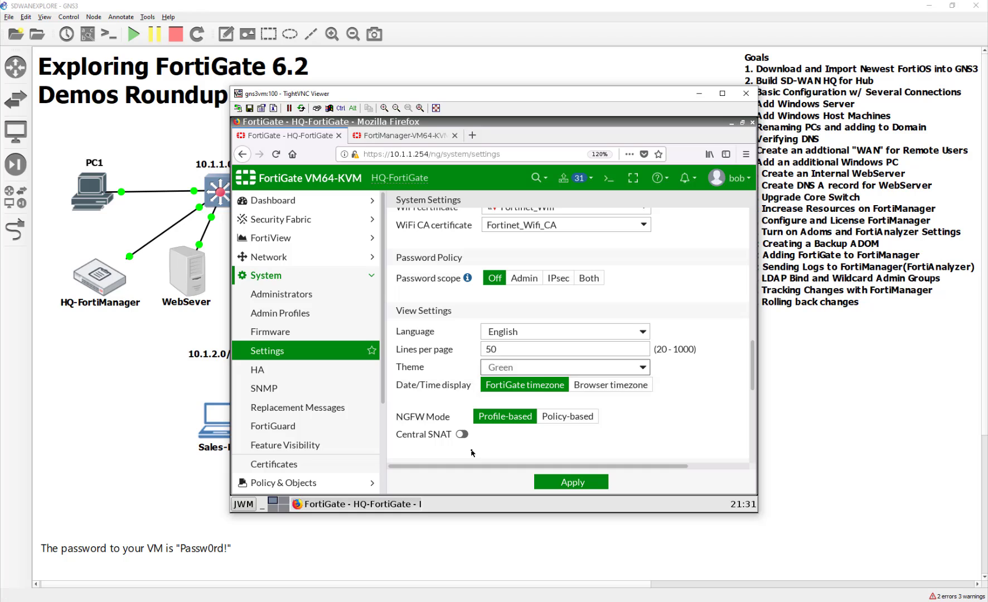
# Select the Neutrino theme and apply it
pyautogui.click(500, 370)
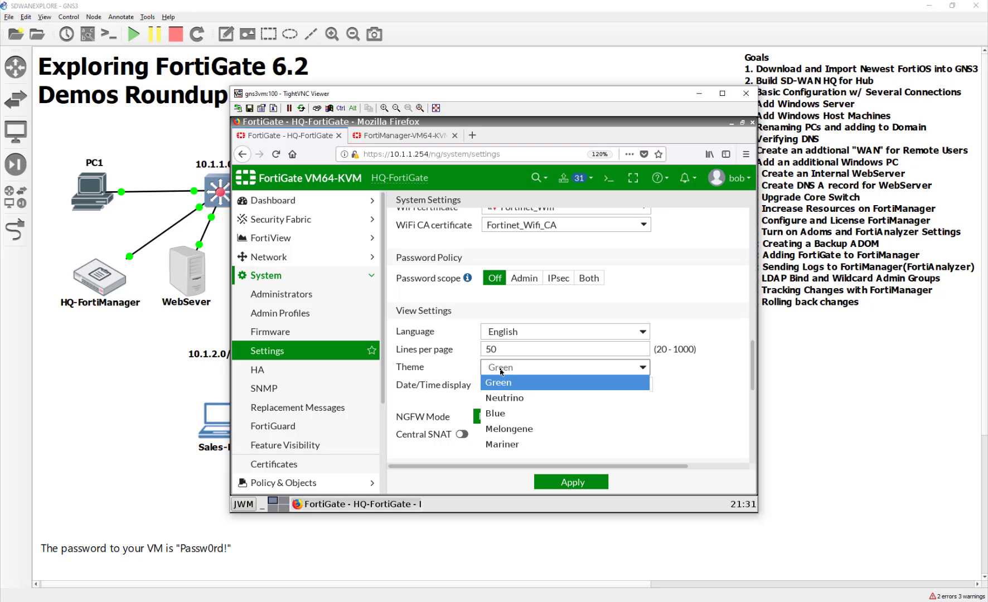
pyautogui.click(500, 398)
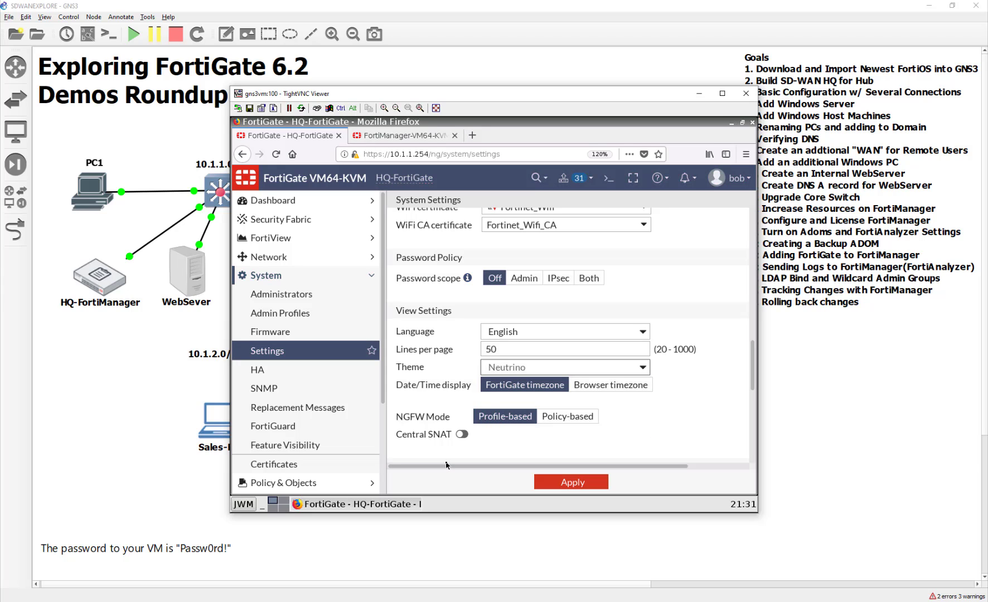
pyautogui.click(557, 481)
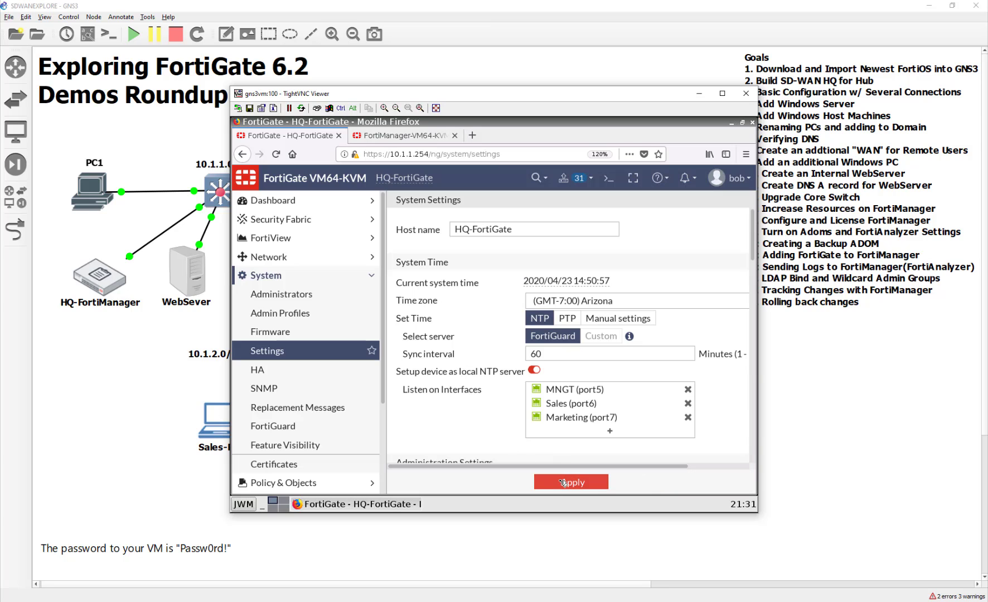
# Sign out and attempt to log in as the second admin account with its password
pyautogui.click(681, 280)
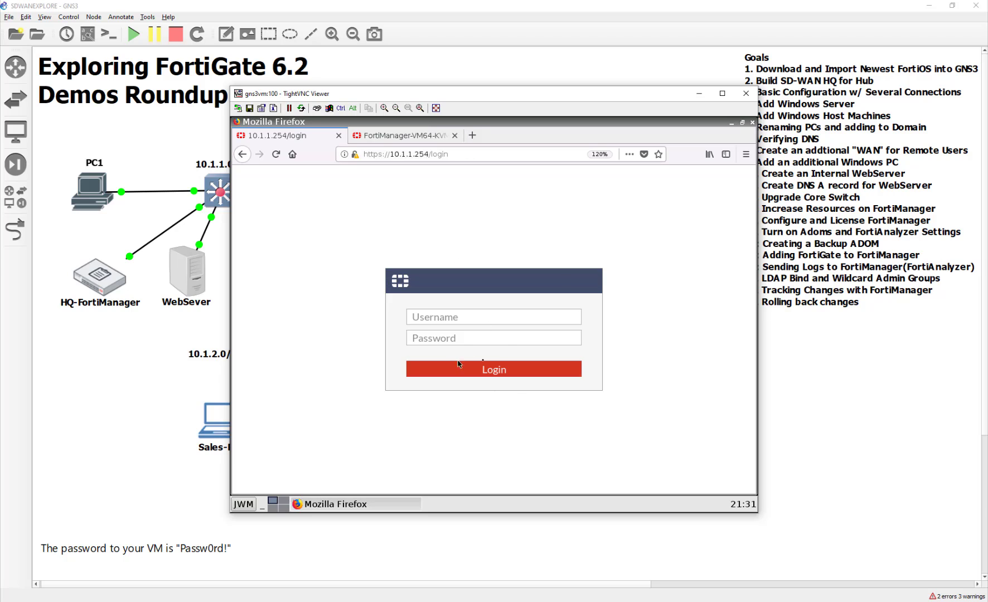
pyautogui.click(504, 317)
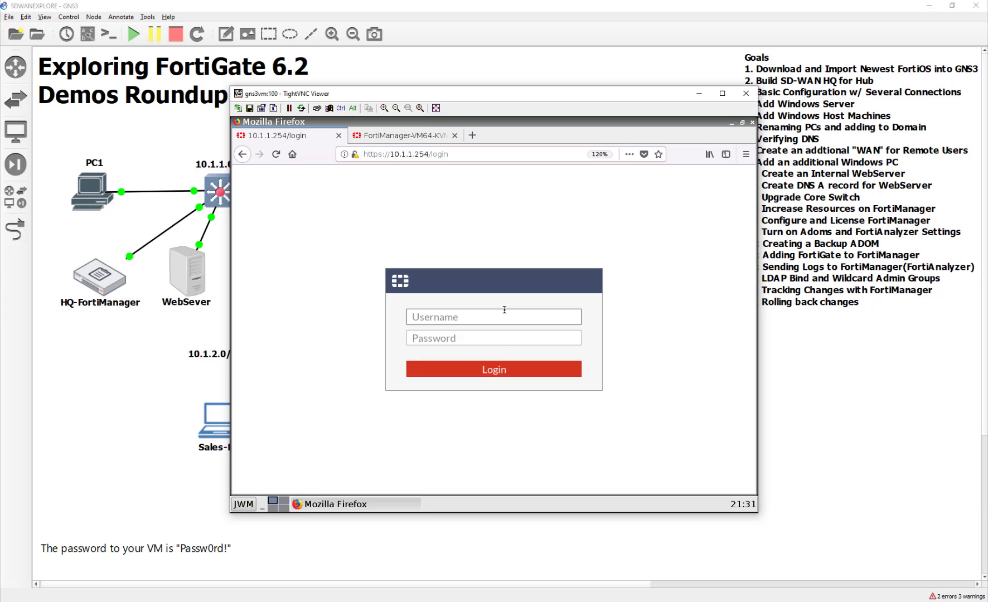
pyautogui.press('Tab')
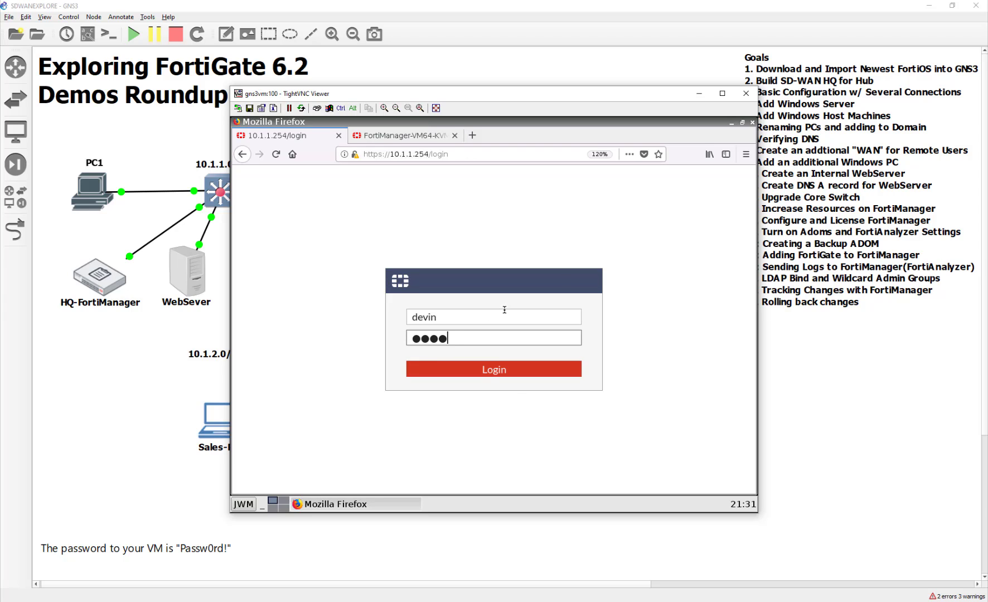
pyautogui.press('BackSpace')
pyautogui.press('BackSpace')
pyautogui.press('BackSpace')
pyautogui.press('BackSpace')
pyautogui.press('Return')
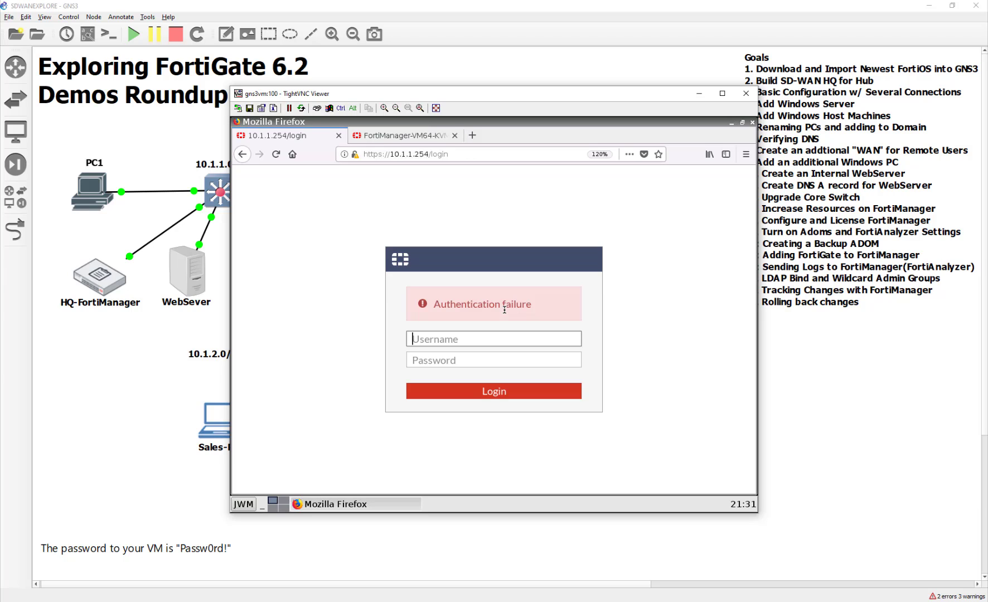
# Re-enter the second admin's username and password and submit the login again
pyautogui.press('Tab')
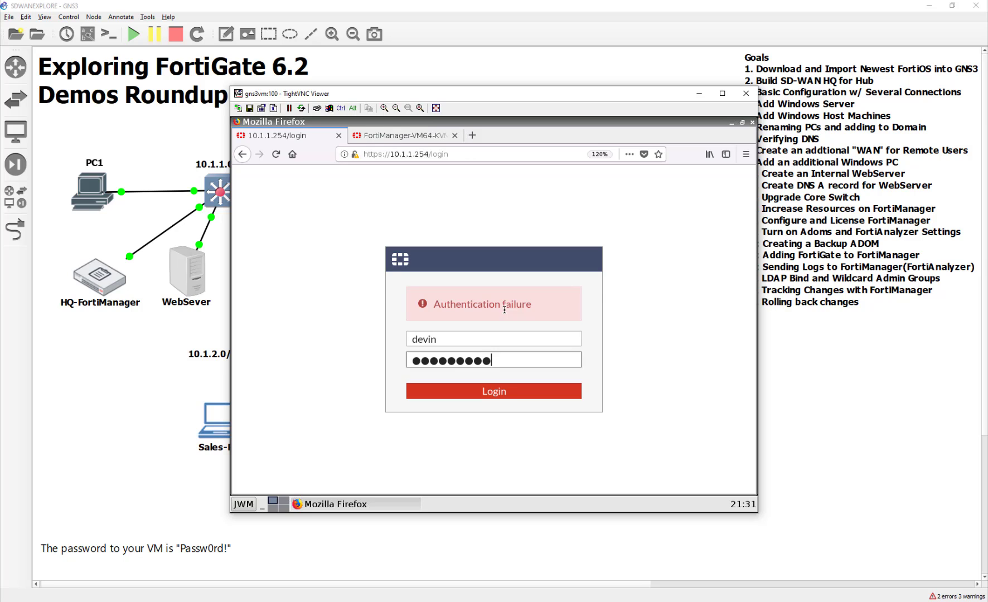
pyautogui.press('Return')
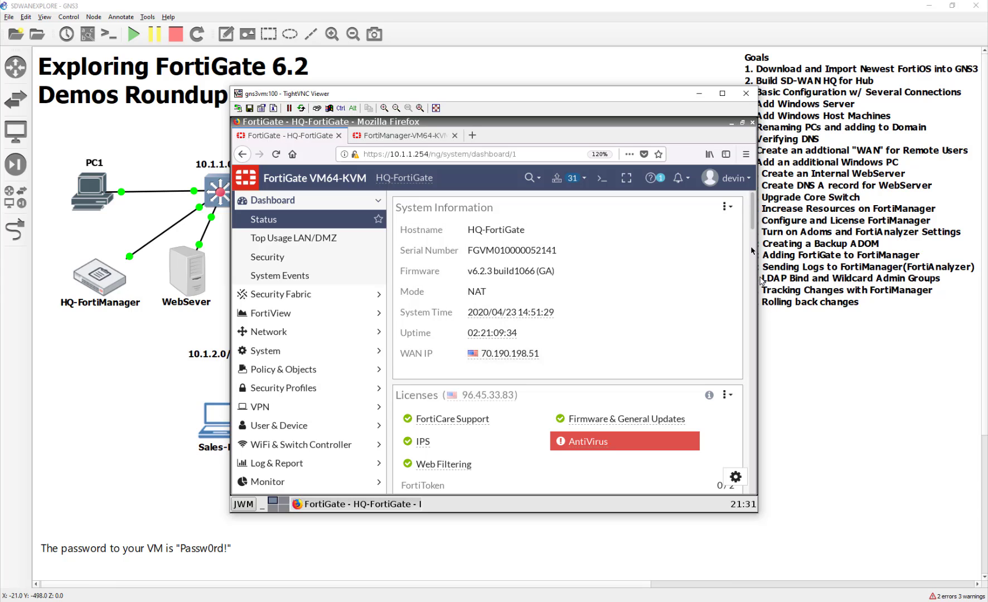
# In FortiManager, open Device Manager > Device & Groups and HQ-FortiGate's revision 22 dashboard
pyautogui.click(402, 136)
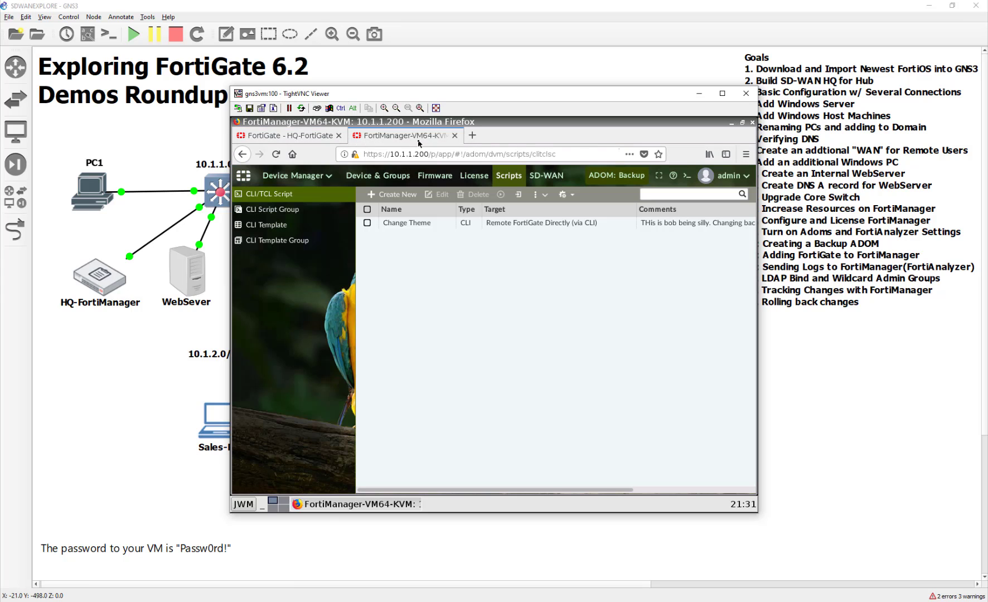
pyautogui.click(316, 177)
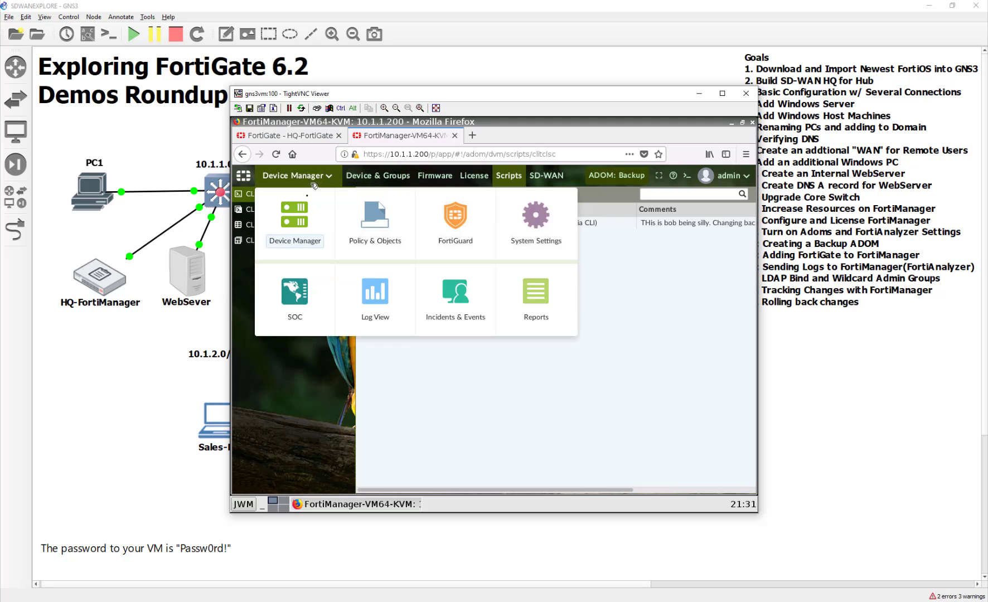
pyautogui.click(292, 215)
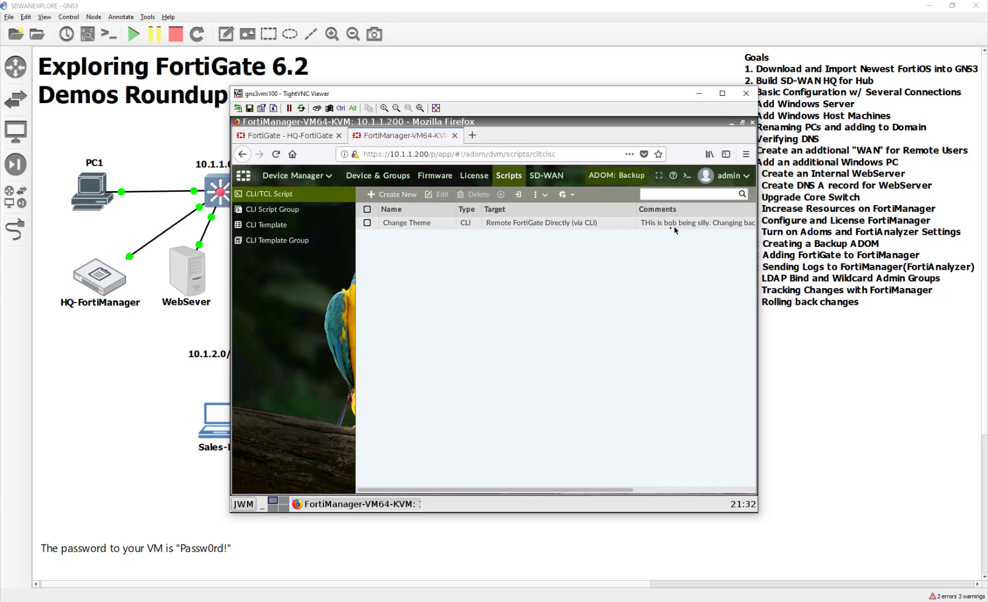
pyautogui.click(378, 175)
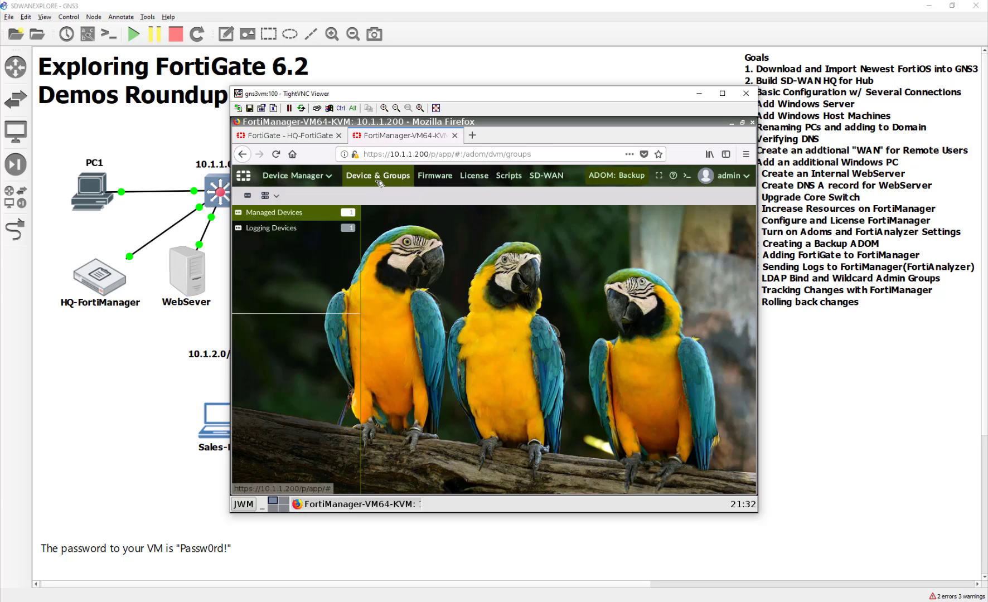
pyautogui.doubleClick(418, 273)
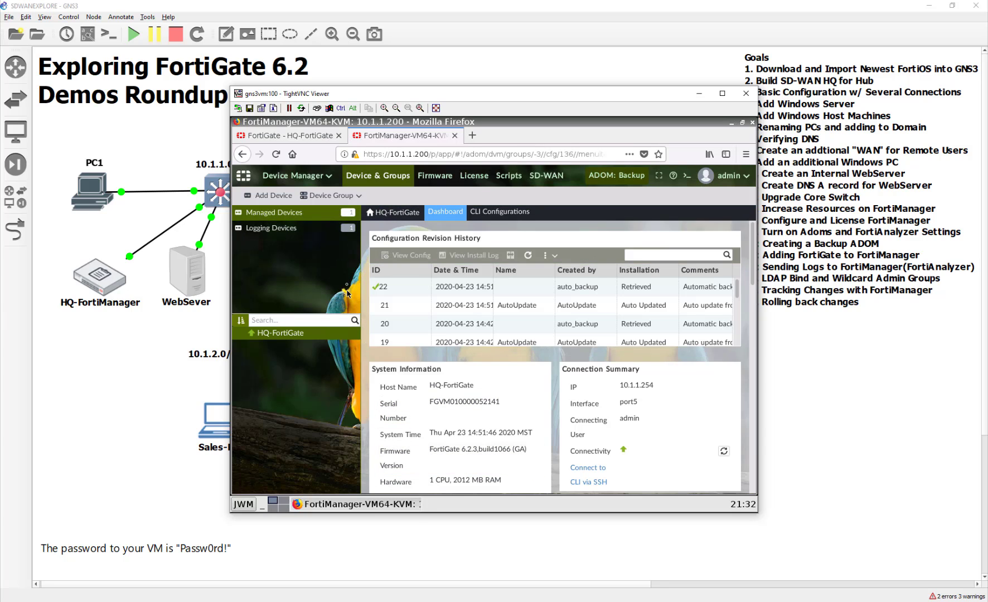
pyautogui.click(336, 178)
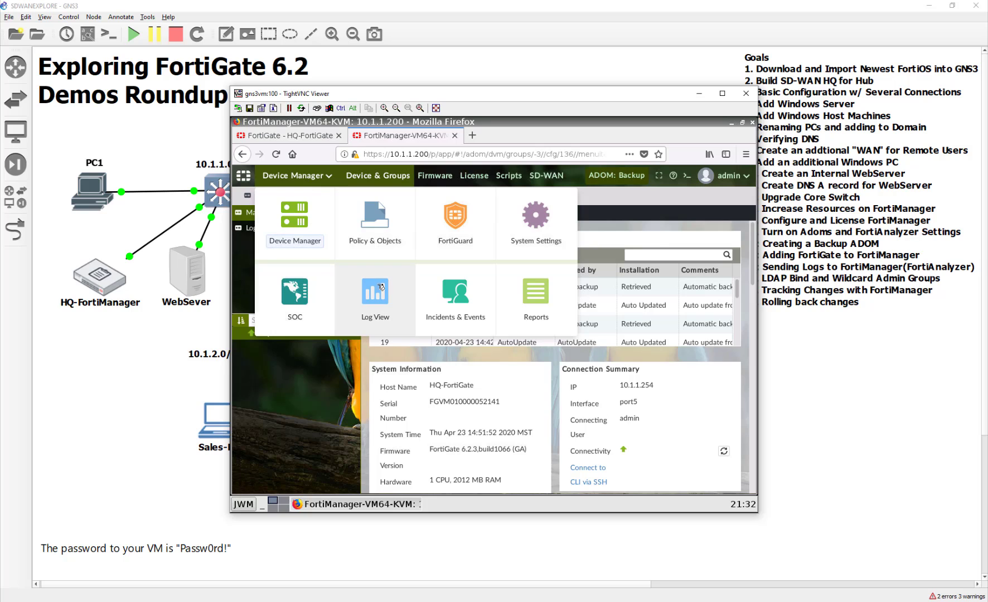
# Open Log View and refresh the last hour's event logs, scrolling through them
pyautogui.click(374, 301)
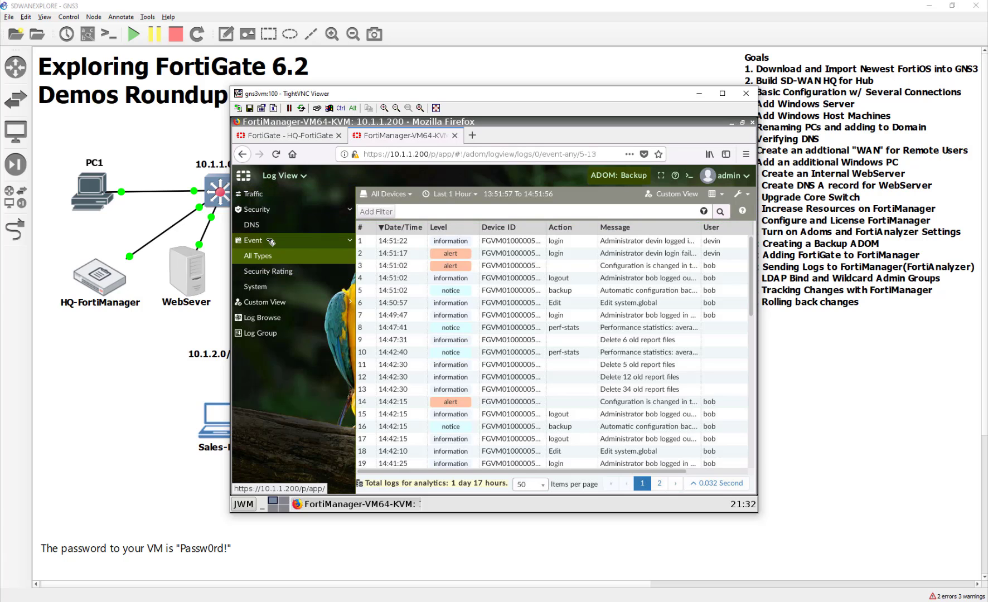
pyautogui.click(279, 261)
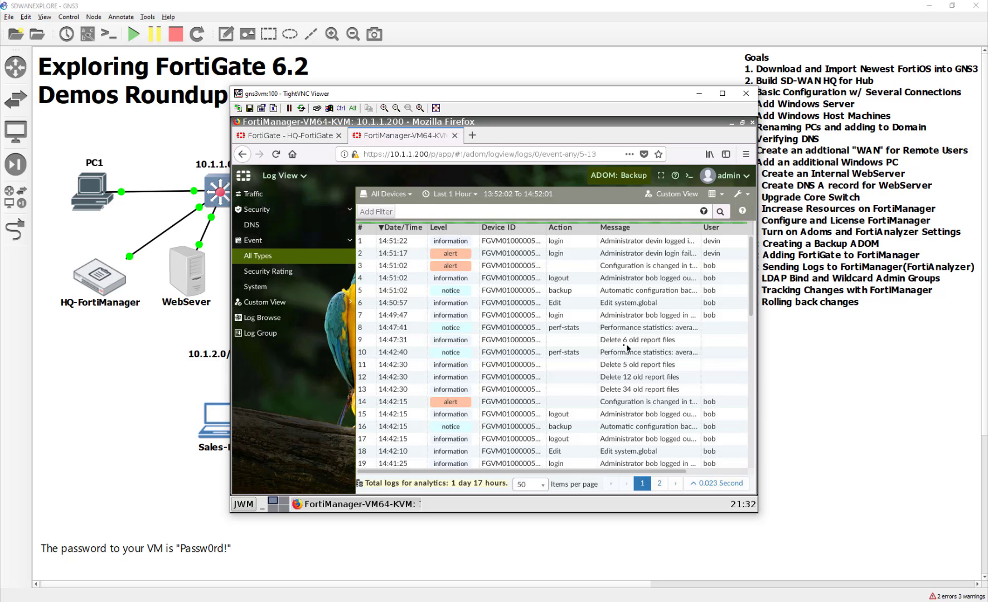
pyautogui.scroll(-10, 617, 346)
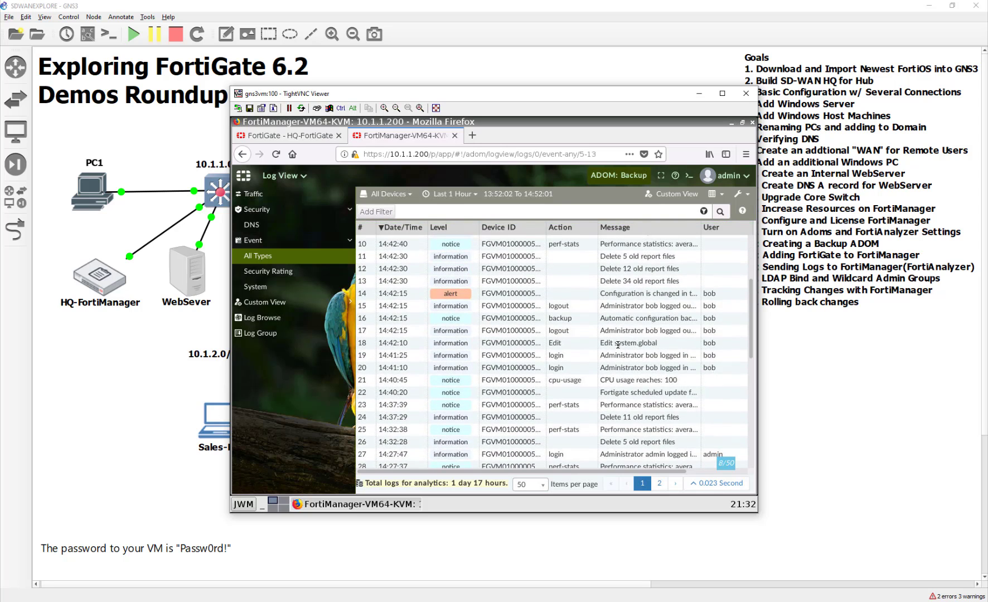
pyautogui.scroll(-3, 618, 344)
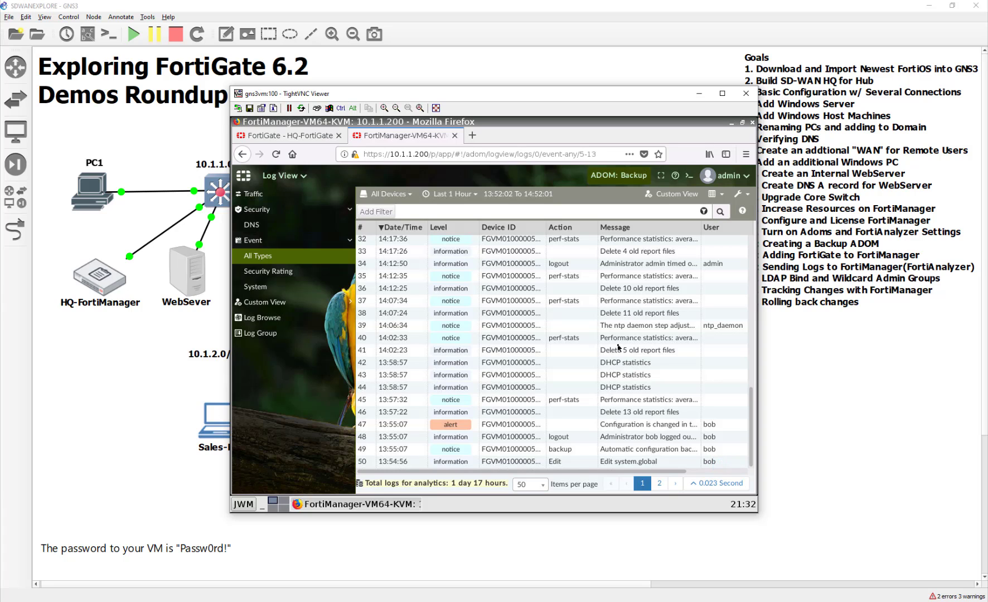
pyautogui.scroll(9, 618, 346)
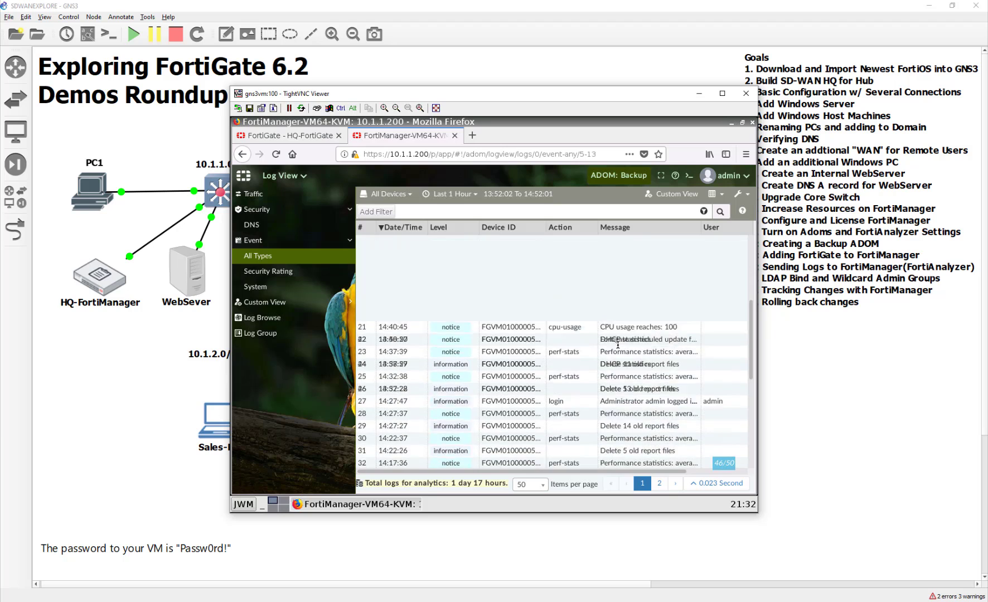
pyautogui.scroll(3, 617, 344)
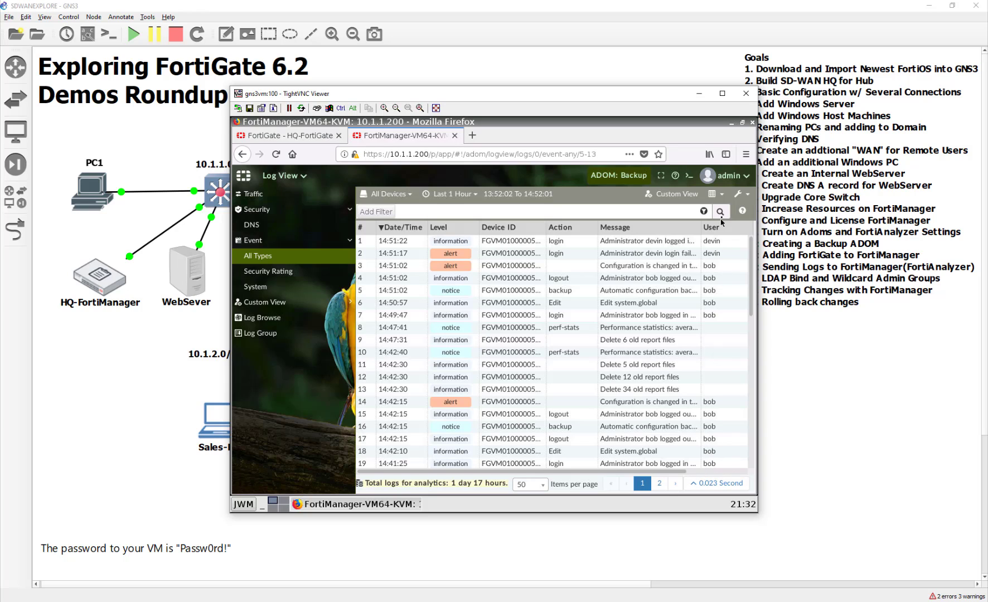
# Inspect the 14:50:57 Edit system.global gui-theme change, then select the 14:51:02 alert
pyautogui.click(640, 302)
pyautogui.doubleClick(641, 303)
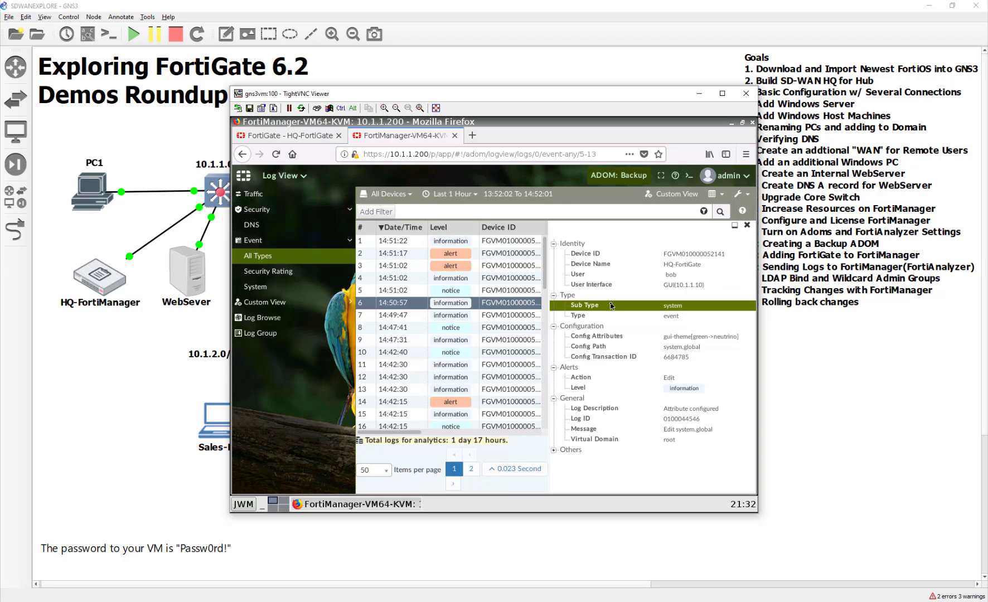
pyautogui.click(642, 335)
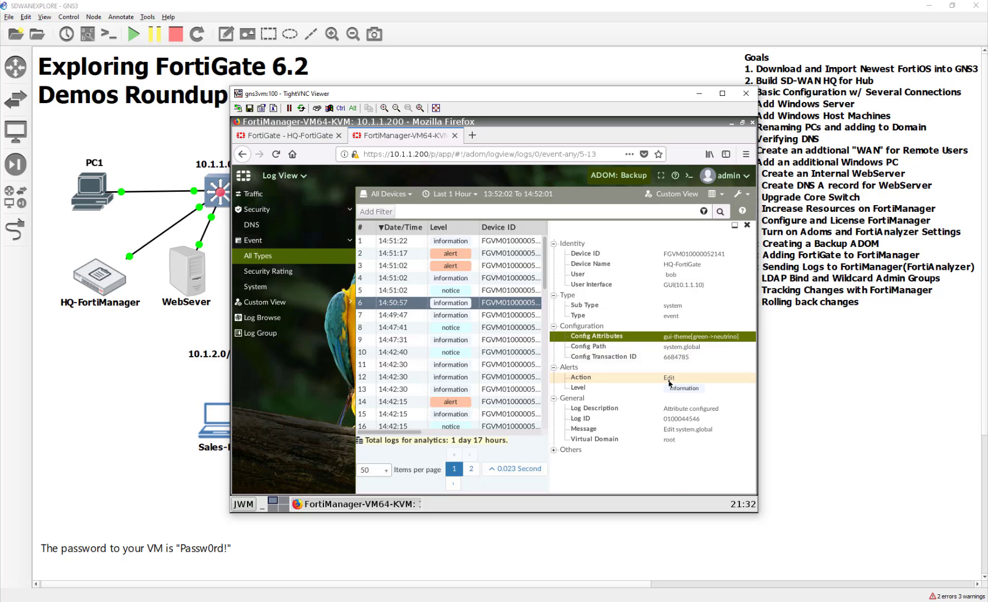
pyautogui.click(748, 226)
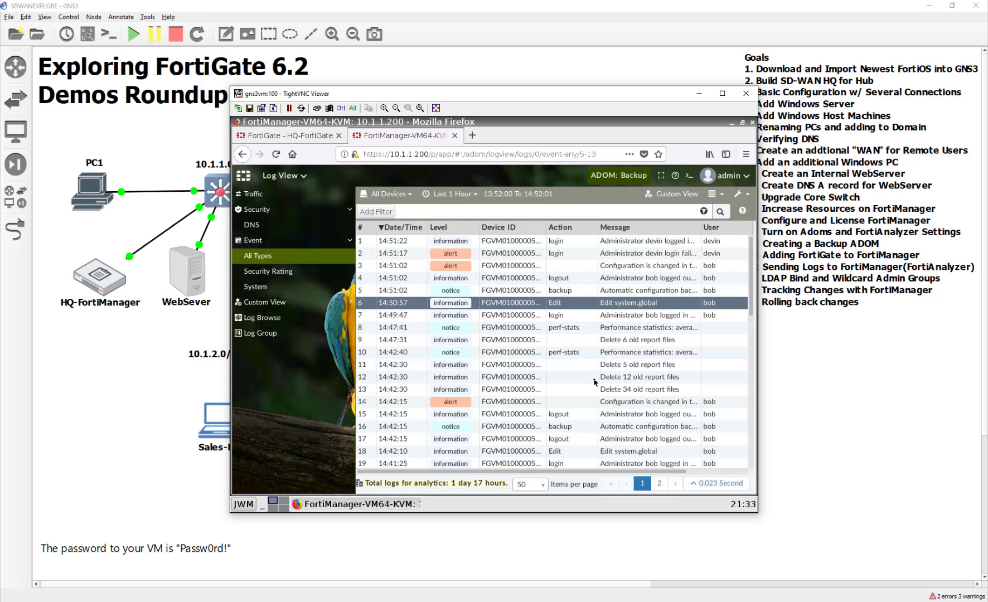
pyautogui.click(460, 269)
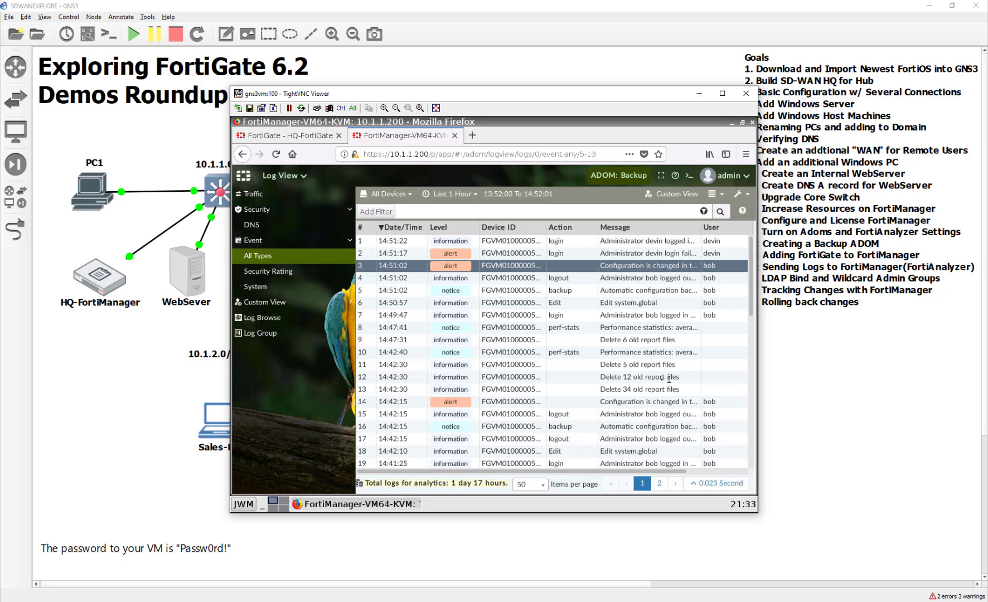
# Check the FortiGate tab, then in FortiManager's Backup ADOM list Device Manager's Managed Devices
pyautogui.click(287, 136)
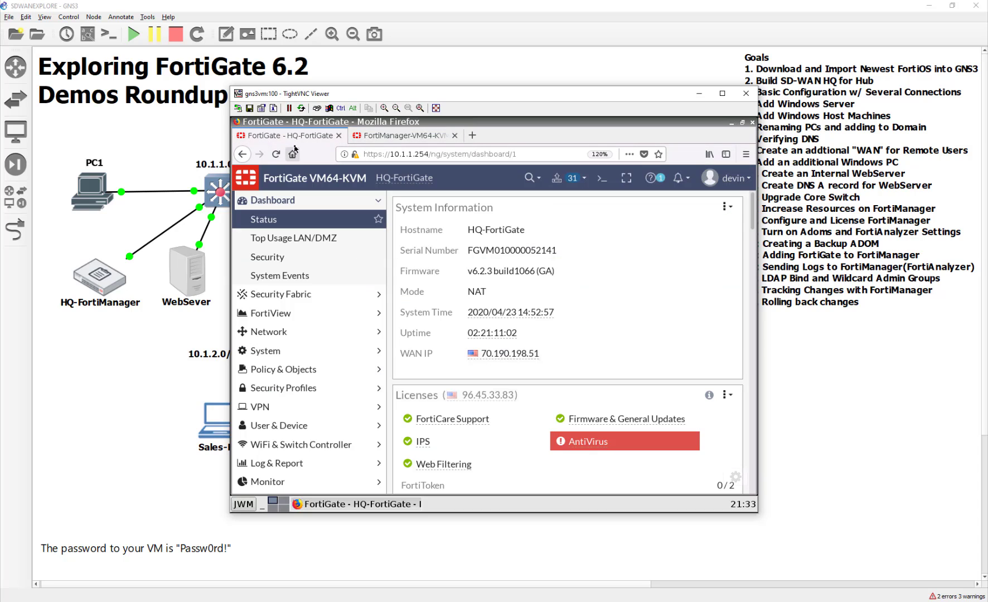
pyautogui.click(406, 136)
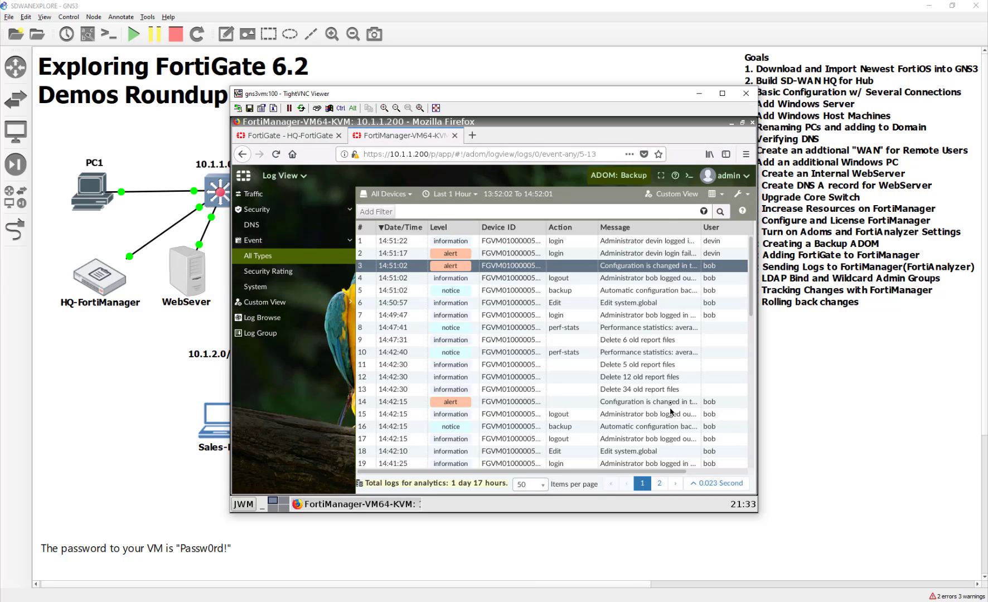
pyautogui.click(618, 176)
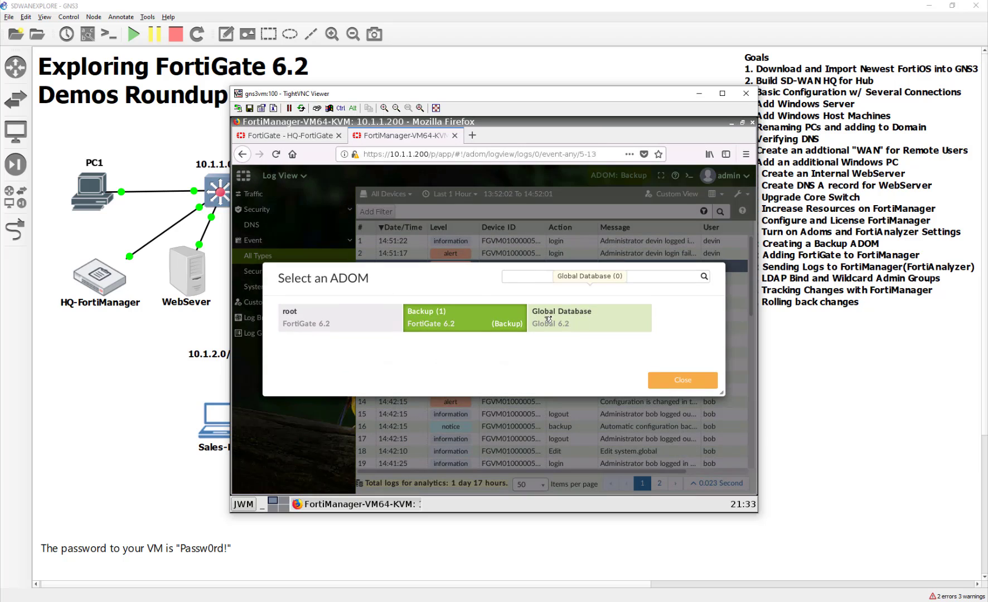
pyautogui.click(460, 323)
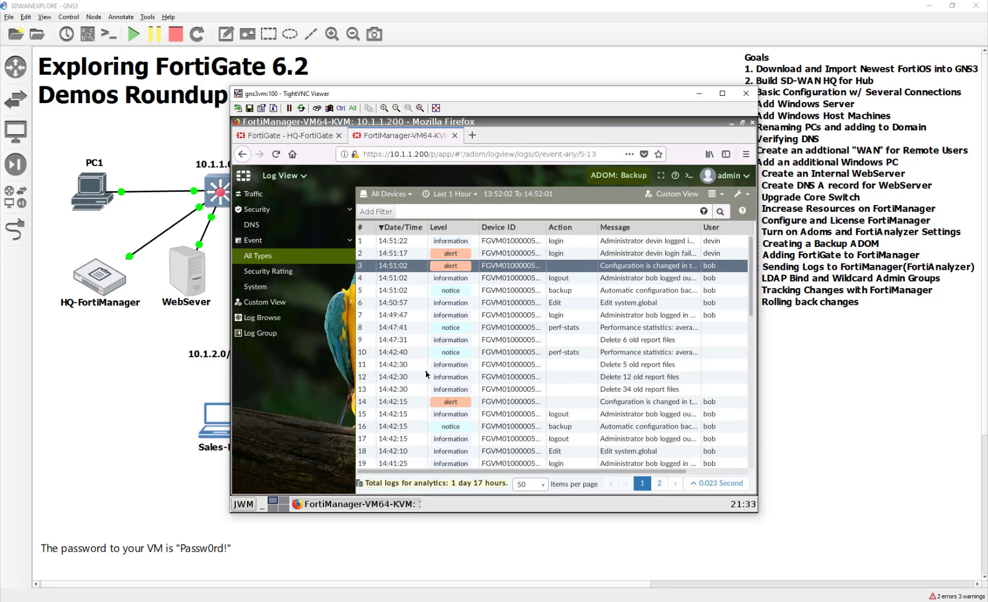
pyautogui.click(303, 183)
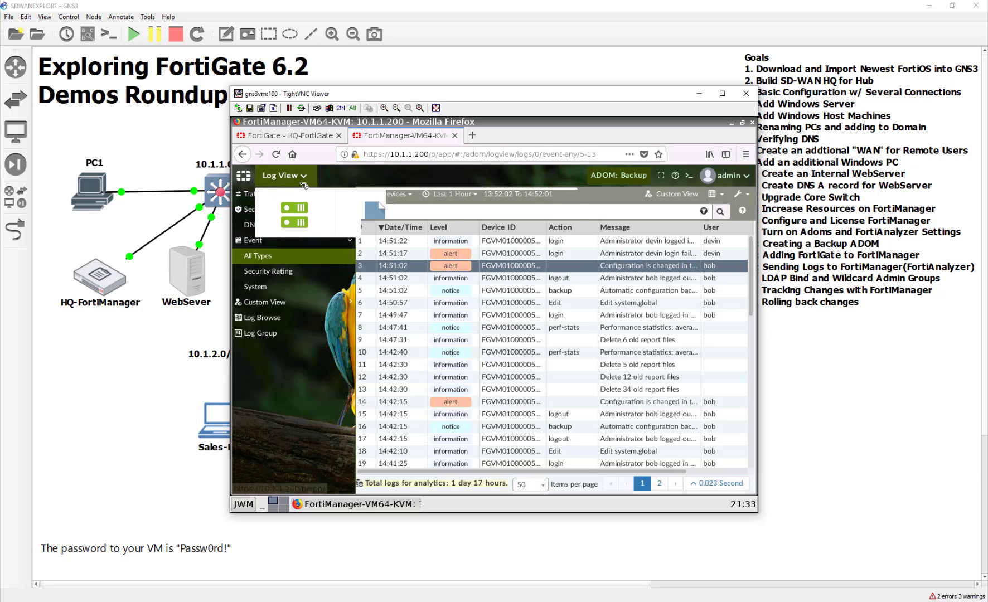
pyautogui.click(294, 226)
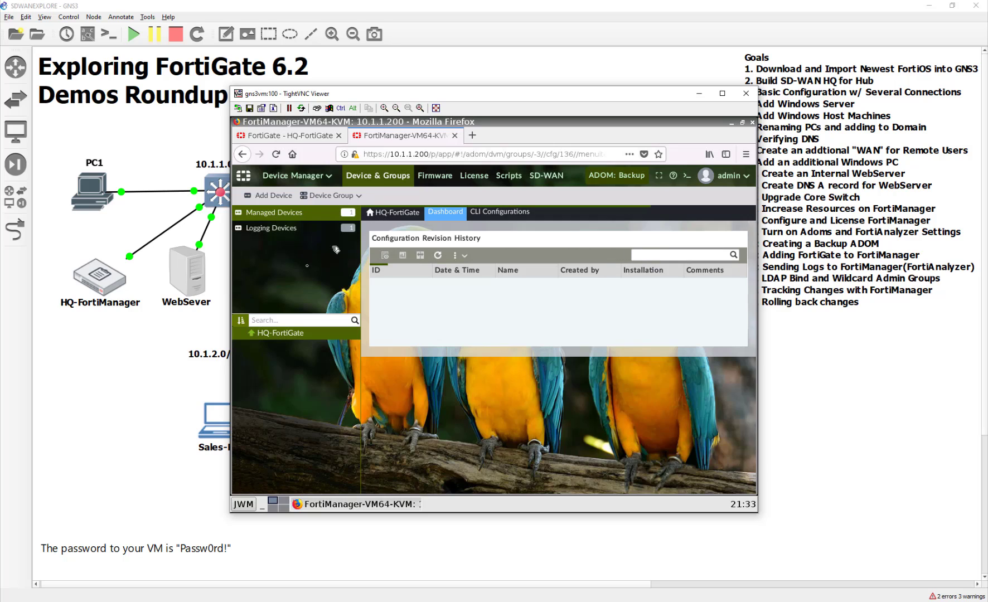
pyautogui.click(287, 217)
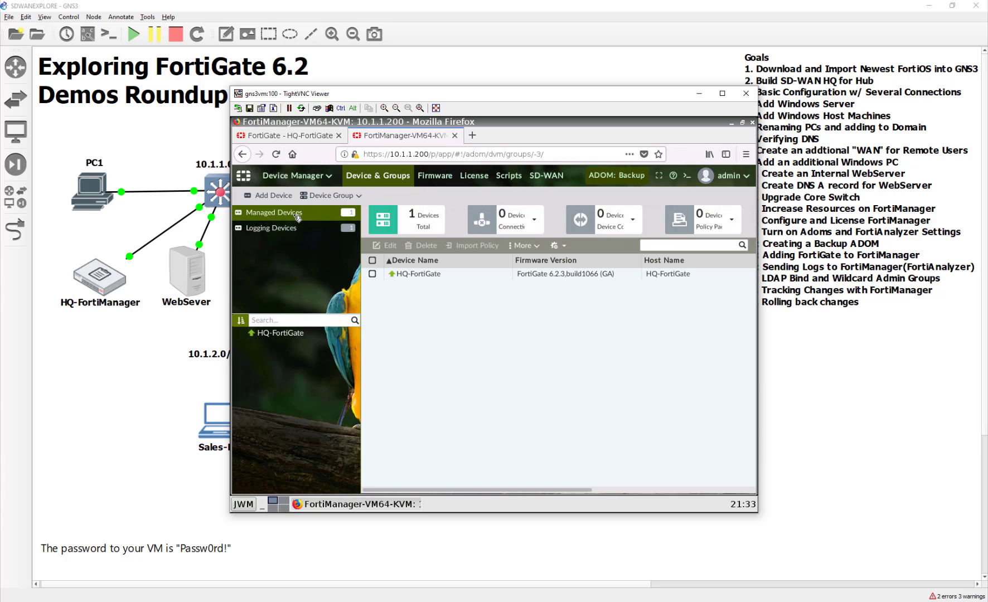
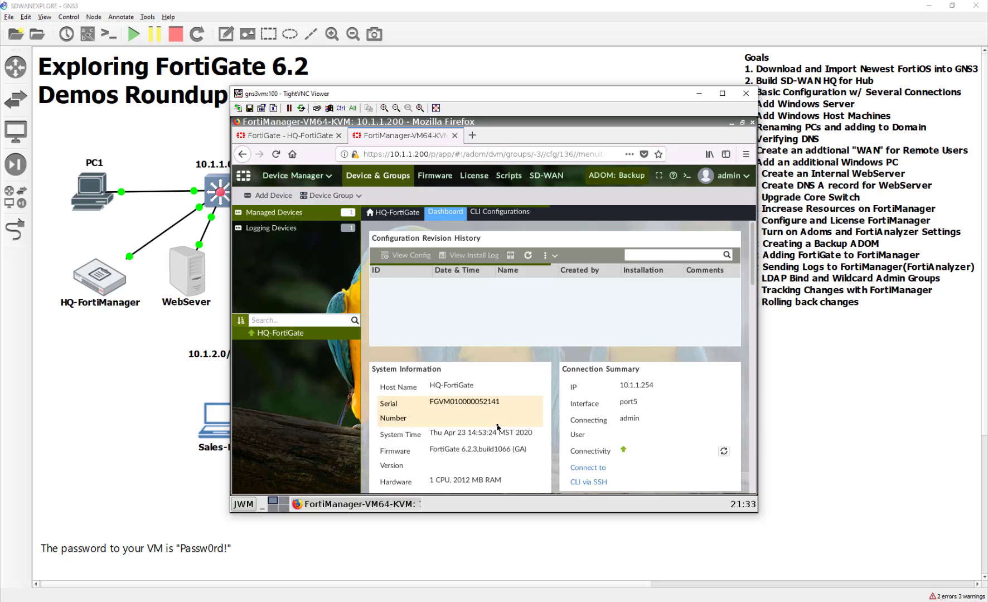
# Select revision 21 in the revision history and open a Revision Diff against version 20
pyautogui.scroll(-5, 497, 440)
pyautogui.scroll(-10, 498, 446)
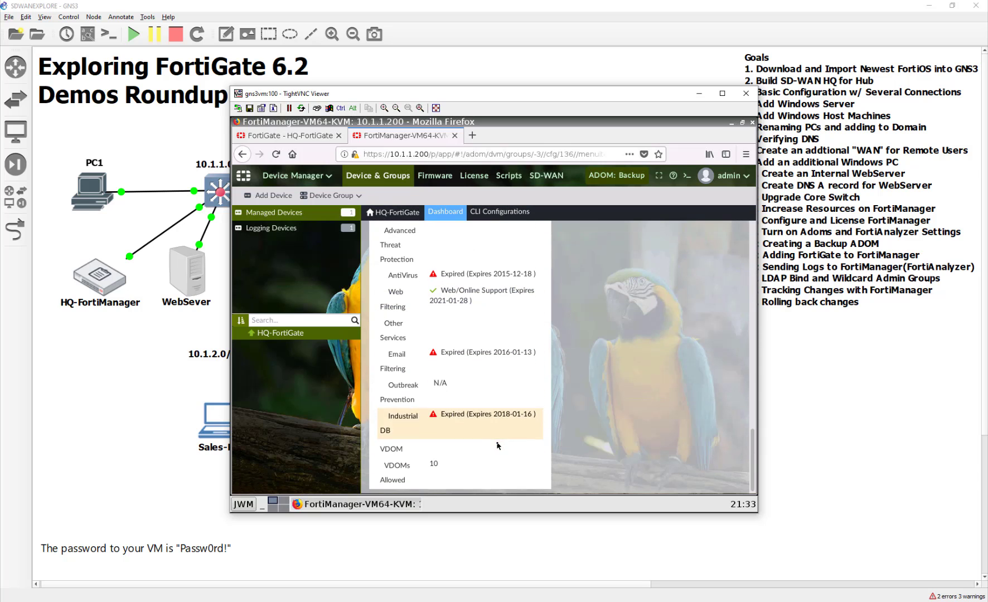
pyautogui.scroll(10, 498, 445)
pyautogui.scroll(5, 497, 446)
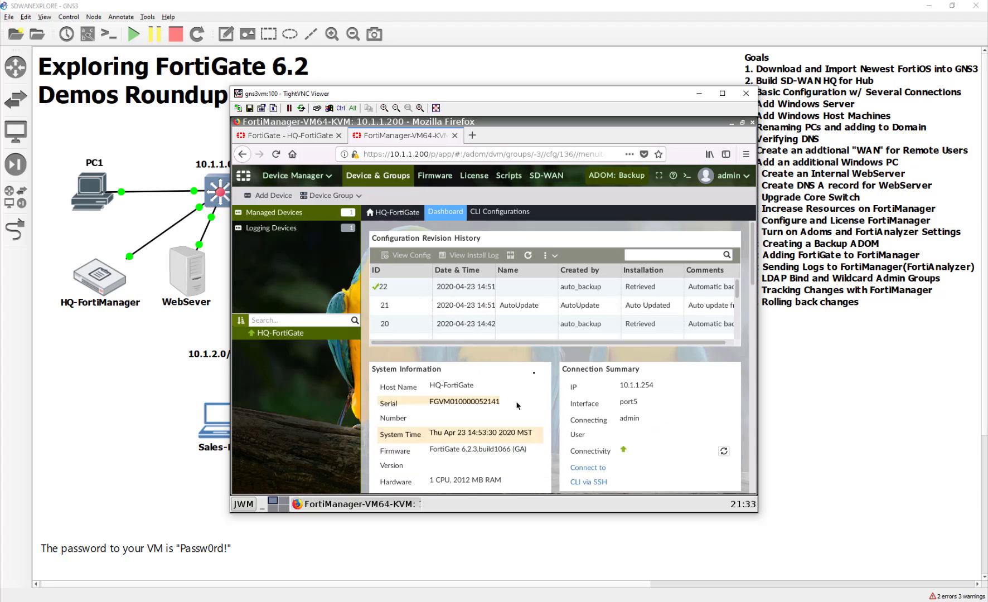
pyautogui.scroll(-3, 551, 321)
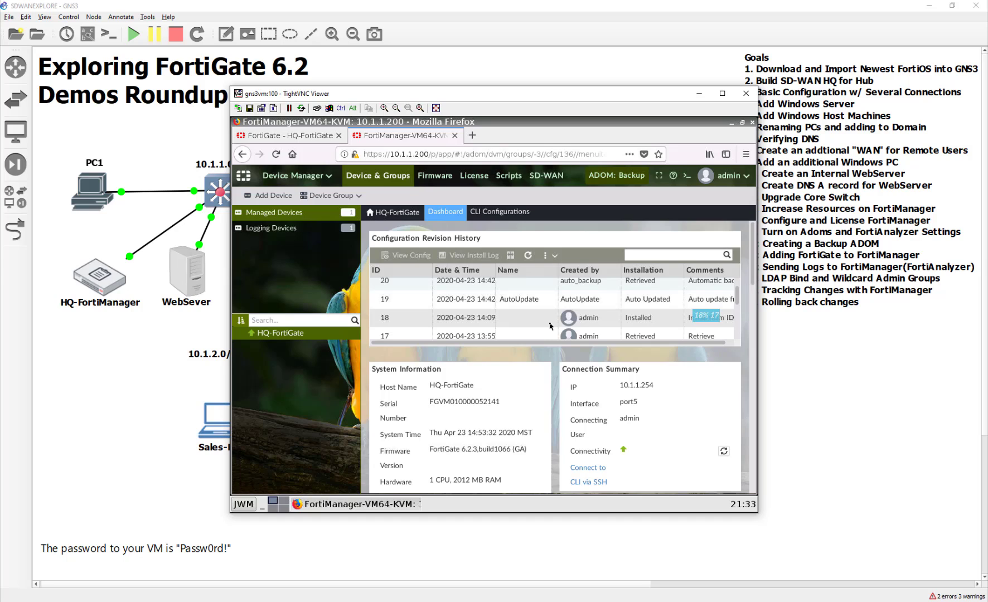
pyautogui.scroll(3, 549, 326)
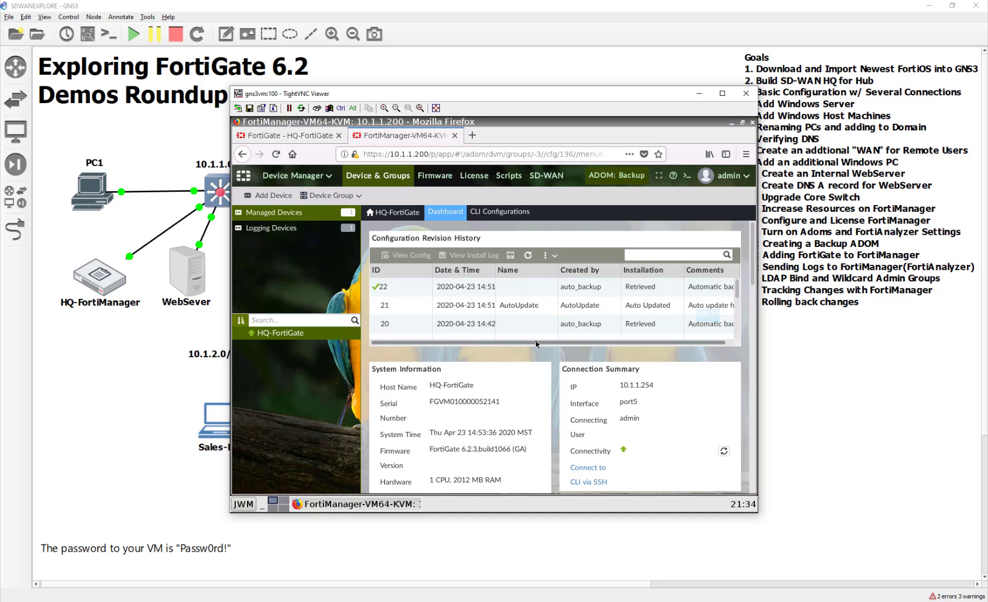
pyautogui.moveTo(536, 341); pyautogui.dragTo(628, 342)
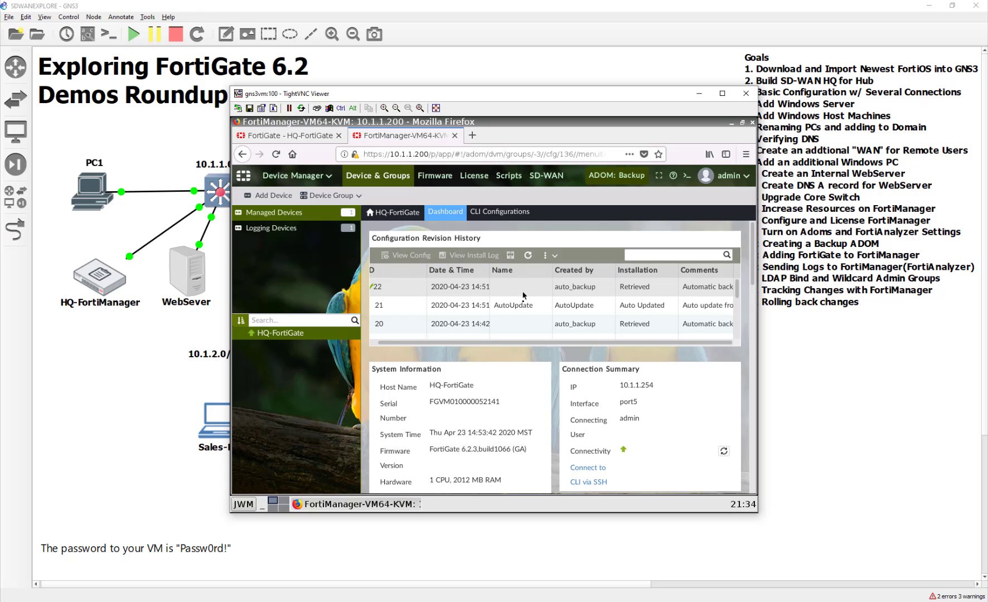
pyautogui.click(523, 306)
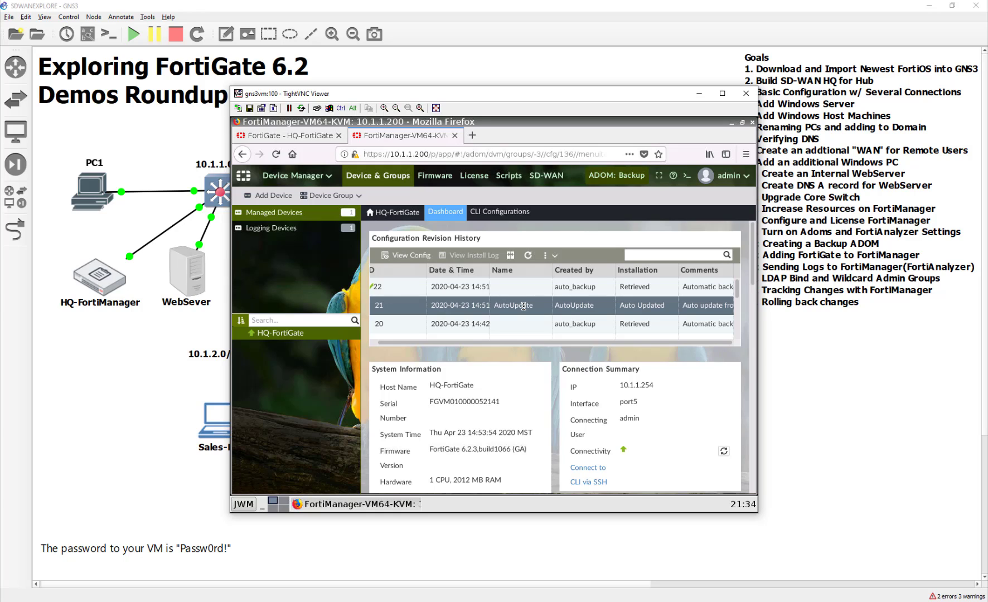
pyautogui.click(533, 292)
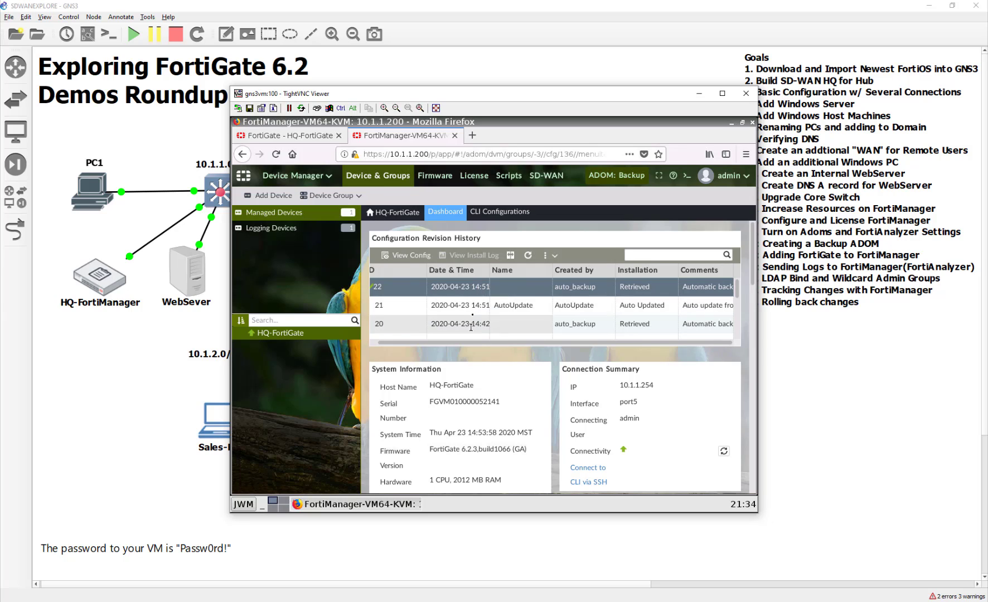
pyautogui.click(521, 314)
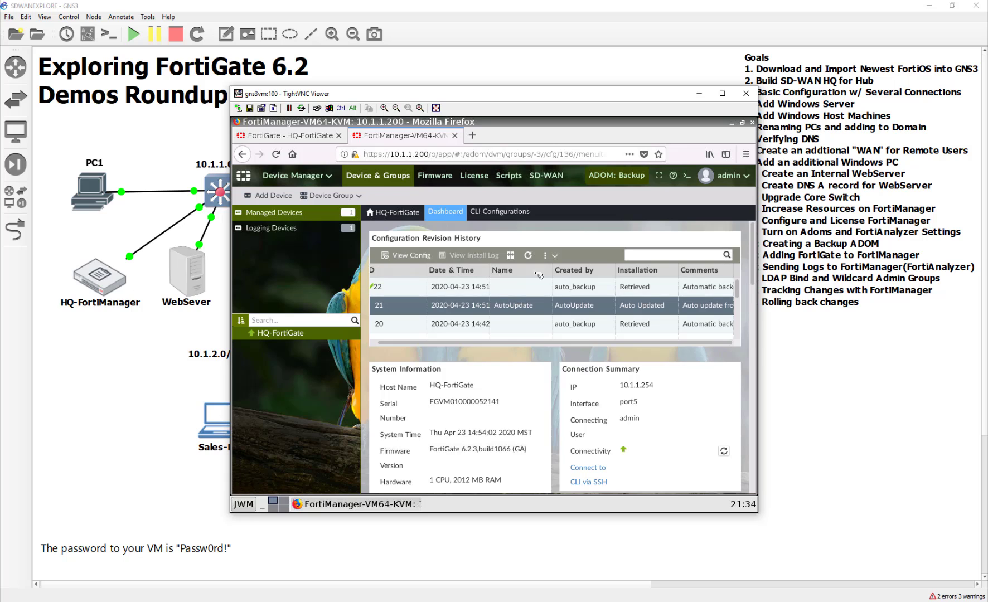
pyautogui.click(511, 256)
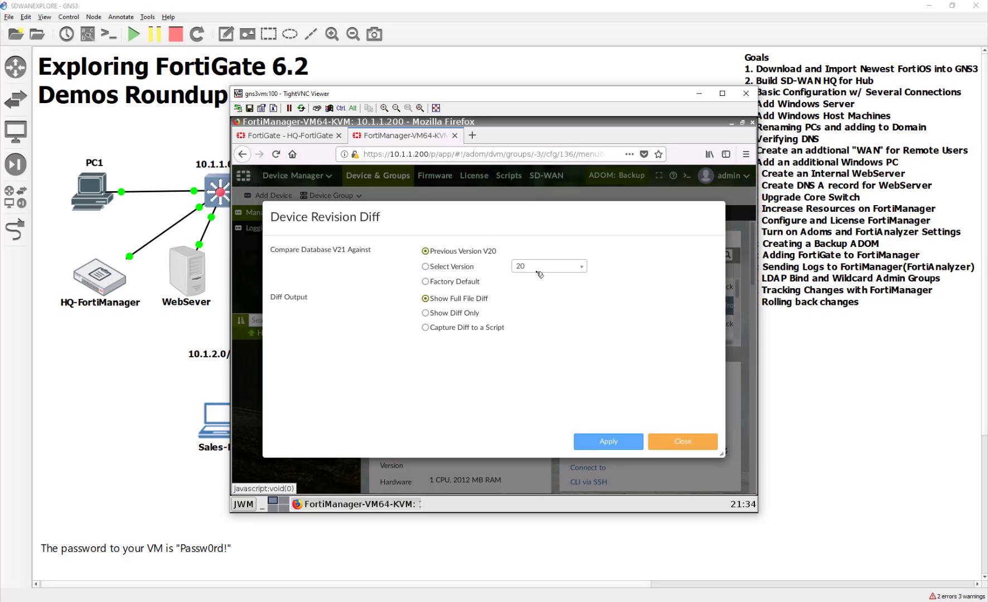
# View the revision 21 versus 20 diff with Show Diff Only, then close it
pyautogui.click(632, 443)
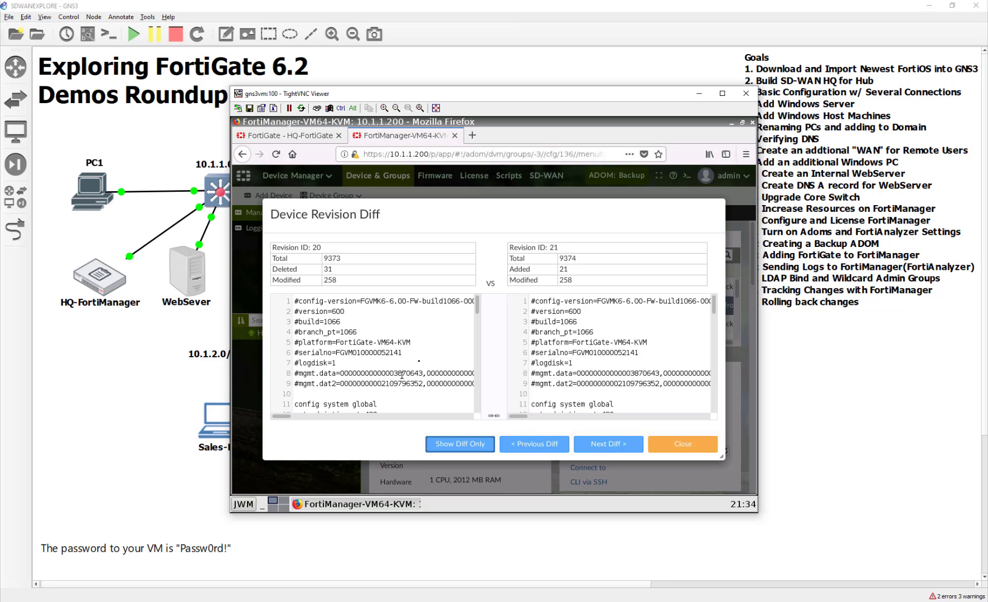
pyautogui.click(465, 450)
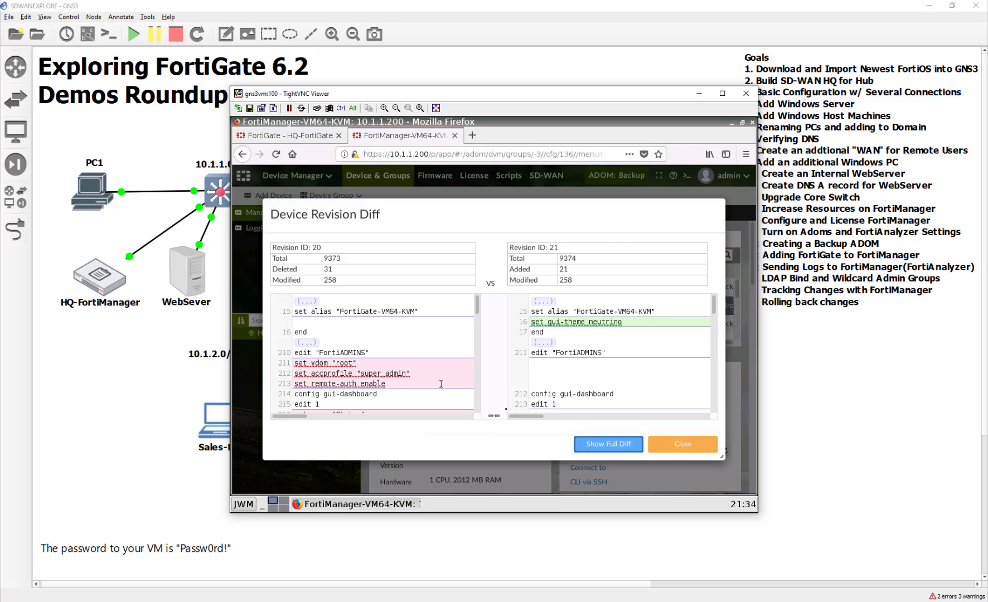
pyautogui.click(702, 445)
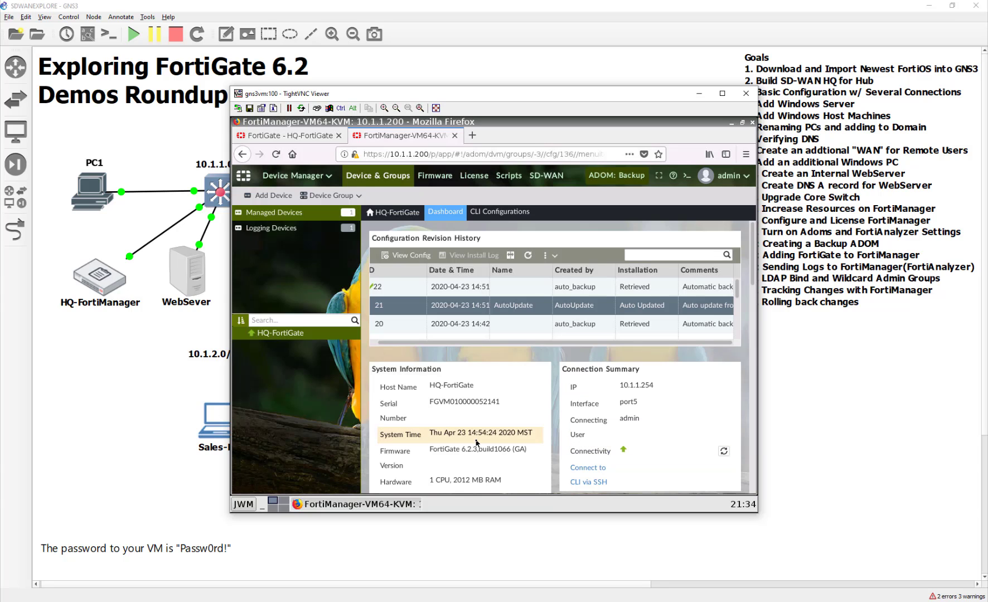
# Reopen the revision 21 versus 20 diff, apply it again, and close it
pyautogui.click(511, 255)
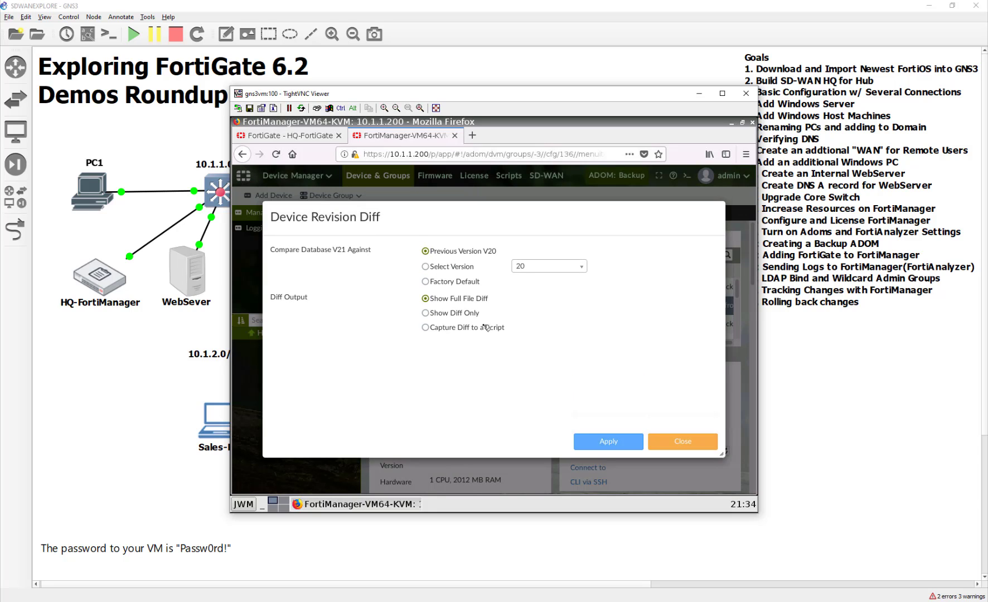
pyautogui.click(486, 328)
pyautogui.click(624, 445)
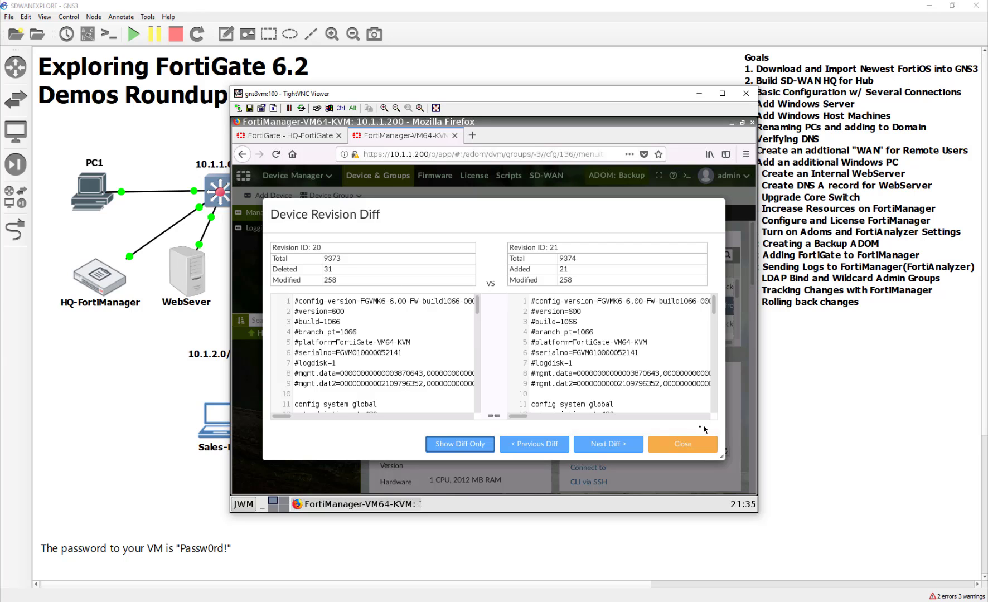
pyautogui.click(684, 445)
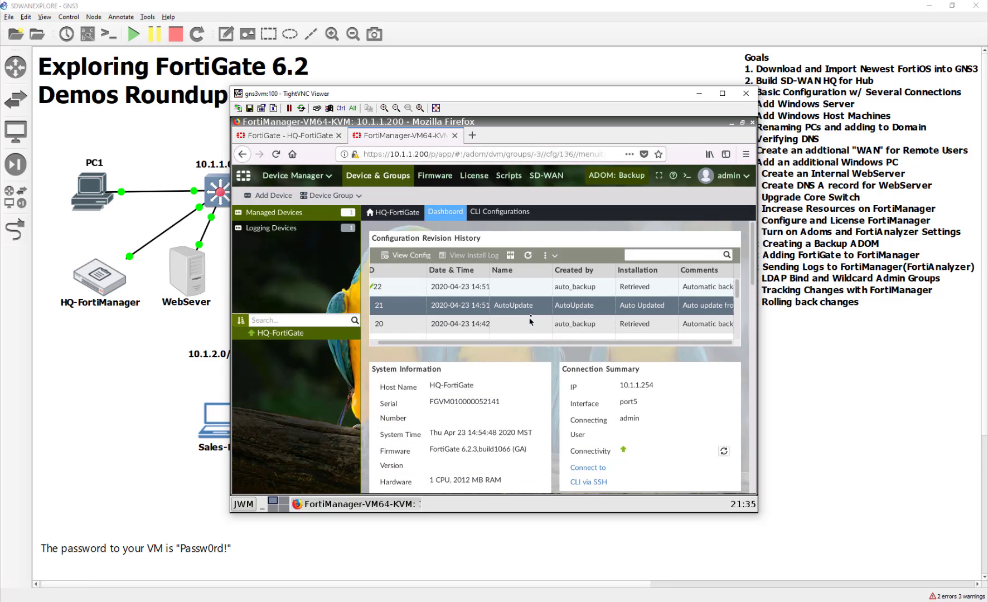
# Download revision 21 unencrypted and save it as HQ-FortiGate_rev_21.conf
pyautogui.rightClick(531, 305)
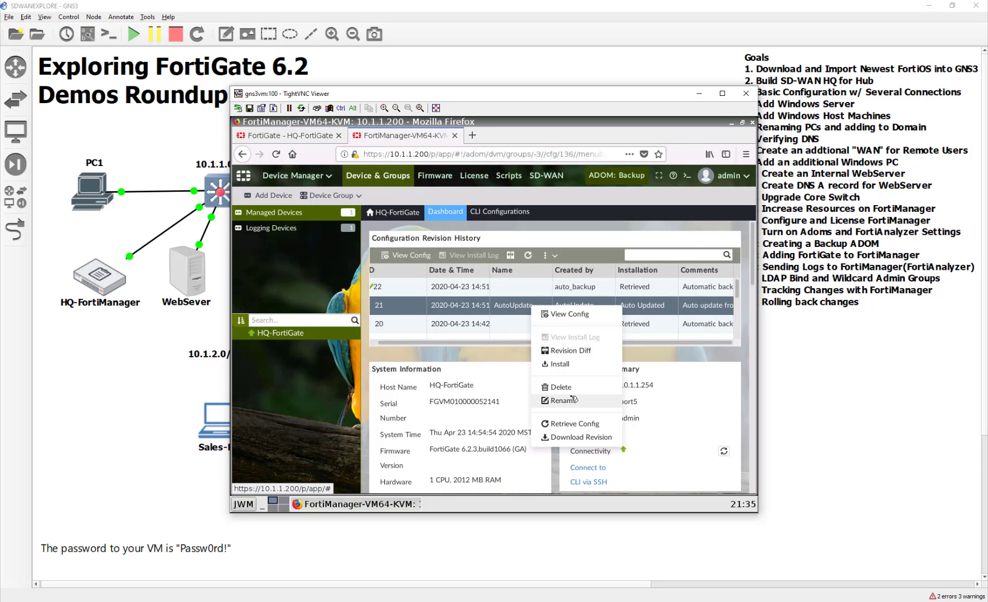
pyautogui.click(579, 437)
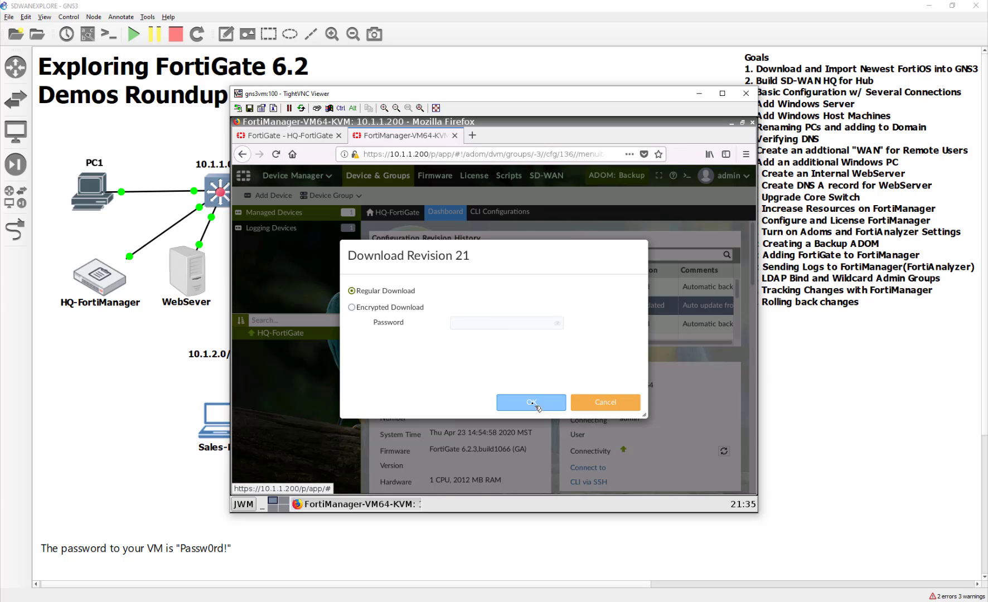
pyautogui.click(532, 402)
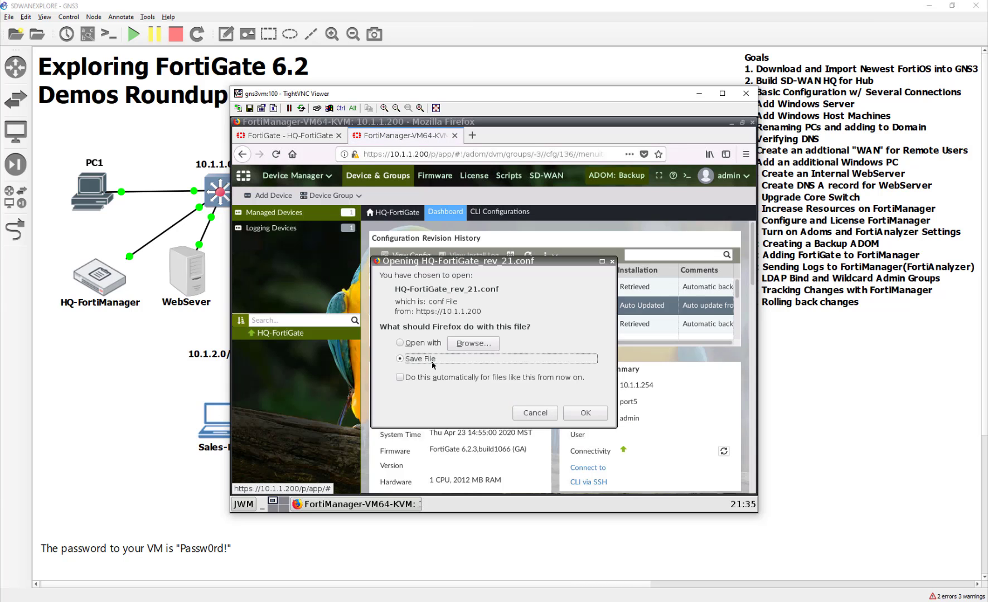
pyautogui.click(586, 413)
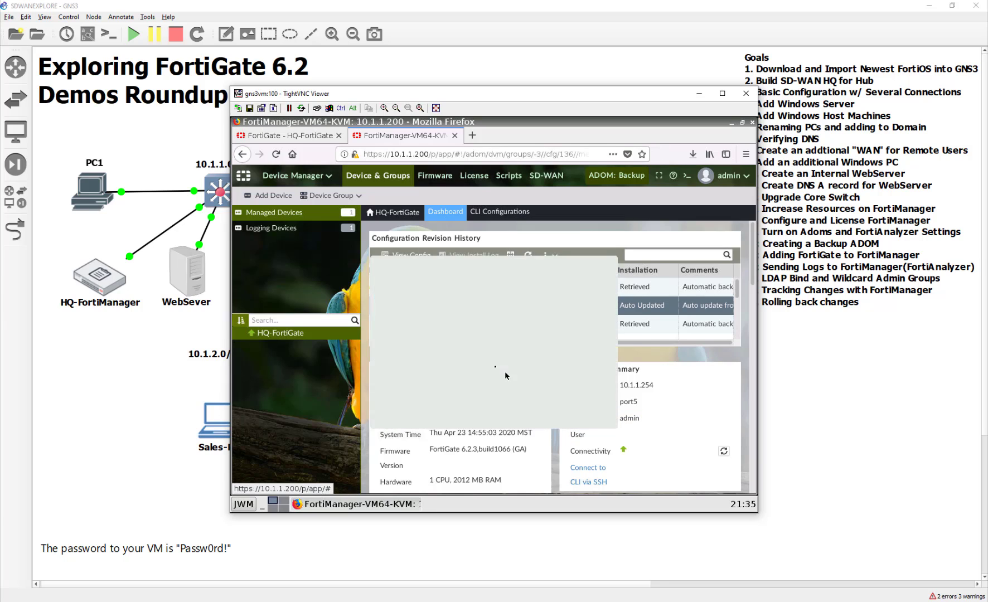
# Check the completed download, cancel the open-with prompt, and bring up the Applications menu
pyautogui.click(692, 154)
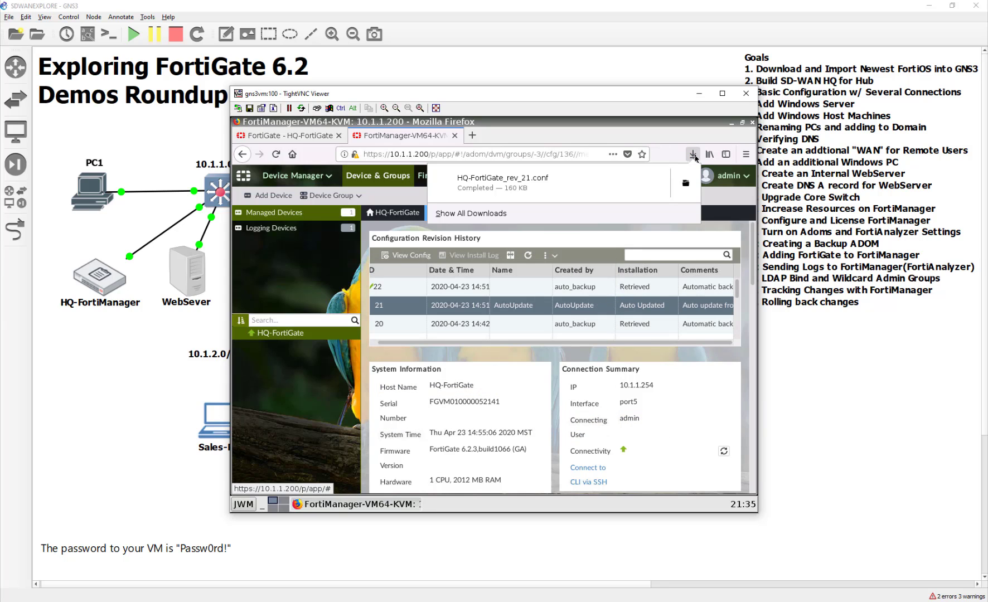
pyautogui.click(684, 182)
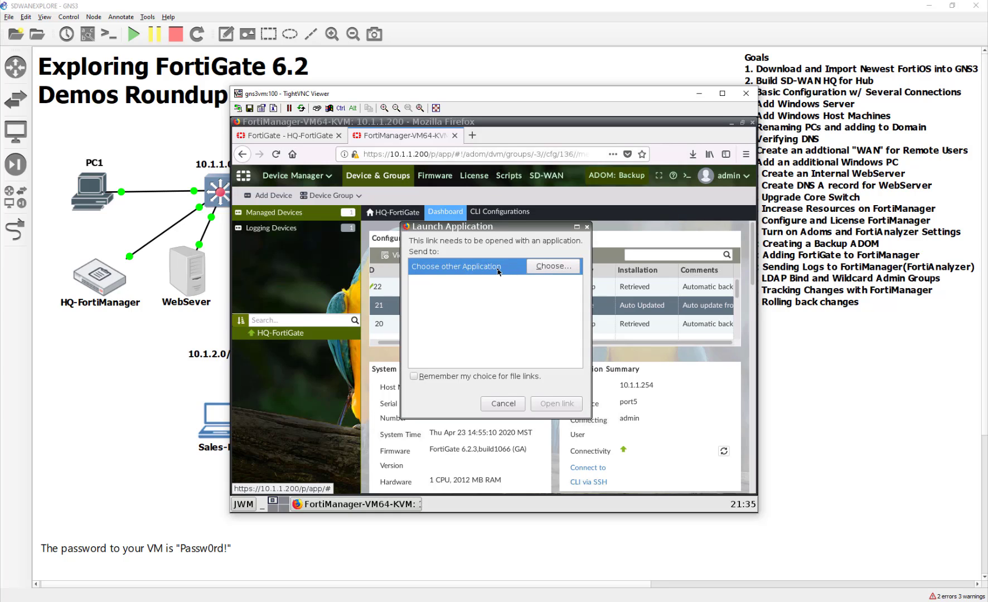
pyautogui.click(563, 267)
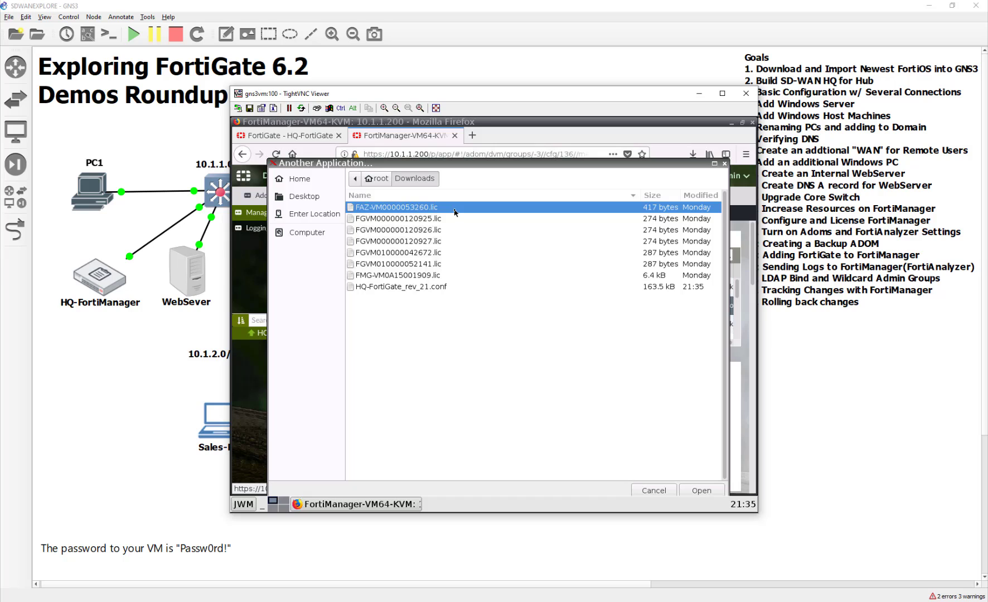
pyautogui.press('Escape')
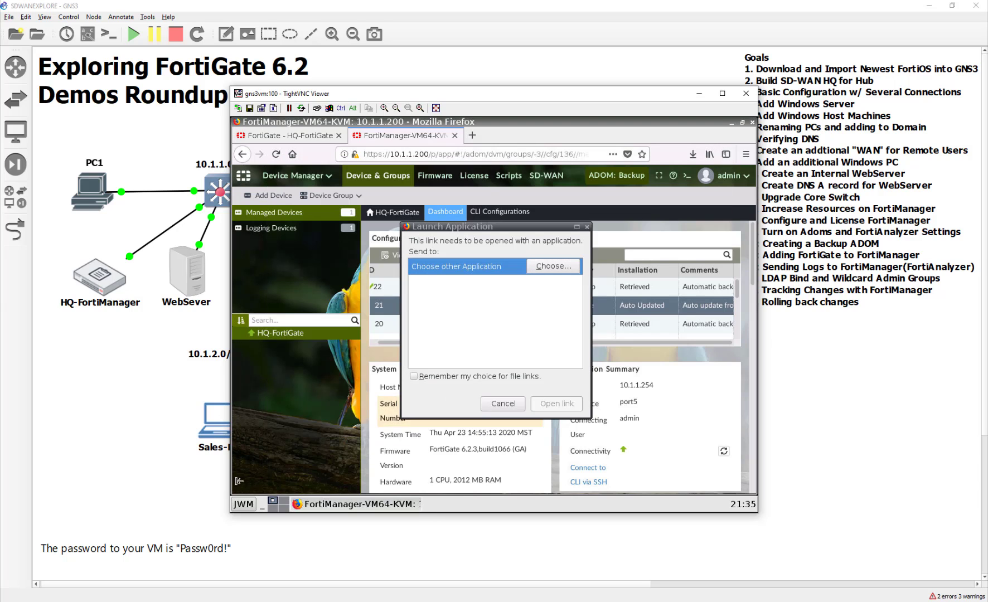
pyautogui.press('Escape')
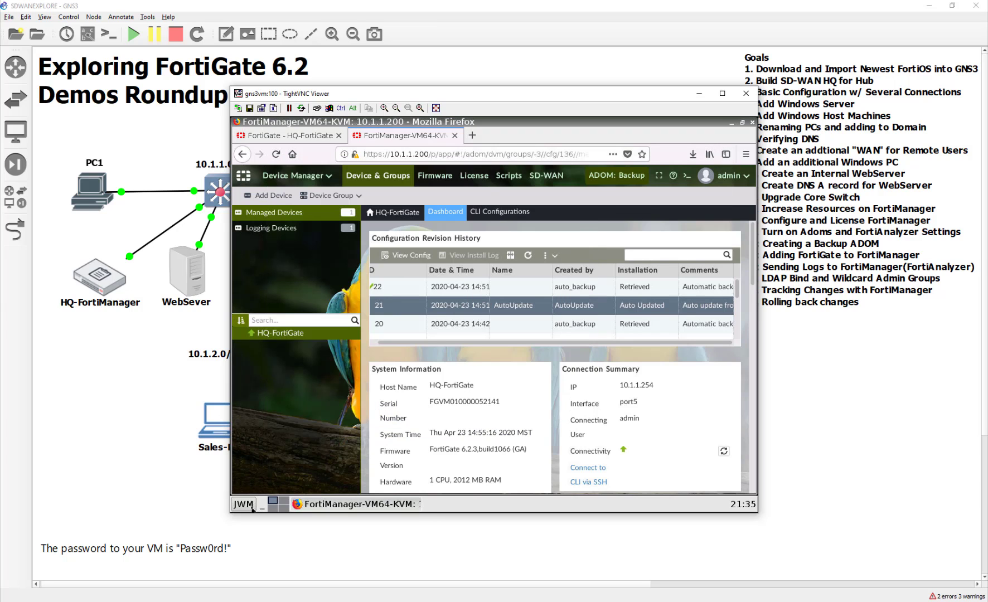
pyautogui.click(253, 508)
pyautogui.moveTo(261, 454)
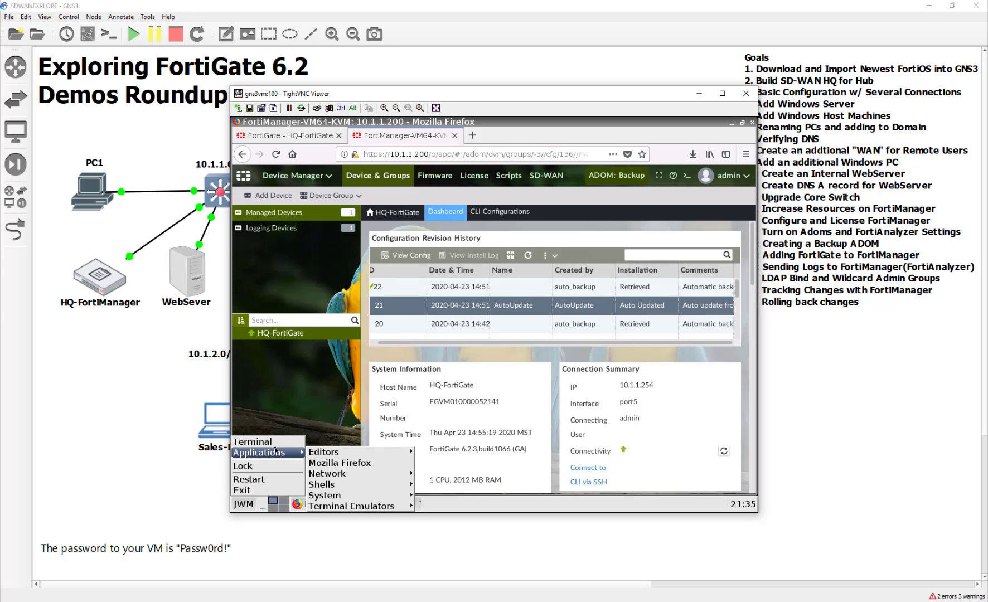
# Launch Leafpad and open HQ-FortiGate_rev_21.conf
pyautogui.moveTo(336, 455)
pyautogui.click(432, 453)
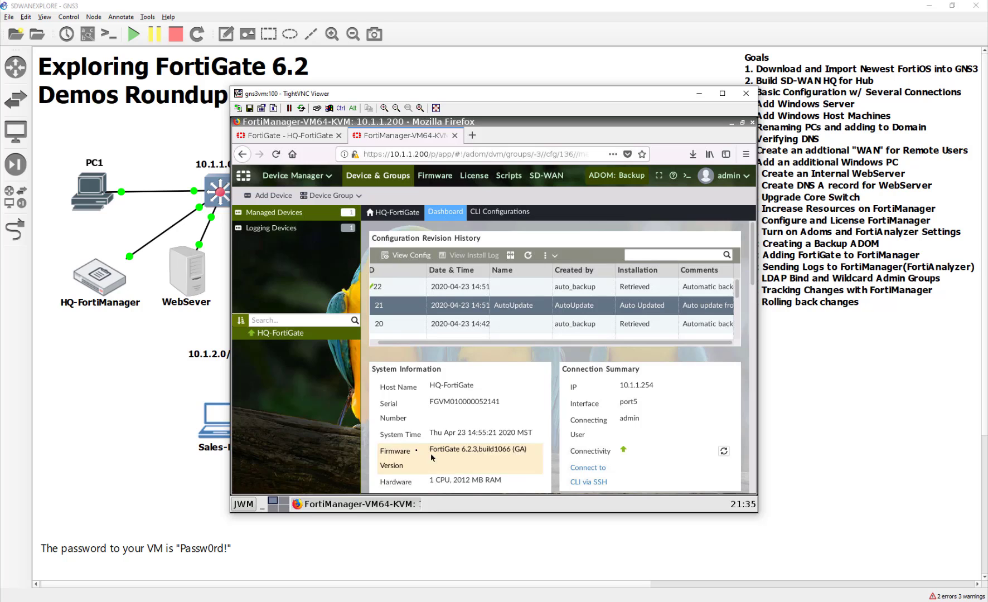
pyautogui.click(268, 159)
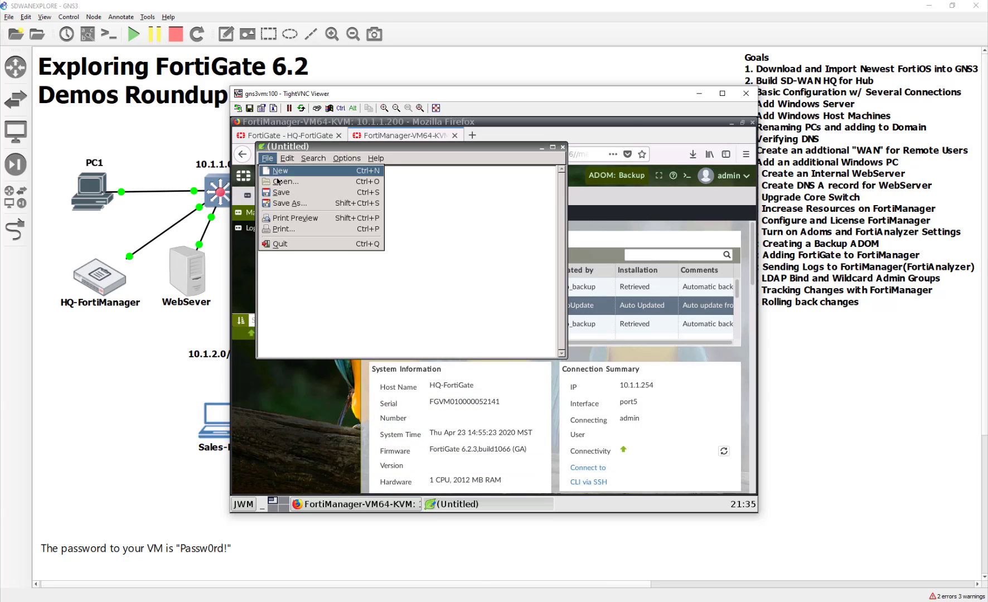
pyautogui.click(281, 182)
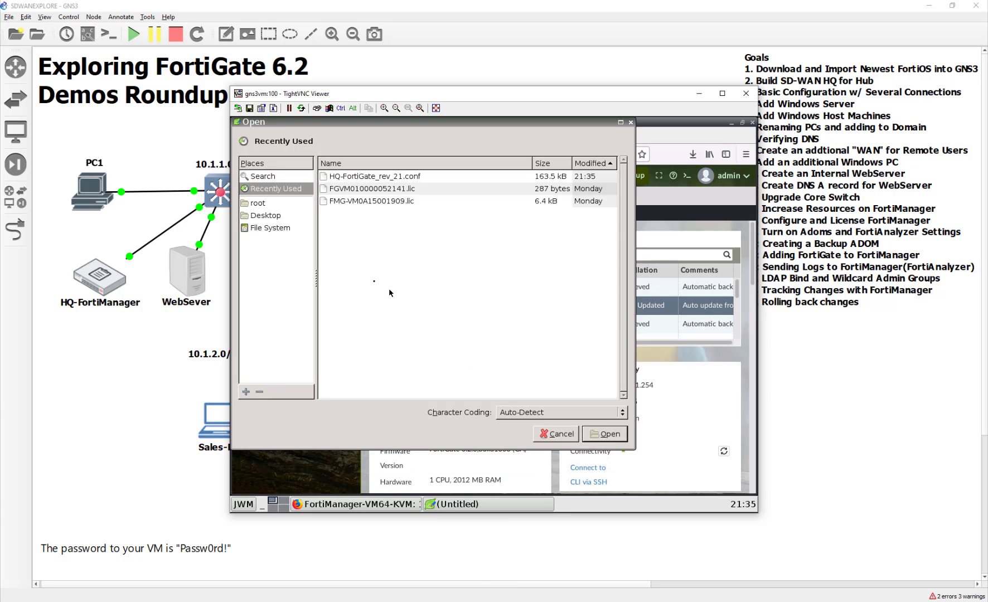
pyautogui.click(351, 177)
pyautogui.doubleClick(351, 176)
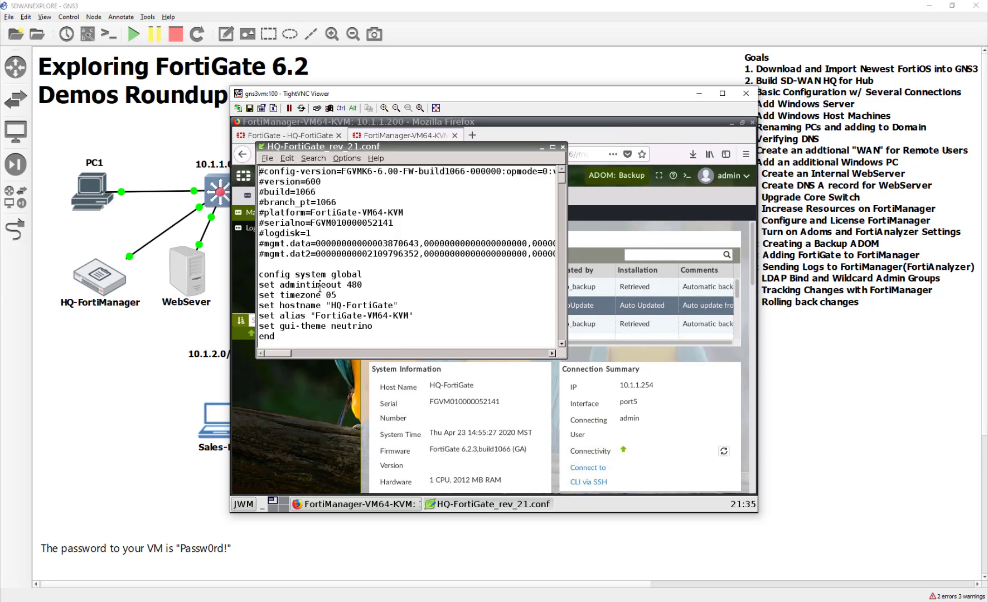
# Copy the config system global block through end, then close Leafpad
pyautogui.scroll(-4, 305, 270)
pyautogui.scroll(-15, 305, 270)
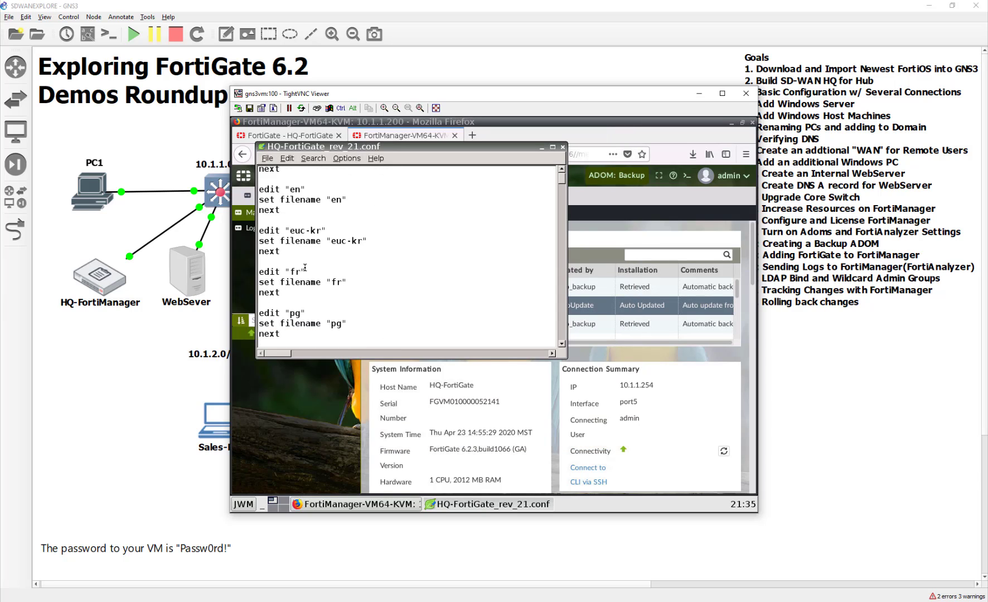
pyautogui.scroll(20, 305, 268)
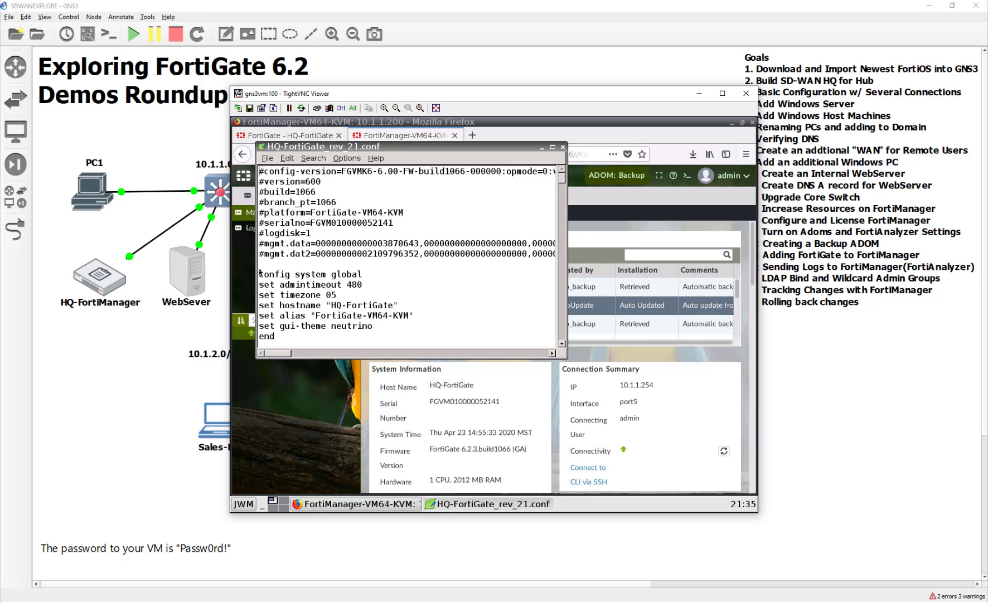
pyautogui.moveTo(259, 273); pyautogui.dragTo(275, 338)
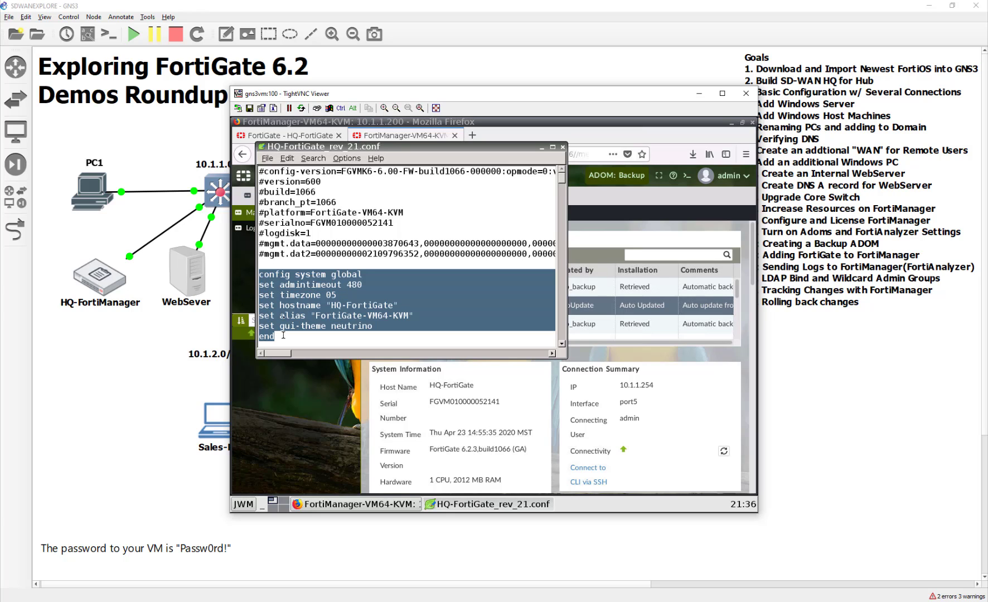
pyautogui.rightClick(282, 284)
pyautogui.click(308, 304)
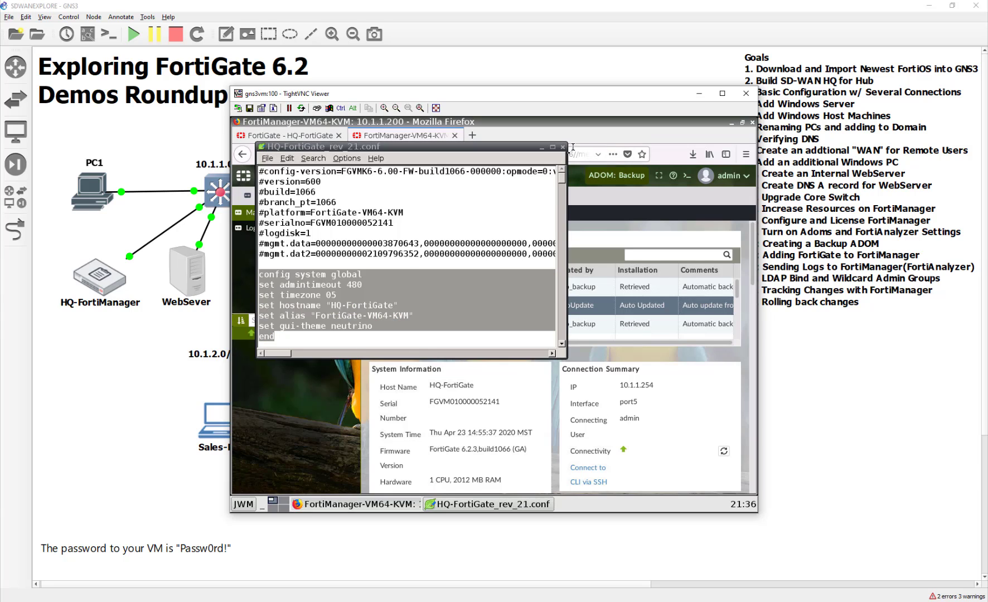
pyautogui.click(562, 146)
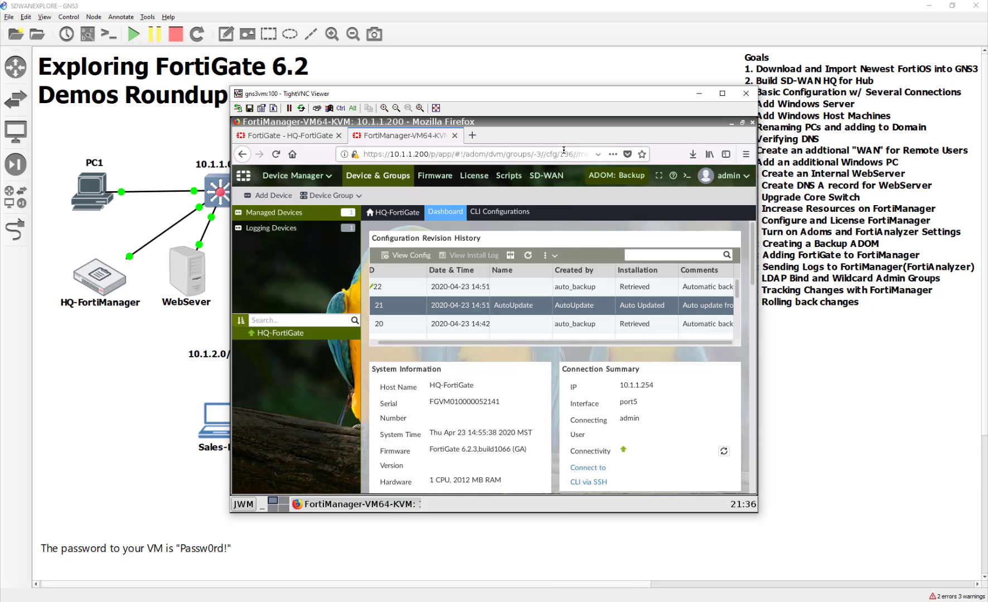
# Delete the existing Change Theme script from the CLI scripts list
pyautogui.click(519, 177)
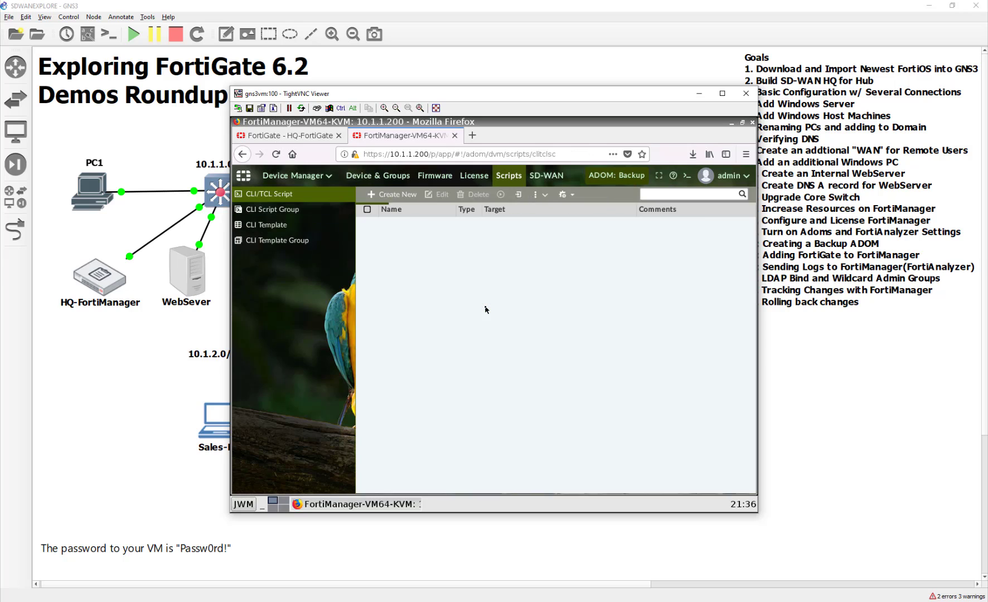
pyautogui.click(414, 226)
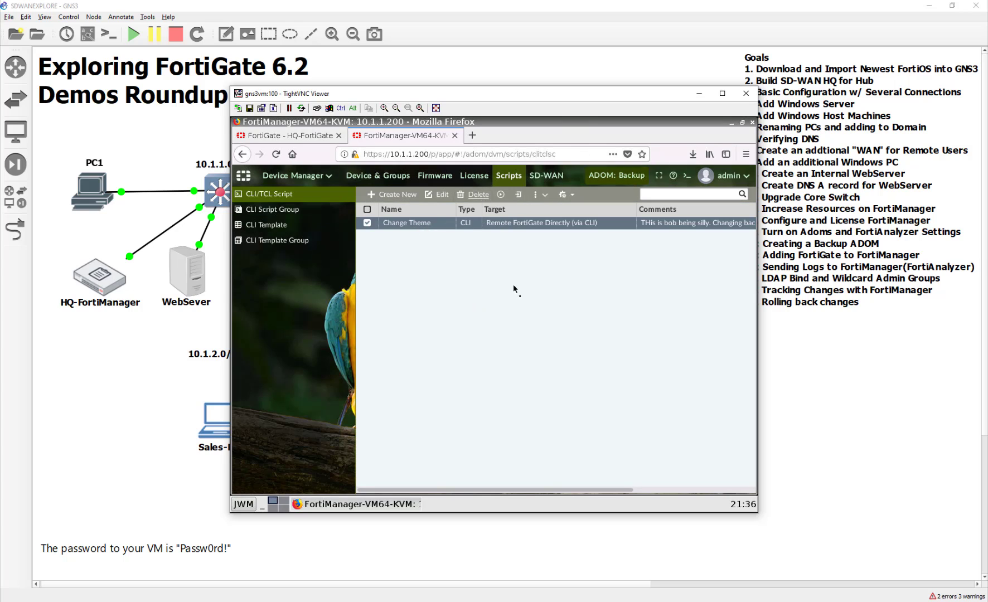
pyautogui.click(474, 194)
pyautogui.click(535, 369)
# Create a new script named Change Theme with a comment ending 'Going back to green'
pyautogui.click(388, 195)
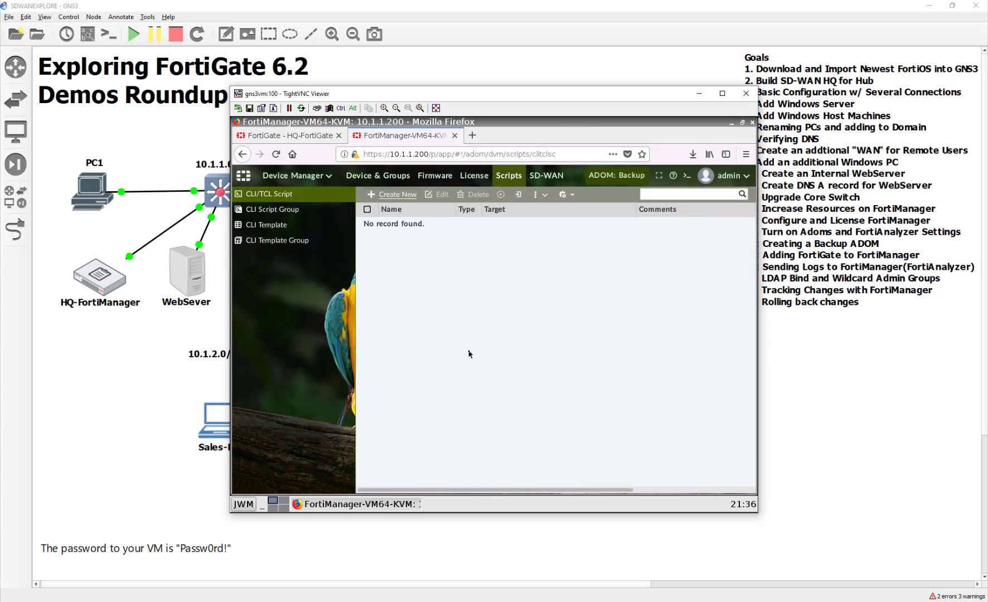
pyautogui.click(550, 231)
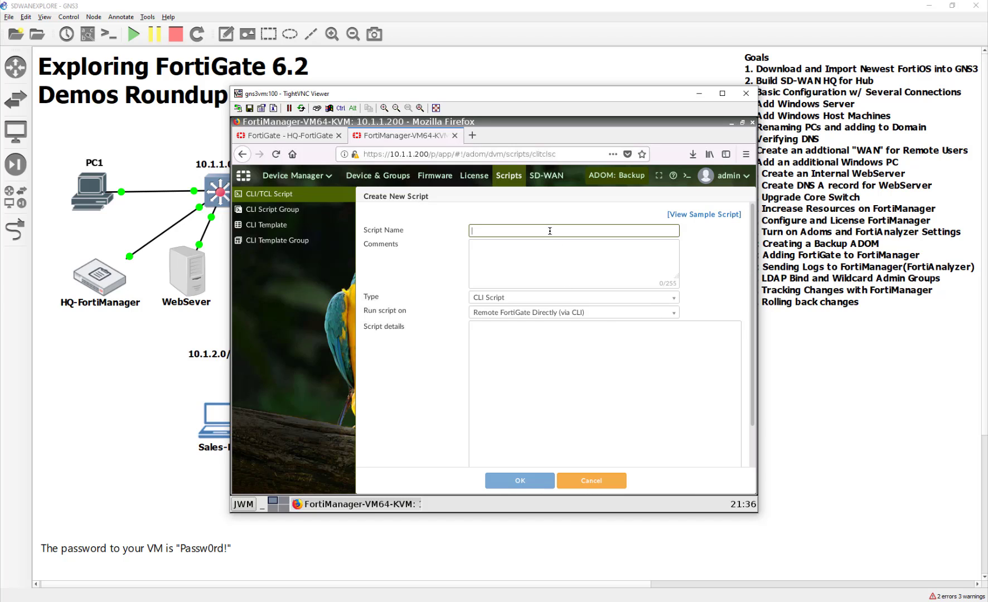
pyautogui.write('Bob')
pyautogui.press('BackSpace')
pyautogui.press('BackSpace')
pyautogui.write('Chang')
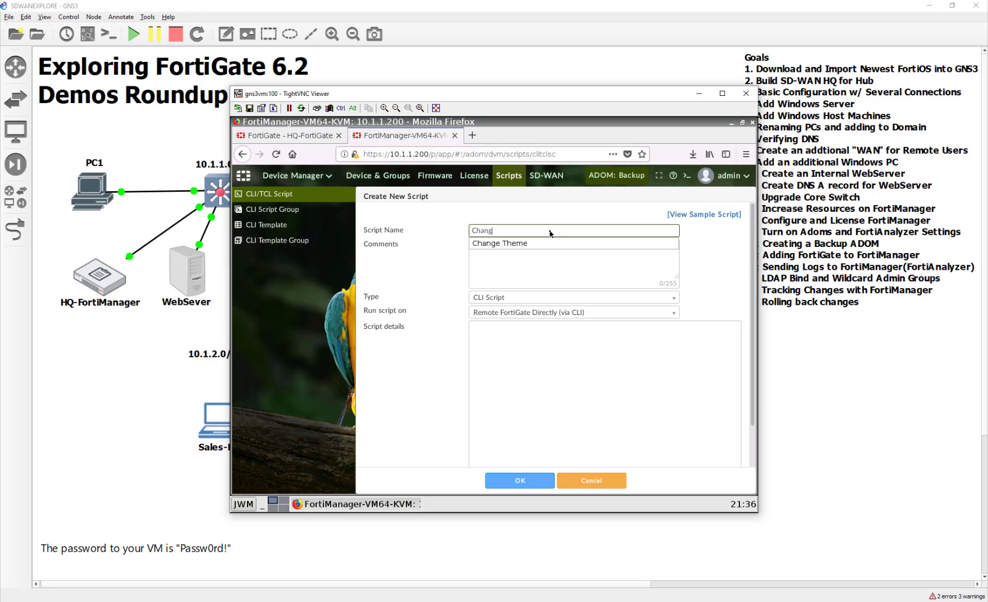
pyautogui.write('e Theme')
pyautogui.press('Tab')
pyautogui.write('Bob ')
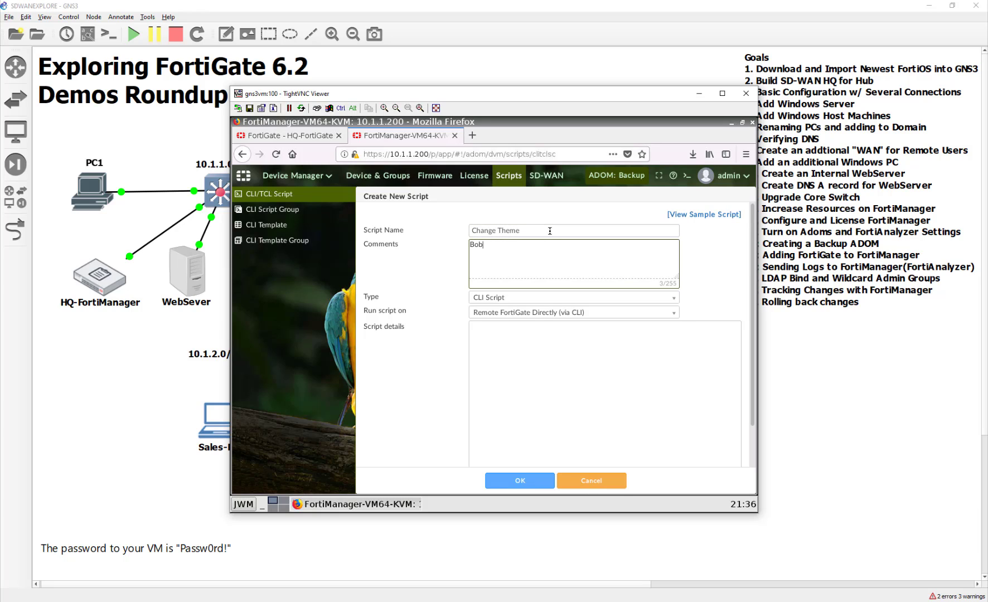
pyautogui.write('no')
pyautogui.write('don')
pyautogui.write("'t change the the")
pyautogui.write('me')
pyautogui.write('Go')
pyautogui.write('ing back to')
pyautogui.write(' b')
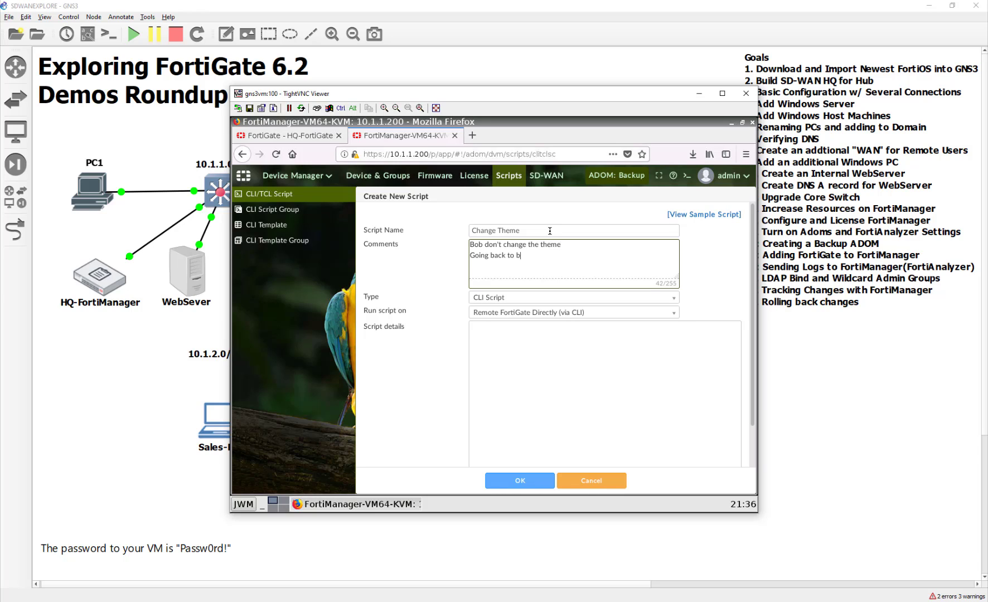
pyautogui.press('BackSpace')
pyautogui.write('green')
pyautogui.click(536, 352)
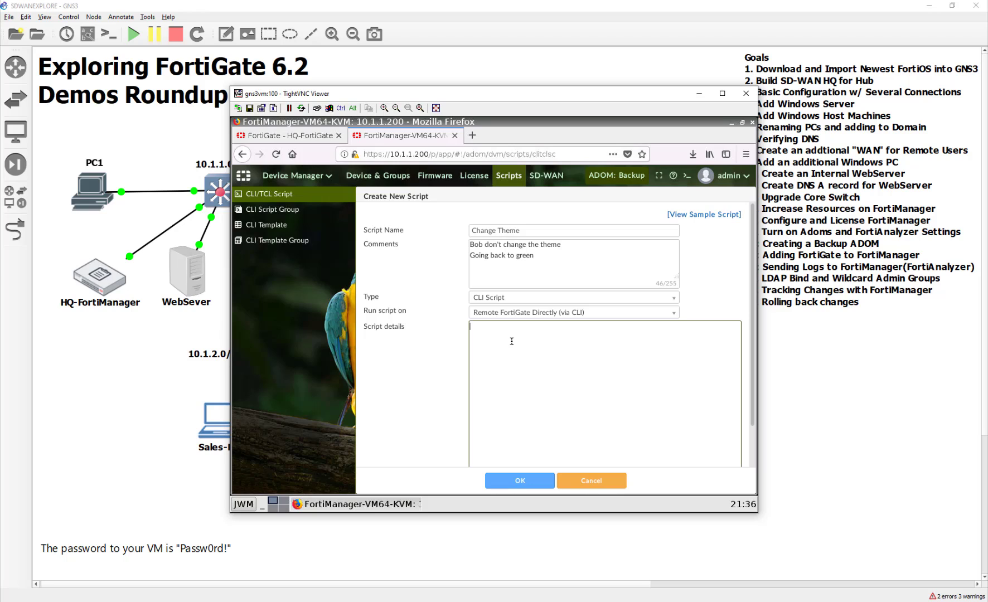
pyautogui.click(243, 504)
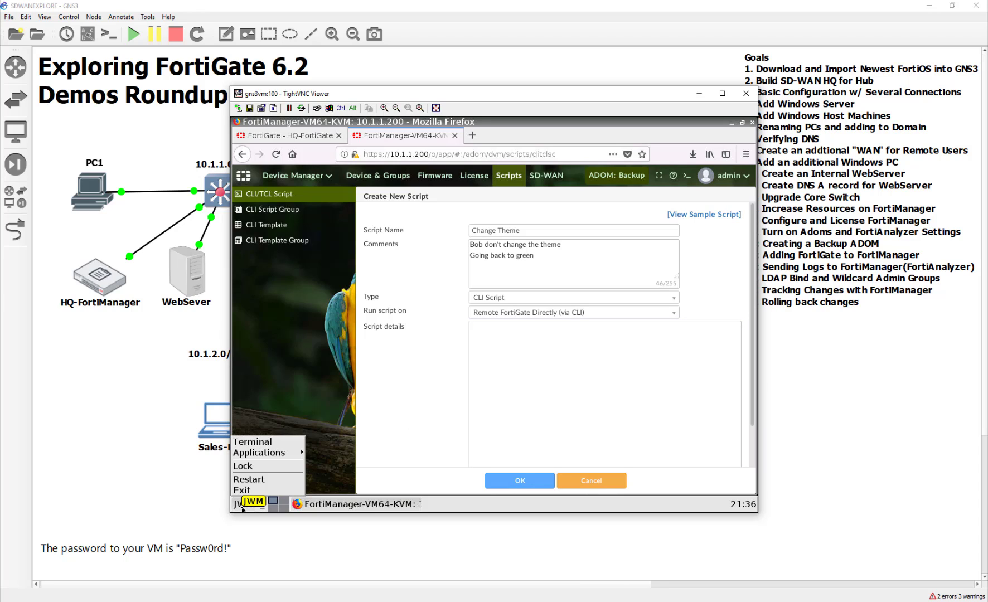
# Relaunch Leafpad and reopen HQ-FortiGate_rev_21.conf
pyautogui.click(243, 504)
pyautogui.click(243, 504)
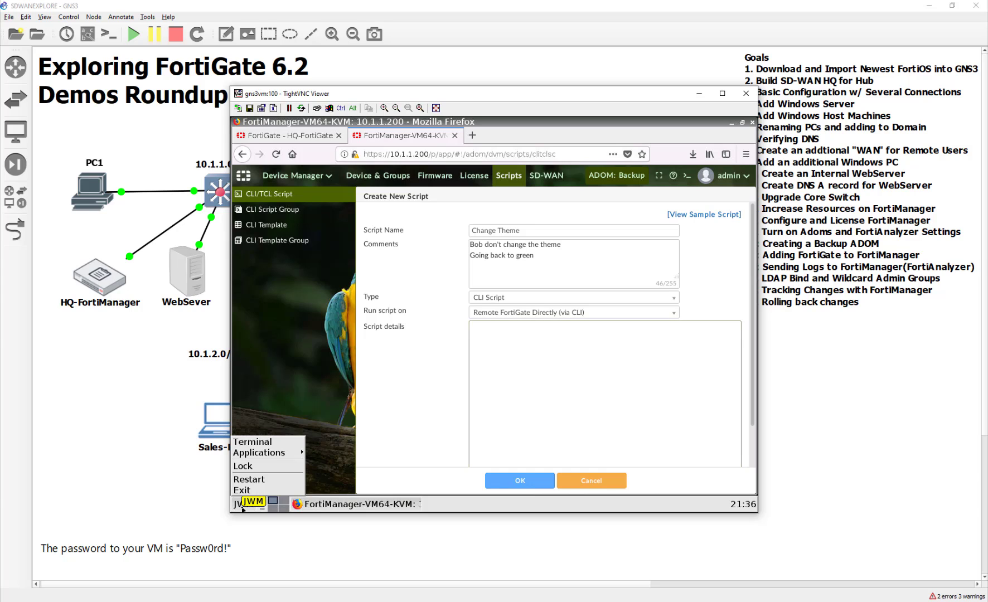
pyautogui.click(243, 504)
pyautogui.click(322, 504)
pyautogui.click(322, 504)
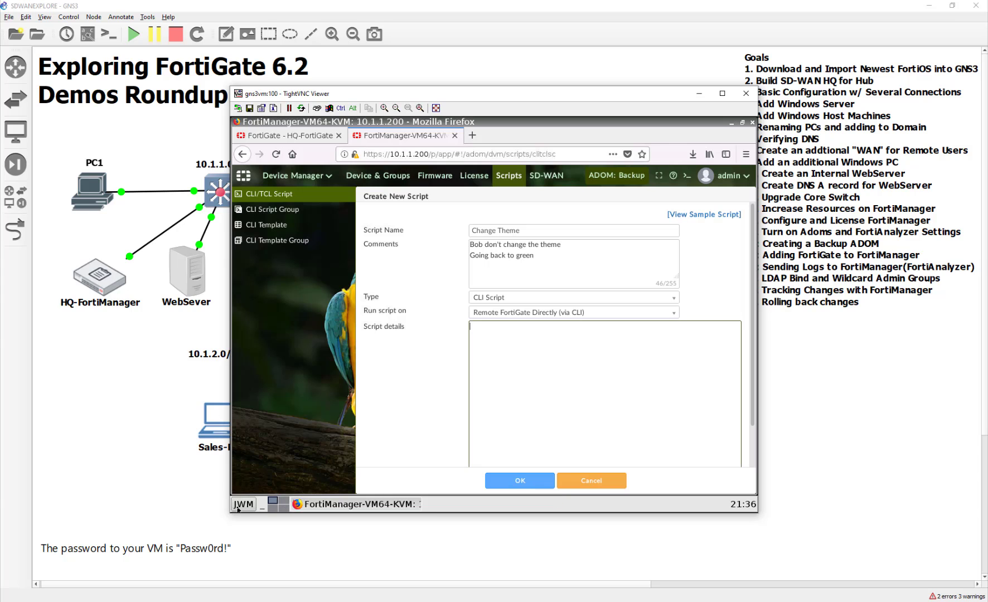
pyautogui.click(243, 504)
pyautogui.moveTo(275, 458)
pyautogui.moveTo(334, 454)
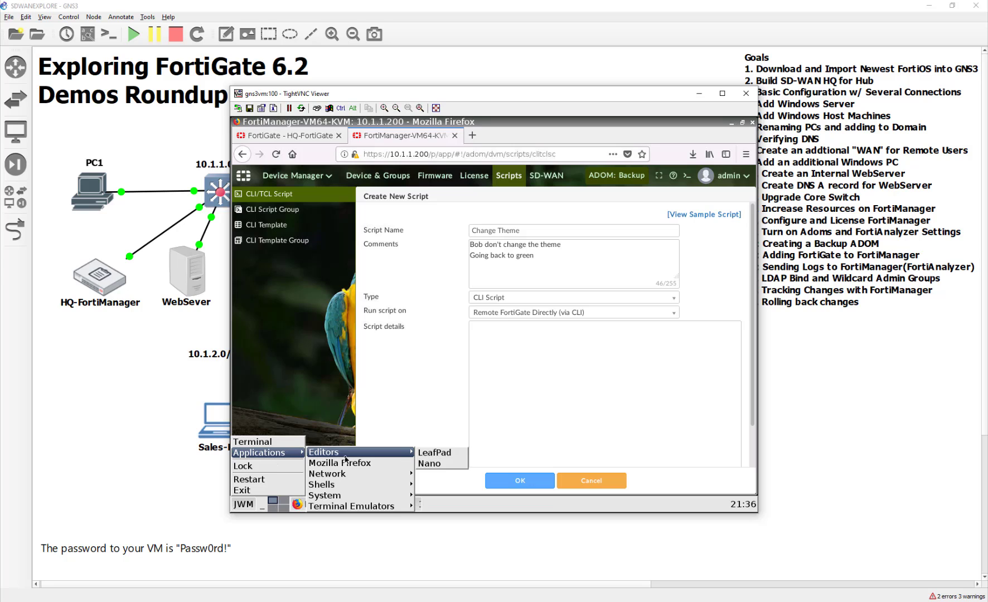
pyautogui.click(428, 453)
pyautogui.click(281, 171)
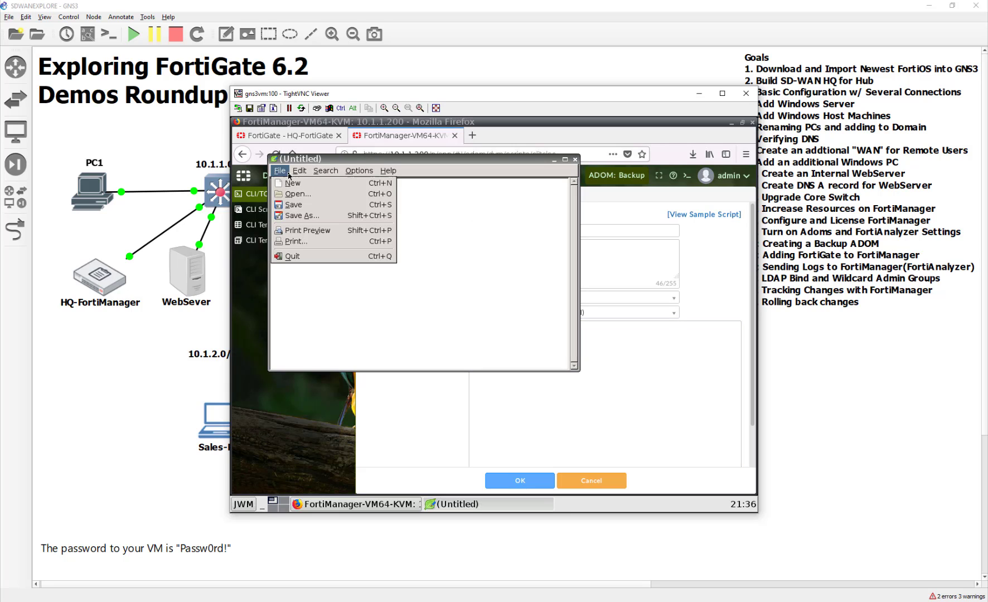
pyautogui.click(287, 195)
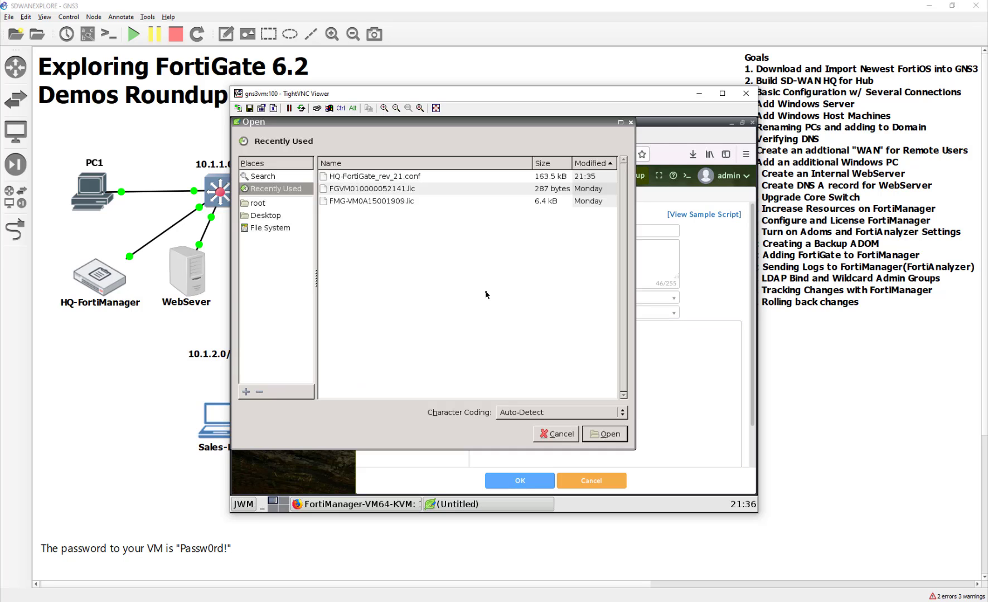
pyautogui.click(406, 178)
pyautogui.doubleClick(405, 177)
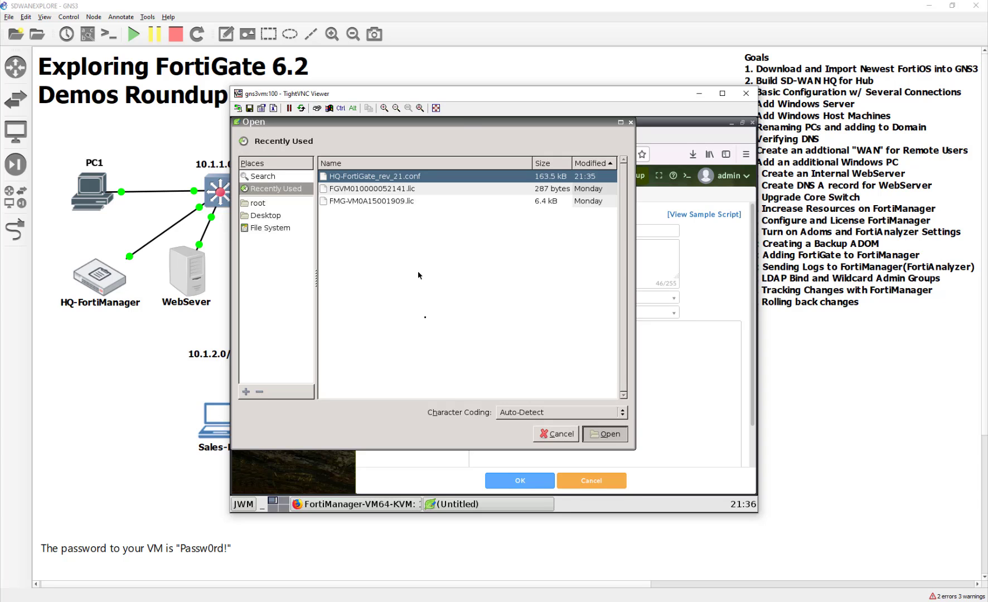
# Copy the config system global block with Edit > Copy and return to Script details
pyautogui.moveTo(271, 287); pyautogui.dragTo(291, 302)
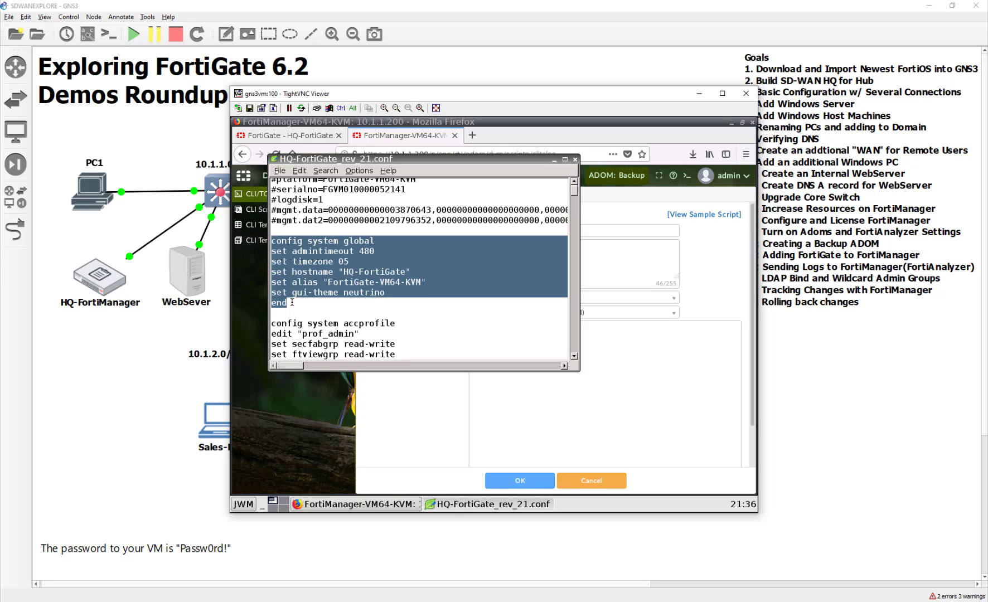
pyautogui.click(303, 173)
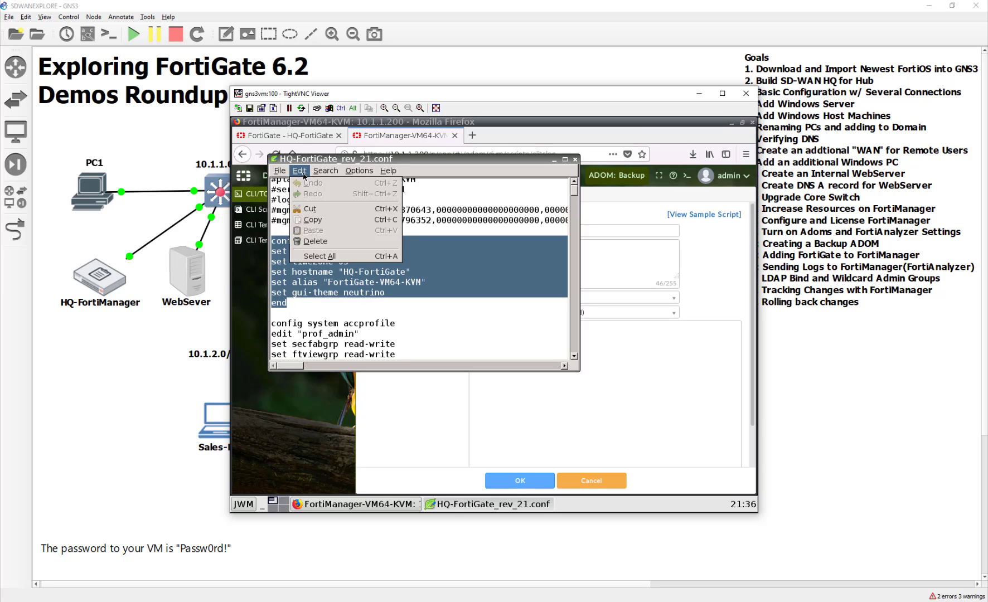
pyautogui.click(312, 220)
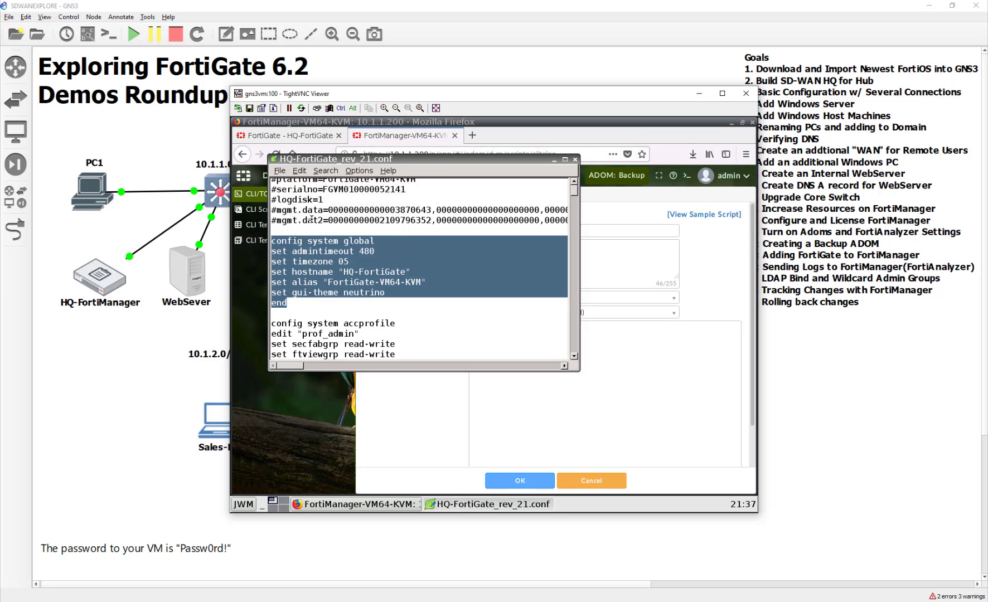
pyautogui.click(628, 350)
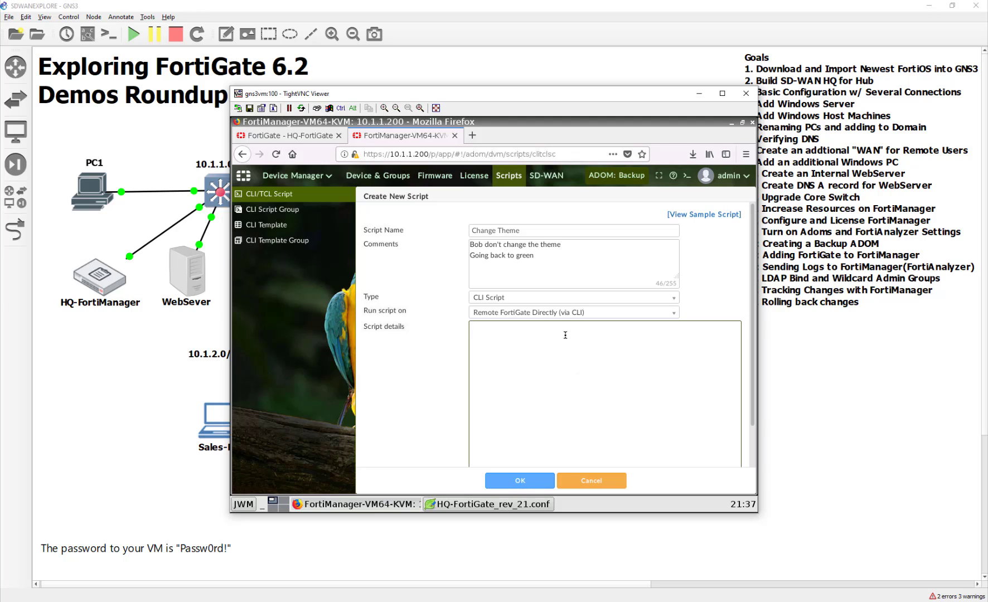
# Paste the global block, change gui-theme neutrino to green, rename it Change Theme Green, and save
pyautogui.hotkey('ctrl', 'v')
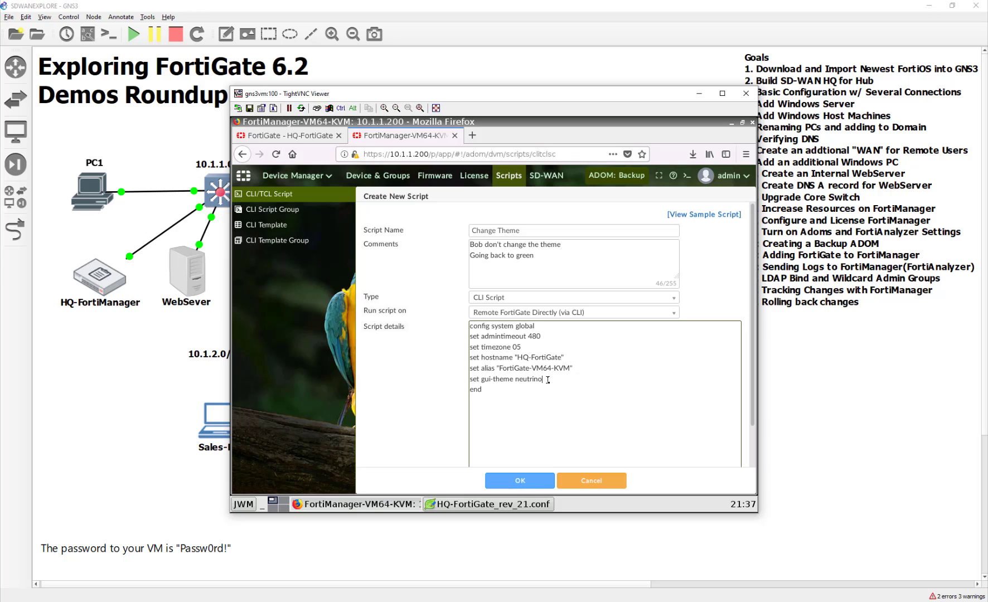
pyautogui.doubleClick(518, 379)
pyautogui.write('gree')
pyautogui.click(530, 480)
pyautogui.click(531, 231)
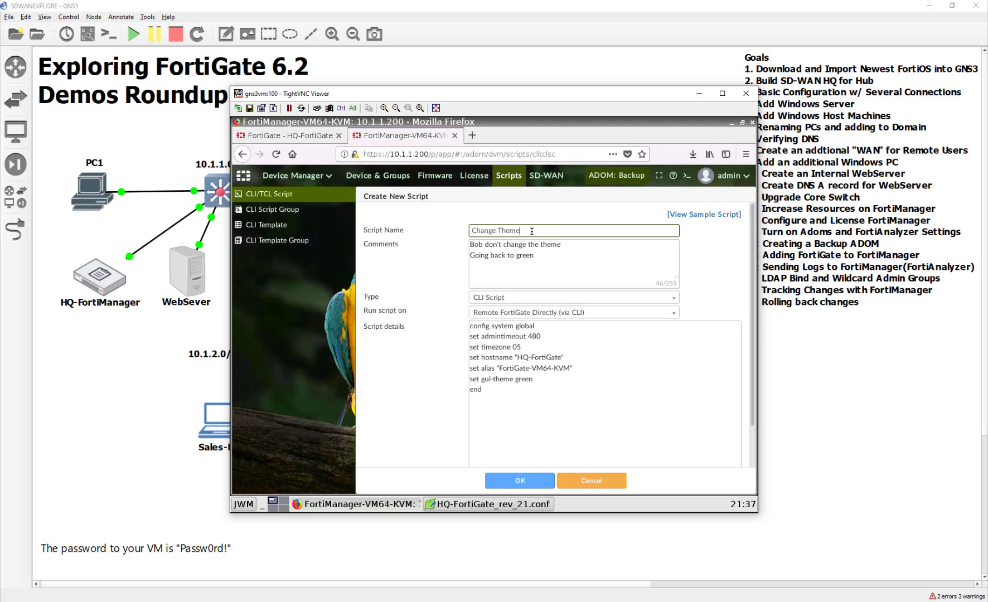
pyautogui.write('Green')
pyautogui.click(529, 479)
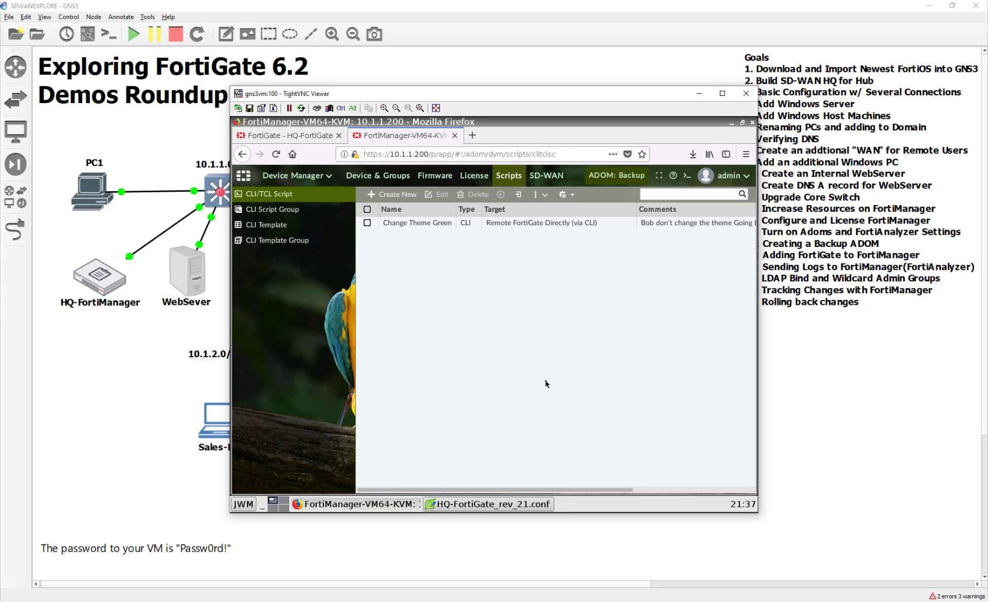
# Run the Change Theme Green script, moving HQ-FortiGate into Selected Entries as the target
pyautogui.click(398, 223)
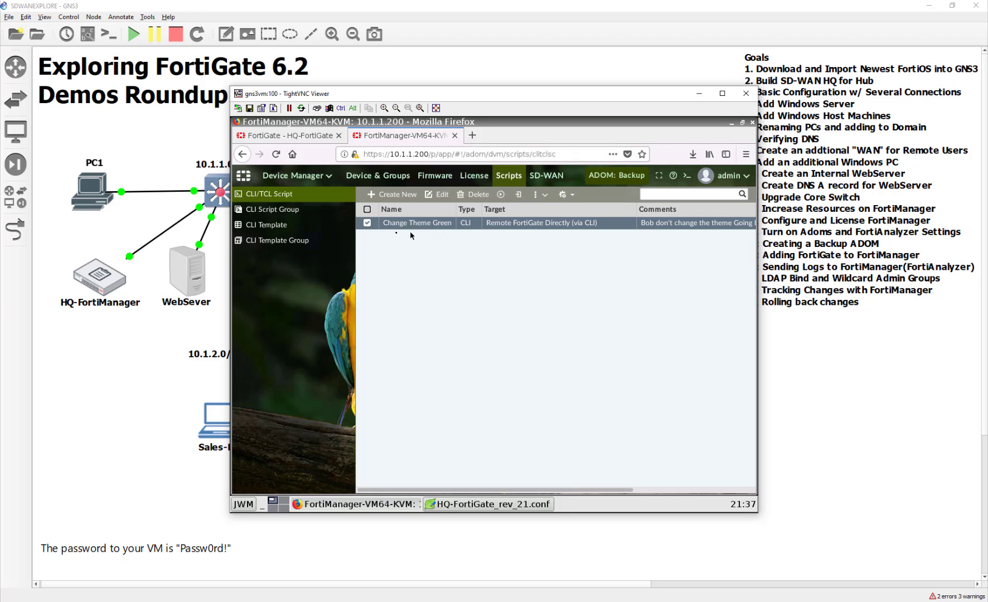
pyautogui.rightClick(442, 229)
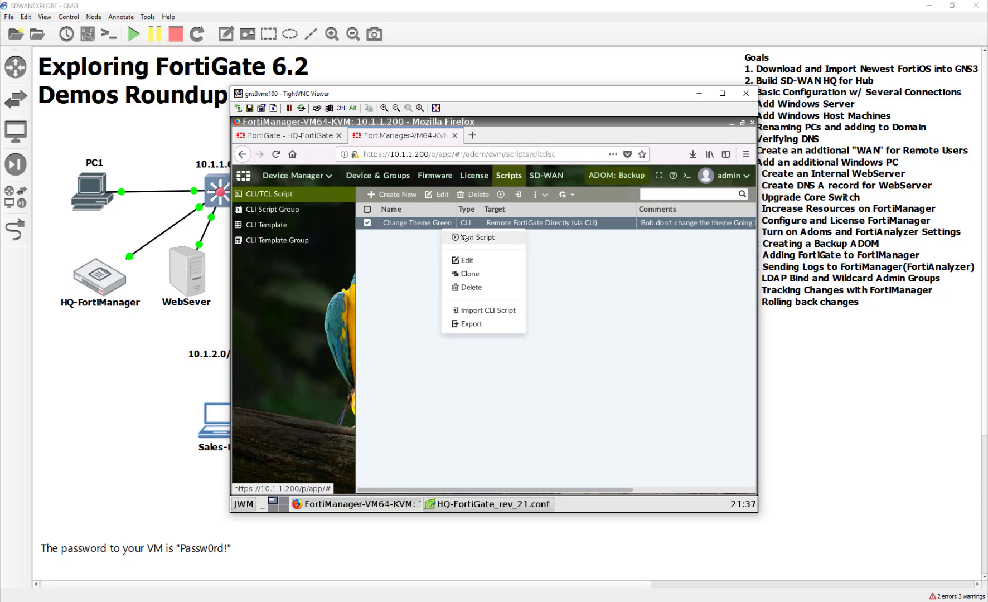
pyautogui.click(466, 238)
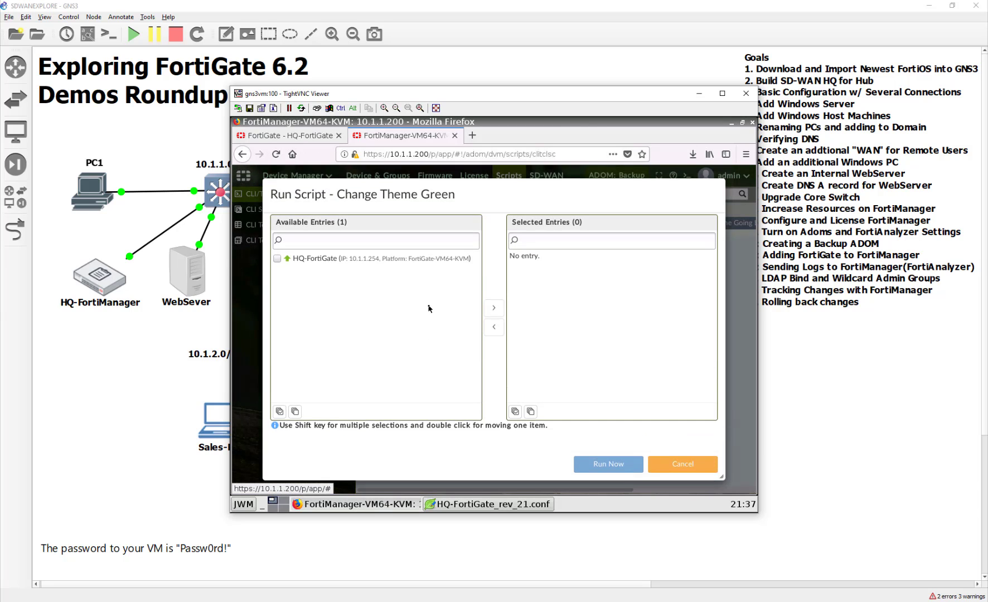
pyautogui.click(277, 259)
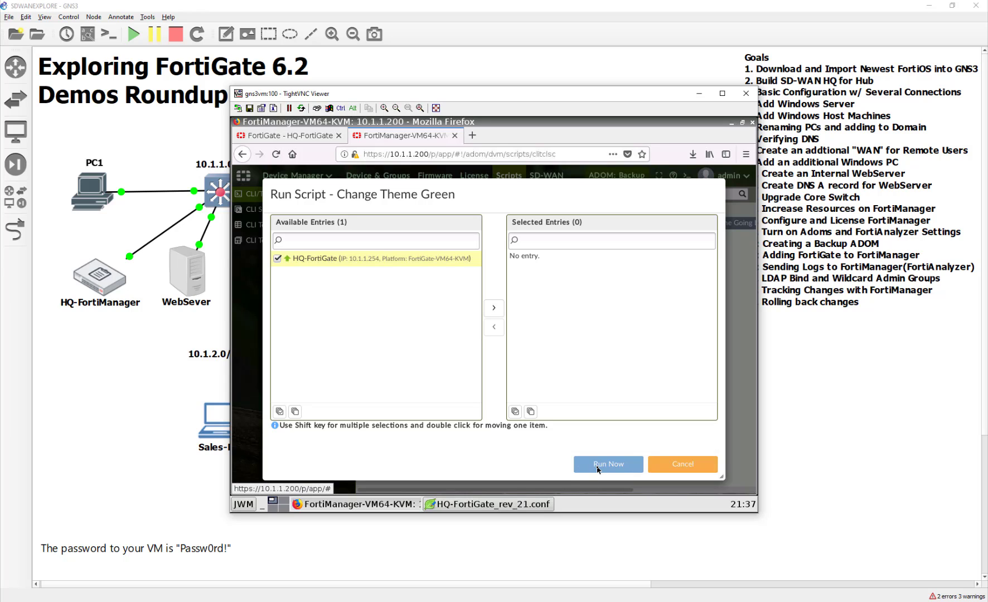
pyautogui.click(277, 259)
pyautogui.click(277, 260)
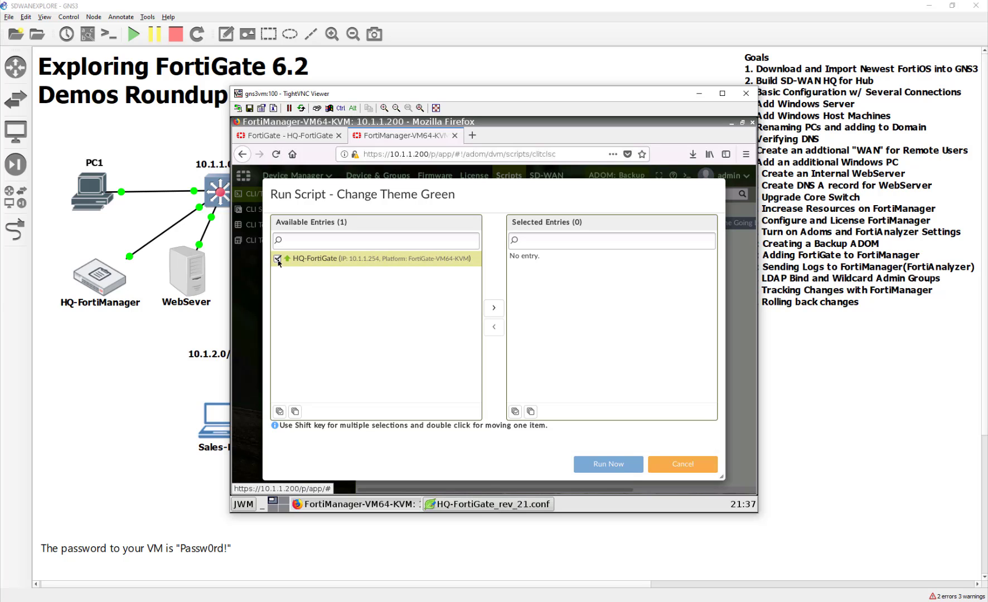
pyautogui.rightClick(306, 261)
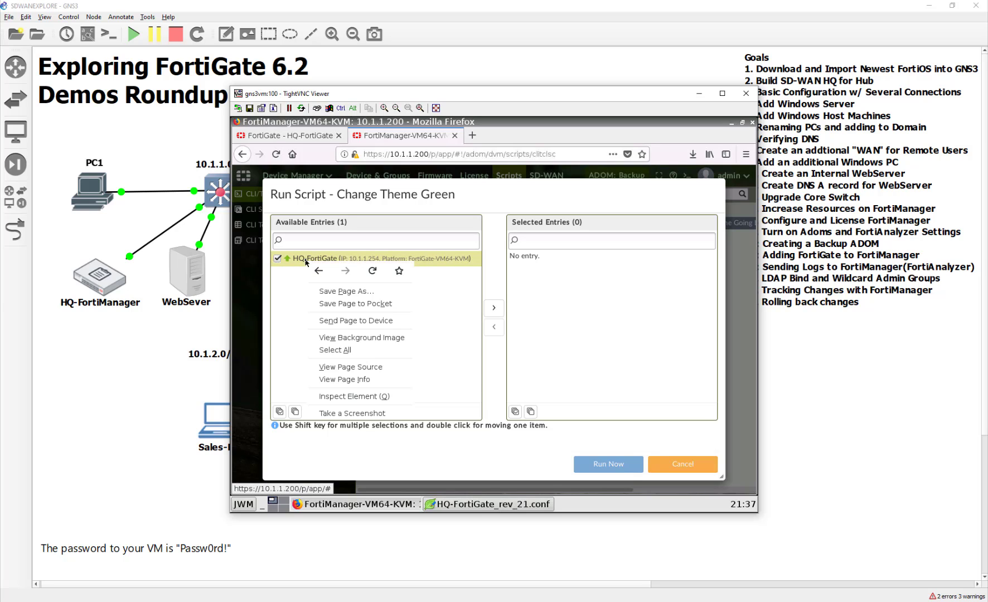
pyautogui.click(306, 261)
pyautogui.doubleClick(291, 260)
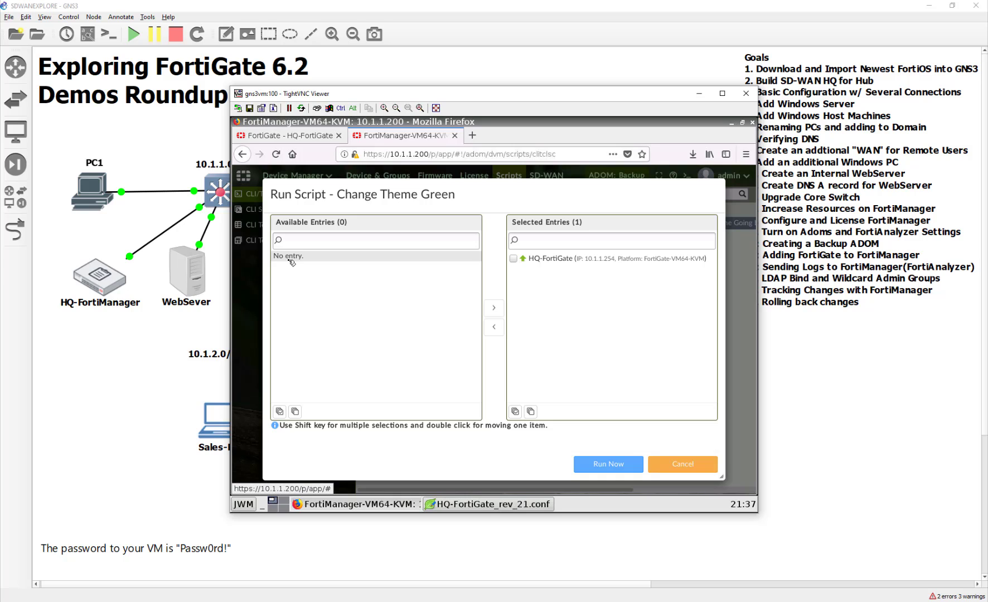
pyautogui.click(514, 259)
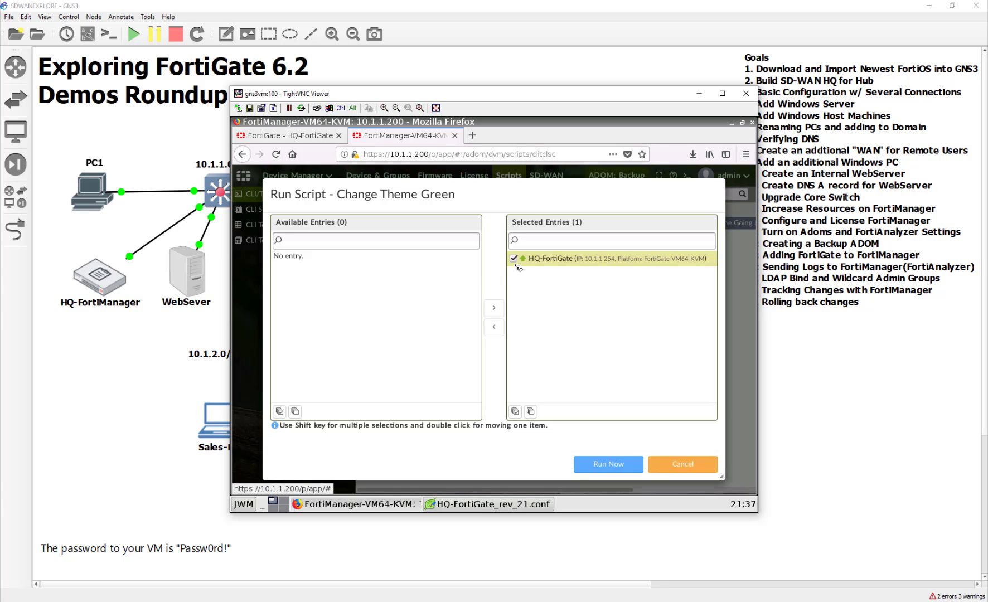
# Run the script now on the one device and close the finished results
pyautogui.click(608, 467)
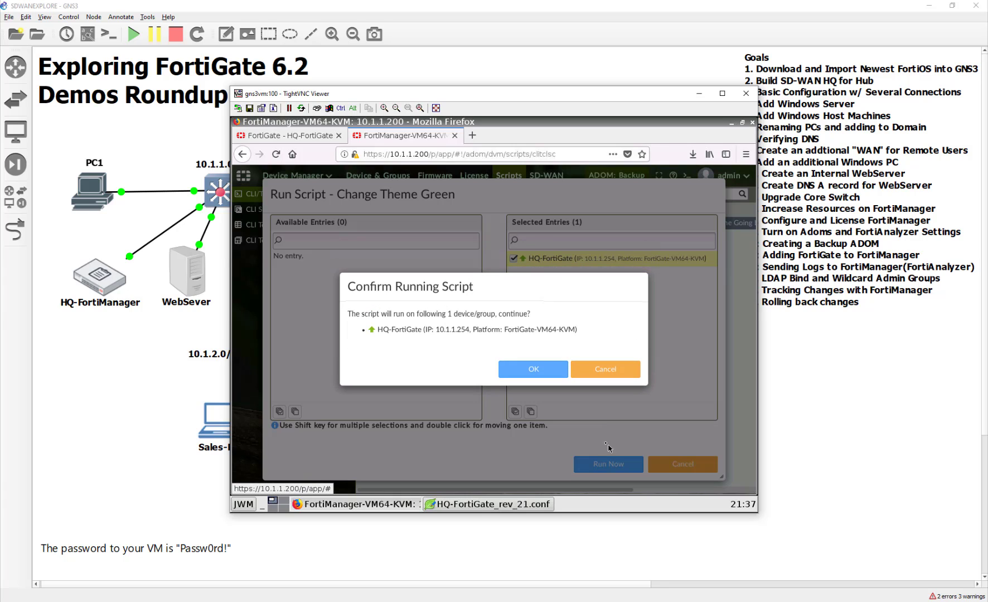
pyautogui.click(527, 373)
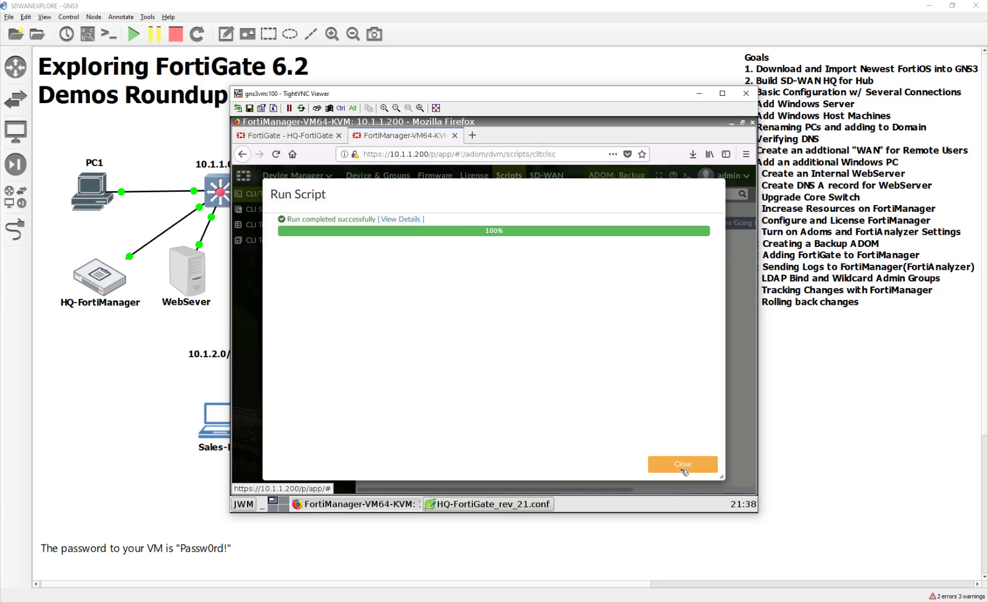
pyautogui.click(682, 468)
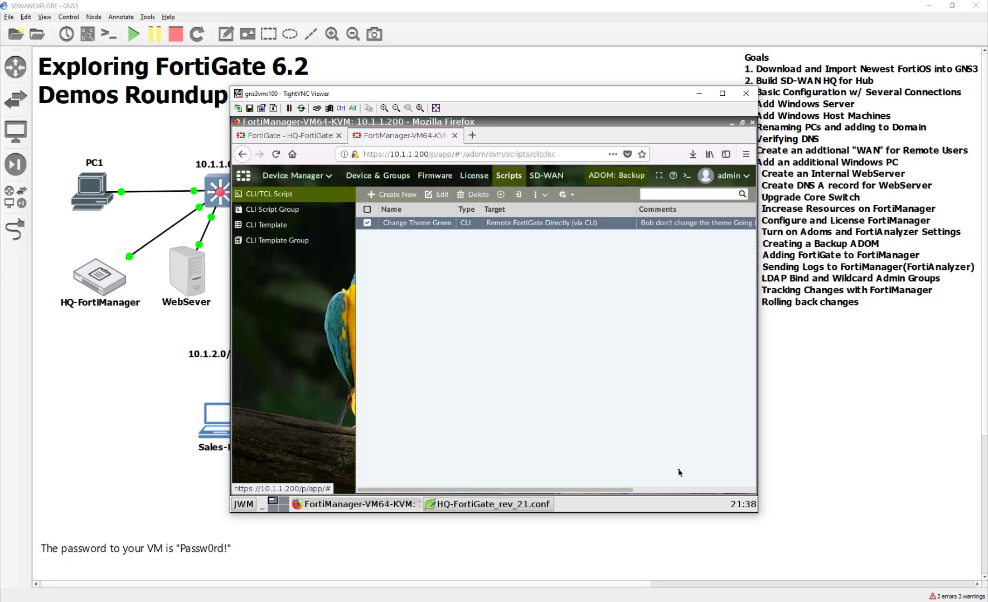
# Reload the HQ-FortiGate dashboard with F5
pyautogui.click(270, 139)
pyautogui.press('F5')
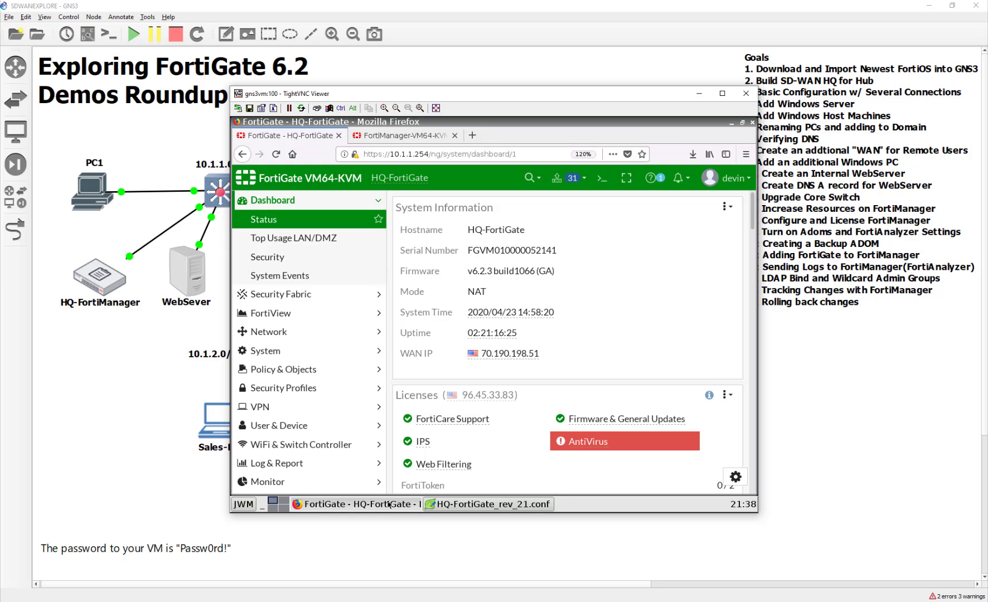
pyautogui.click(387, 502)
pyautogui.click(388, 504)
# Return to FortiManager and go to Device & Groups
pyautogui.click(387, 136)
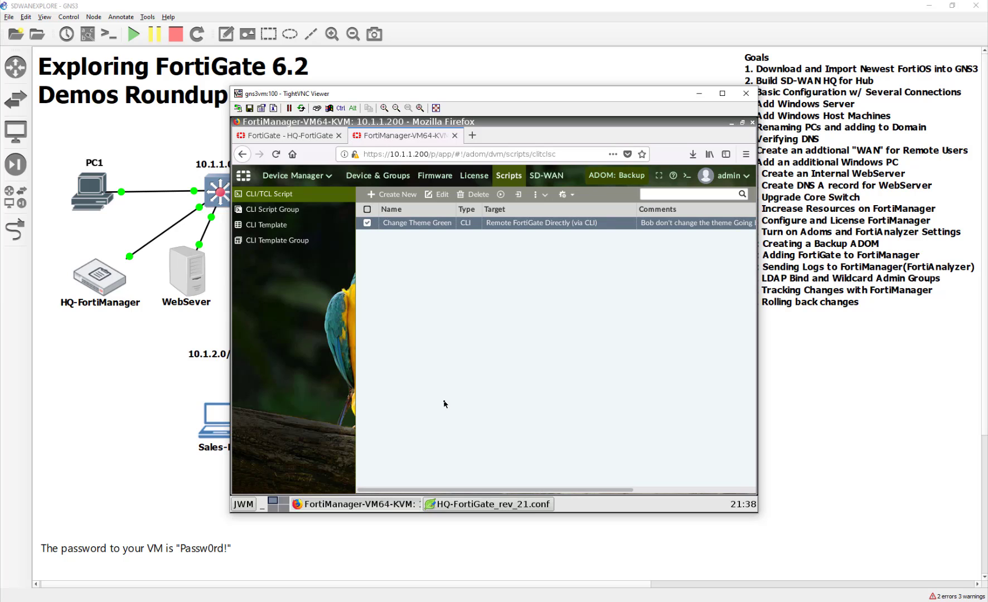
pyautogui.click(337, 177)
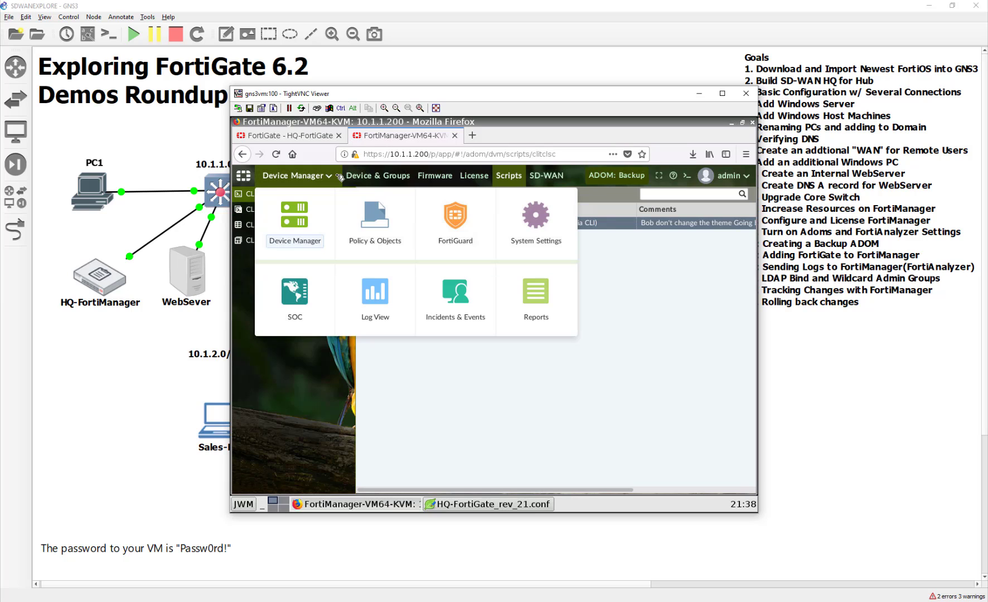
pyautogui.click(340, 177)
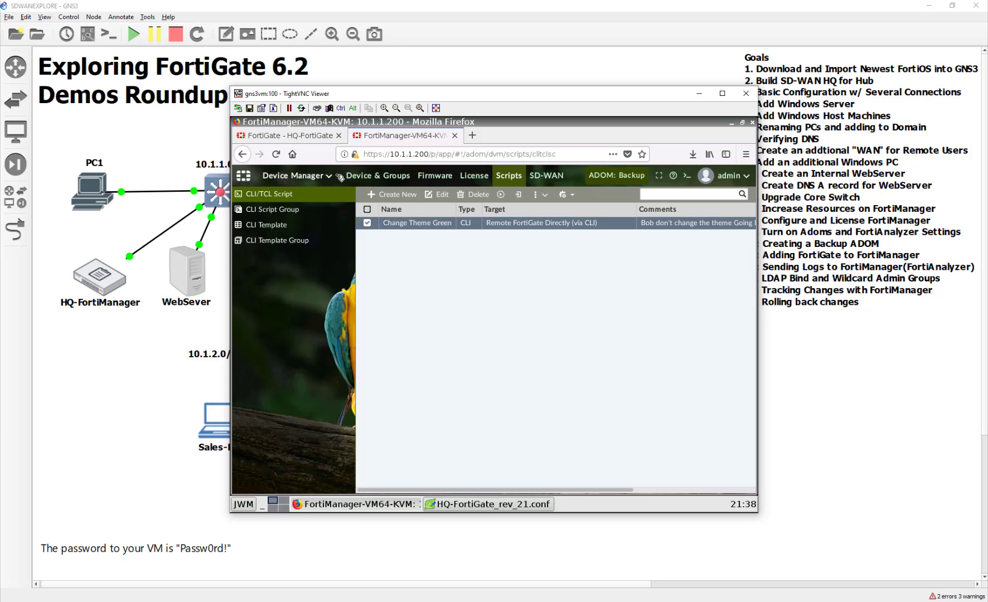
pyautogui.click(360, 176)
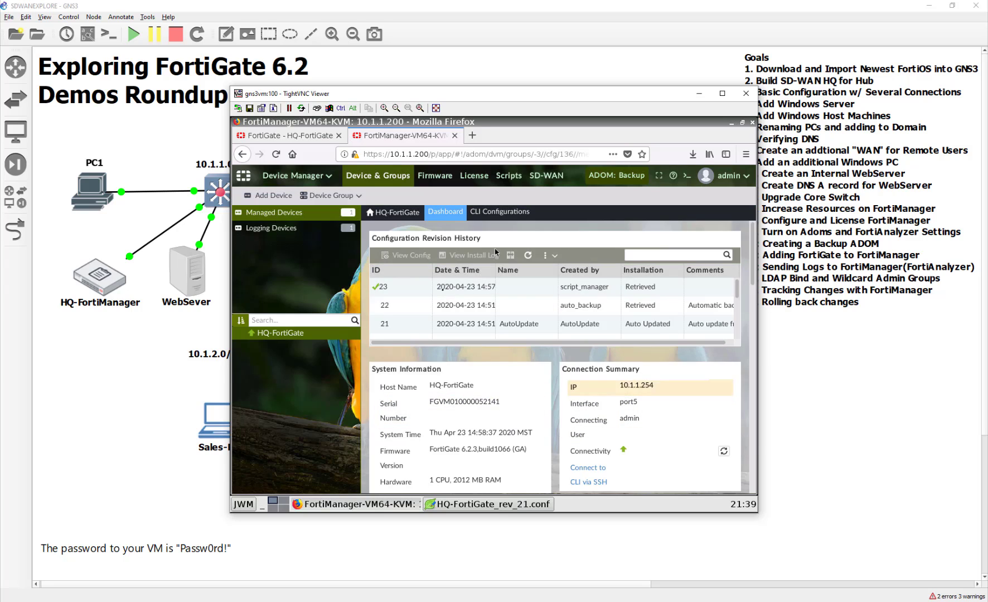
# Diff revision 23 against version 22 with Show Diff Only, then restore the rev_21.conf editor
pyautogui.click(437, 288)
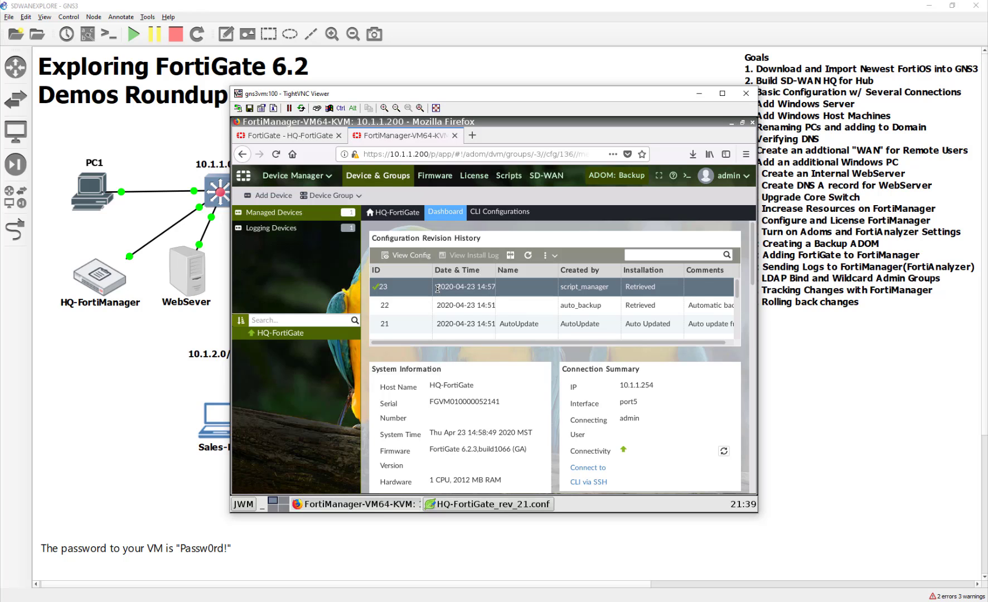
pyautogui.click(511, 256)
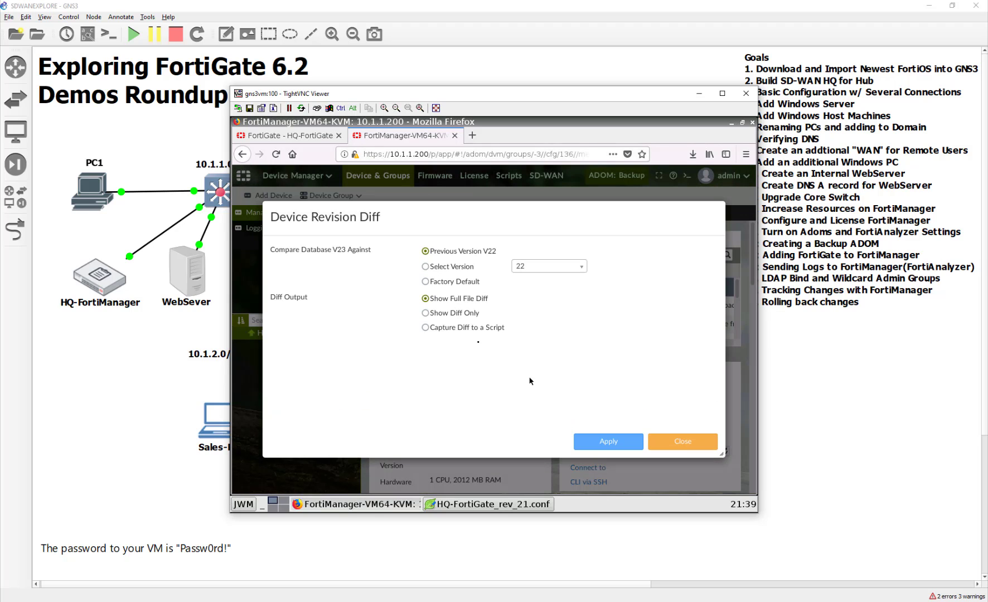
pyautogui.click(467, 314)
pyautogui.click(576, 441)
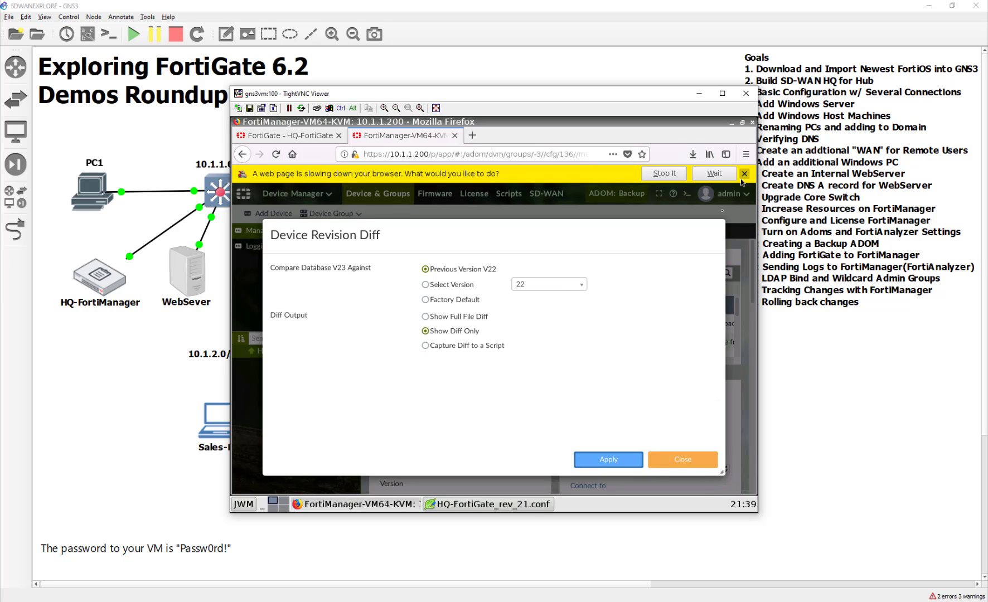
pyautogui.click(702, 178)
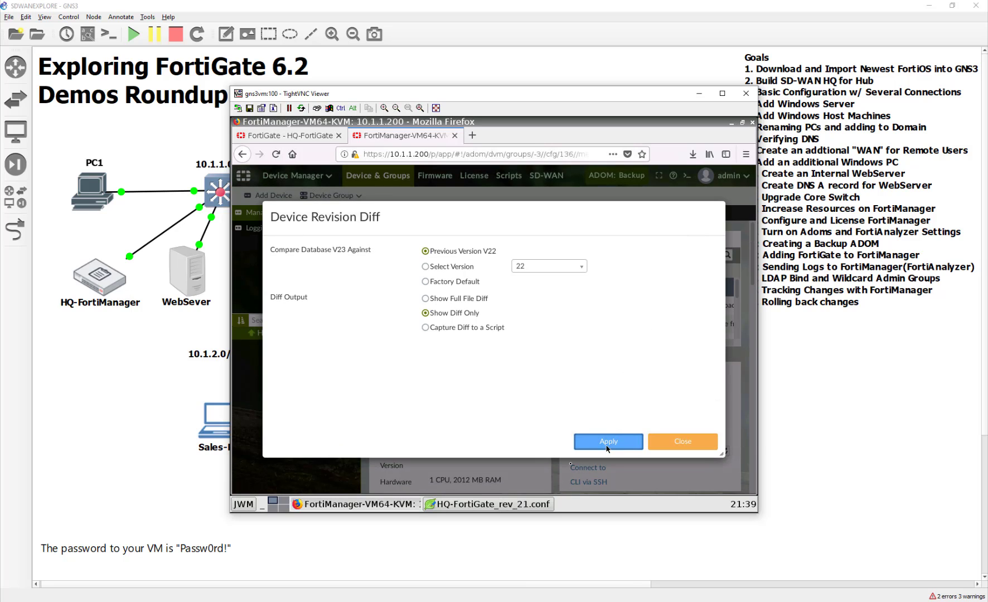
pyautogui.click(486, 506)
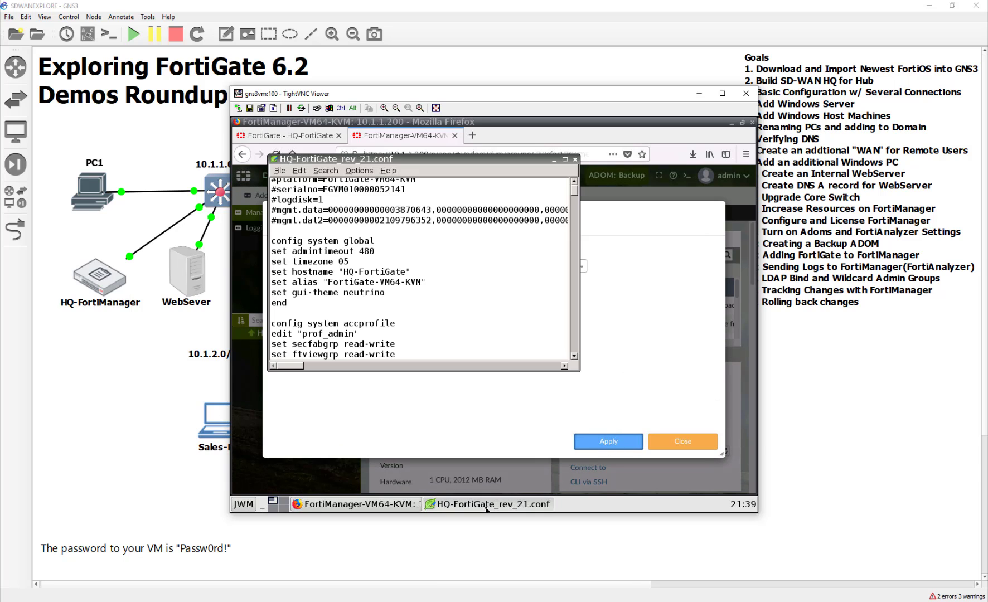
# Close the HQ-FortiGate_rev_21.conf editor and the FortiManager tab, then load 10.1.1.200 in a new tab
pyautogui.click(574, 160)
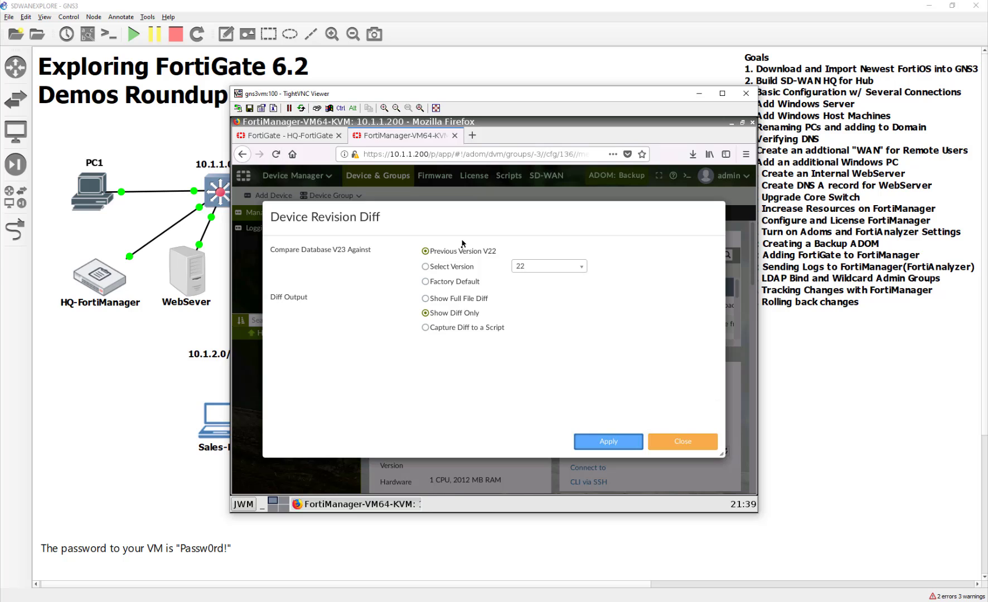
pyautogui.click(455, 135)
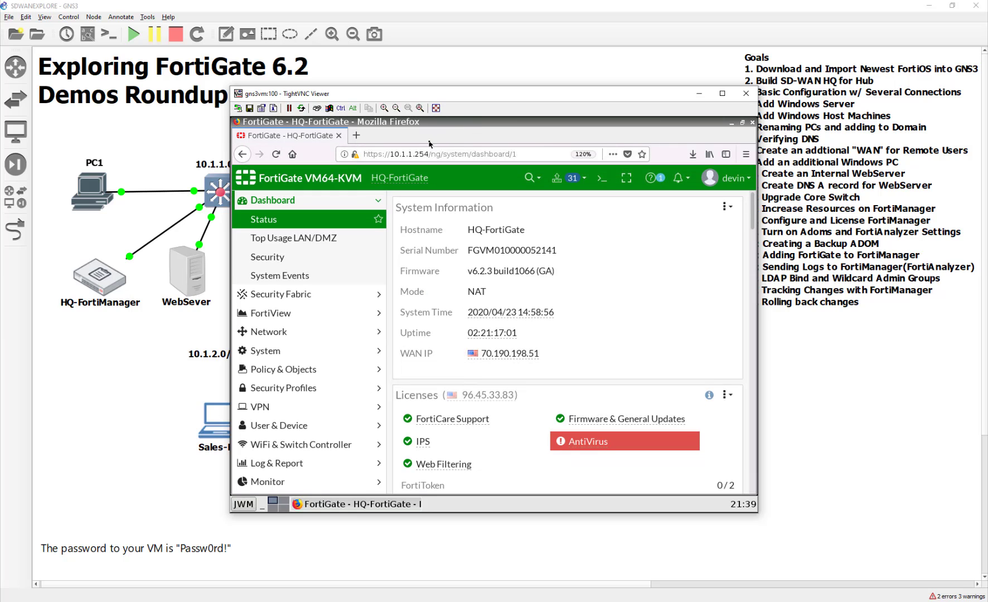
pyautogui.click(356, 136)
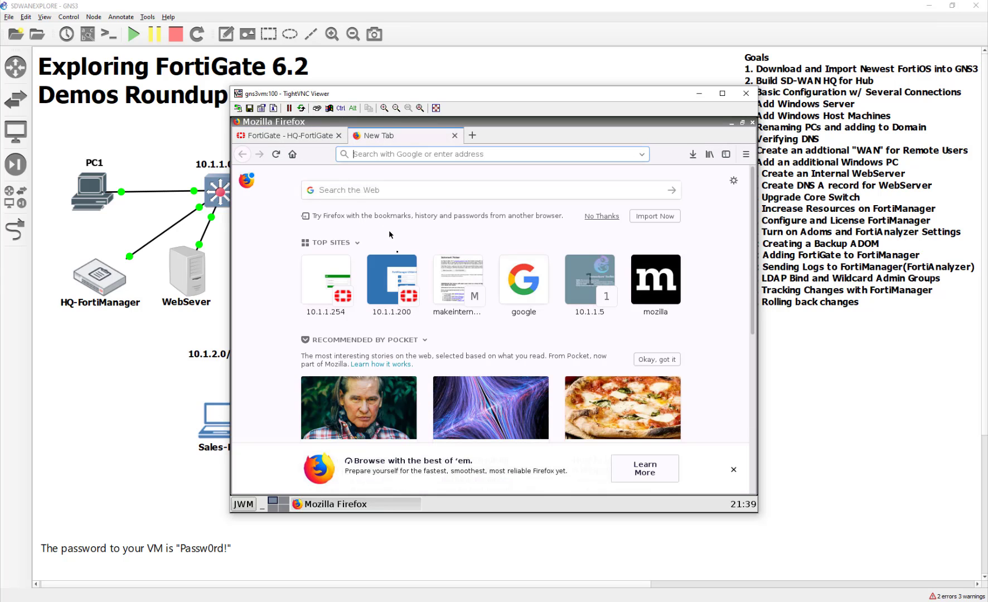
pyautogui.click(387, 267)
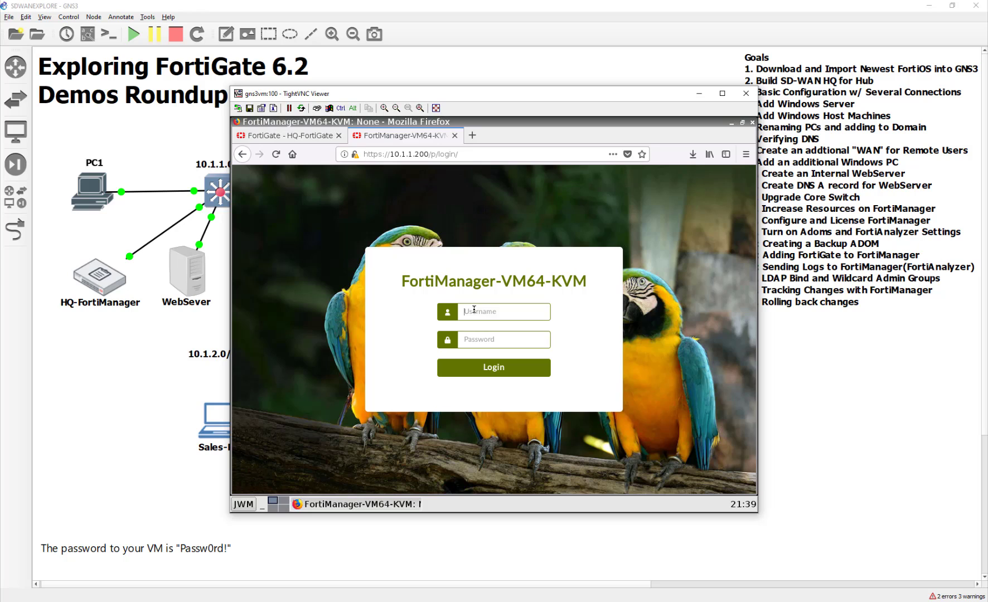
# Log in as admin with the account password and enter the Backup ADOM
pyautogui.press('Tab')
pyautogui.press('BackSpace')
pyautogui.press('BackSpace')
pyautogui.press('BackSpace')
pyautogui.press('BackSpace')
pyautogui.press('BackSpace')
pyautogui.press('BackSpace')
pyautogui.press('Return')
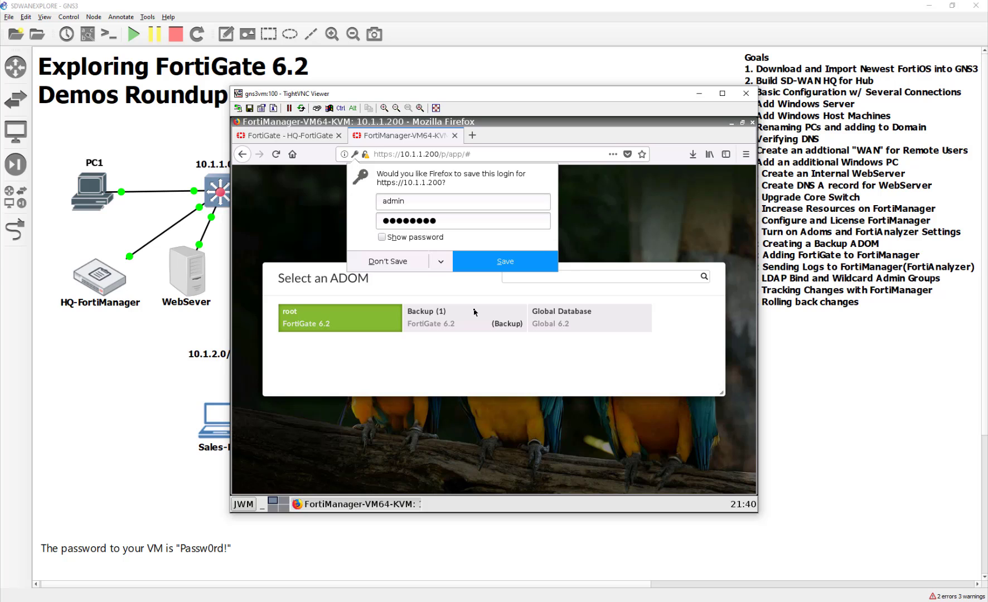
pyautogui.click(474, 313)
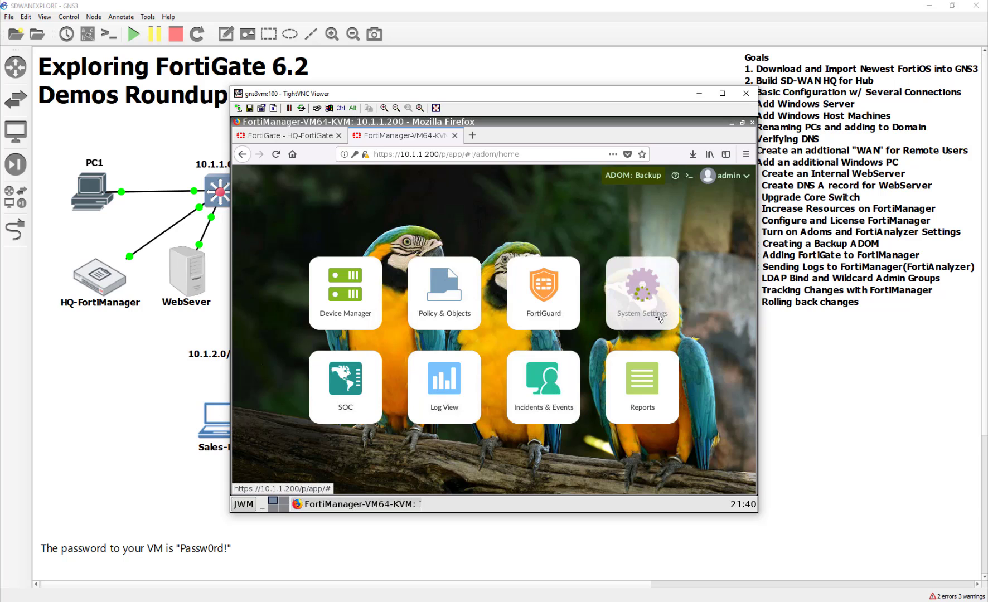
# In Device Manager, run a revision diff of HQ-FortiGate revision 23 against V22
pyautogui.click(656, 320)
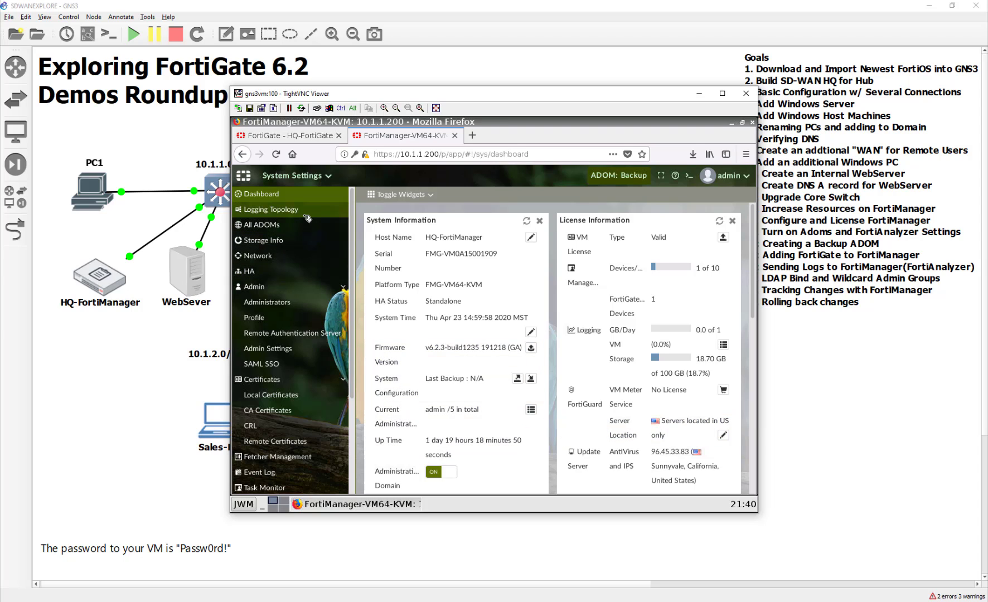
pyautogui.click(316, 180)
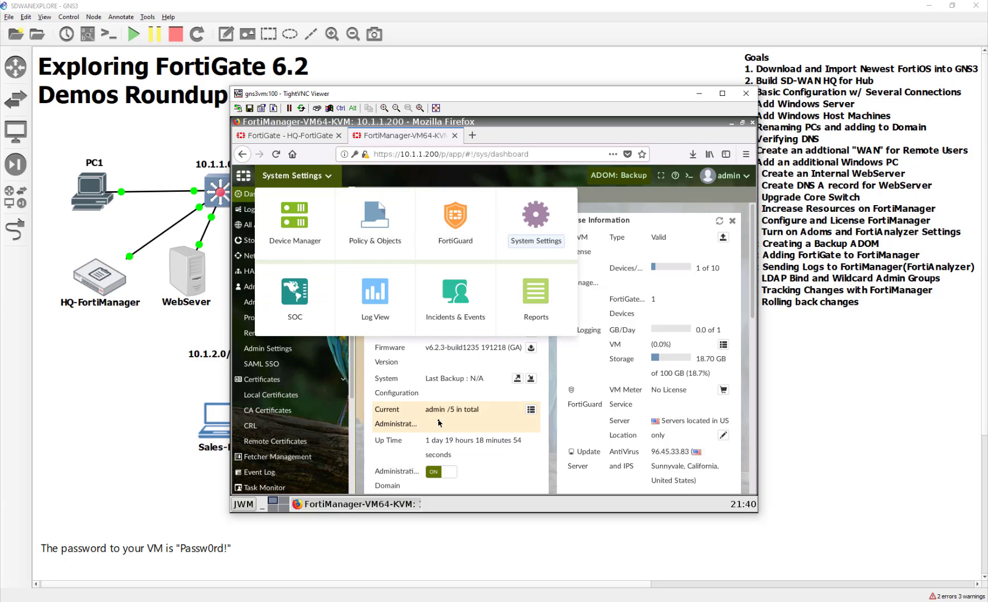
pyautogui.click(295, 223)
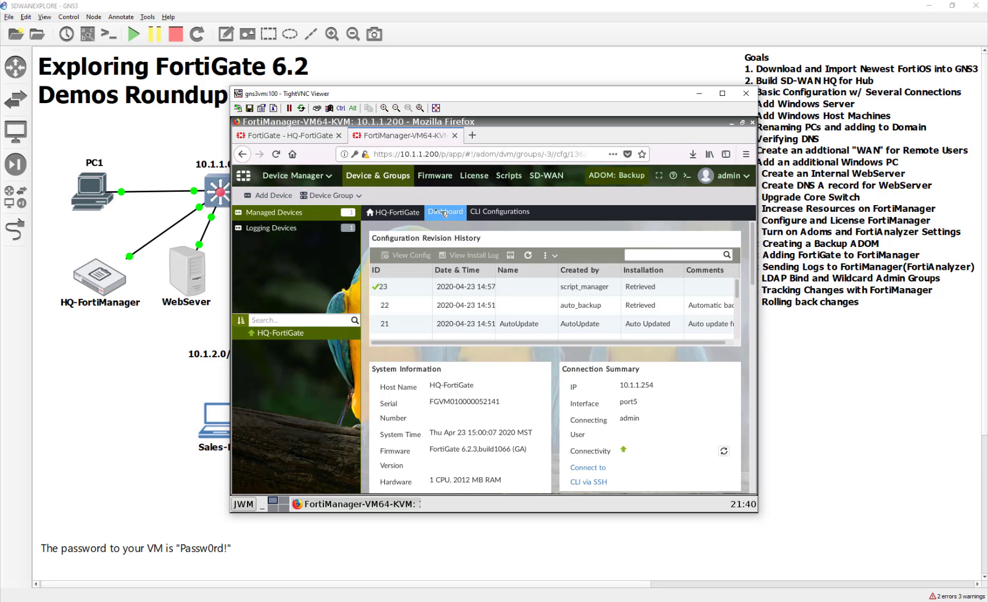
pyautogui.click(477, 284)
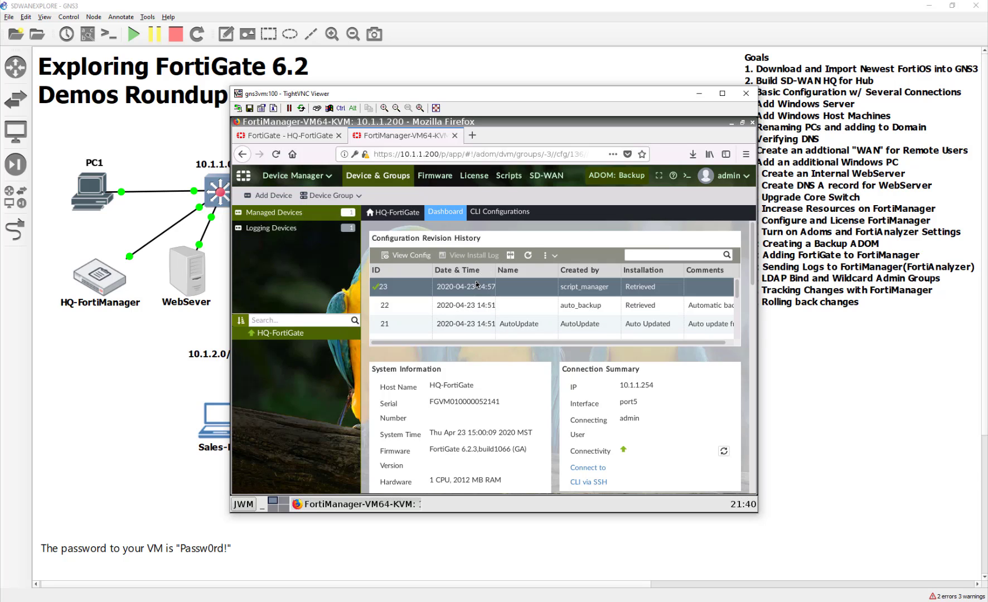
pyautogui.click(509, 255)
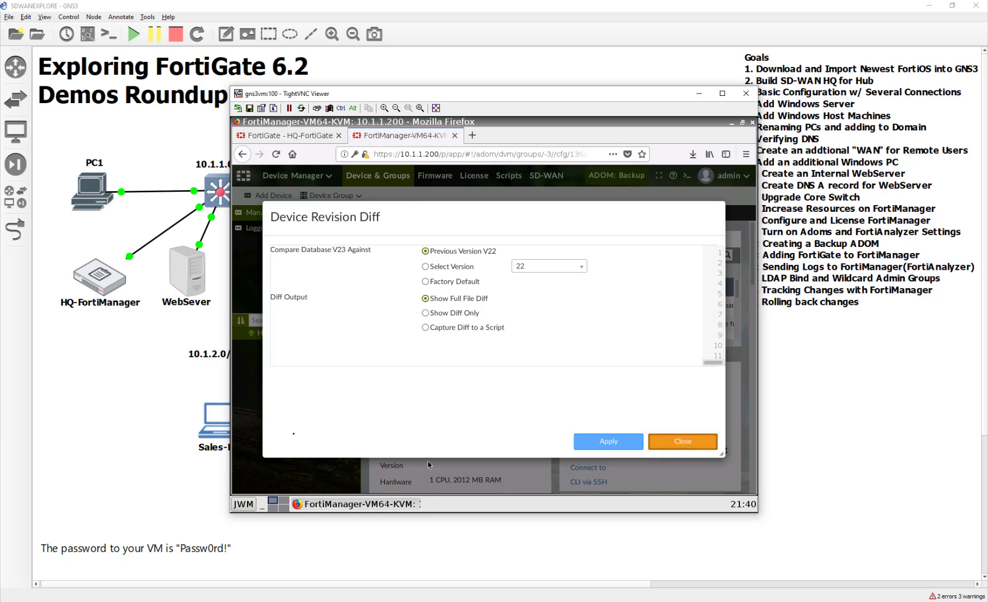
# Bring up the DC1 console and enter the Administrator password at the Windows sign-in
pyautogui.click(127, 364)
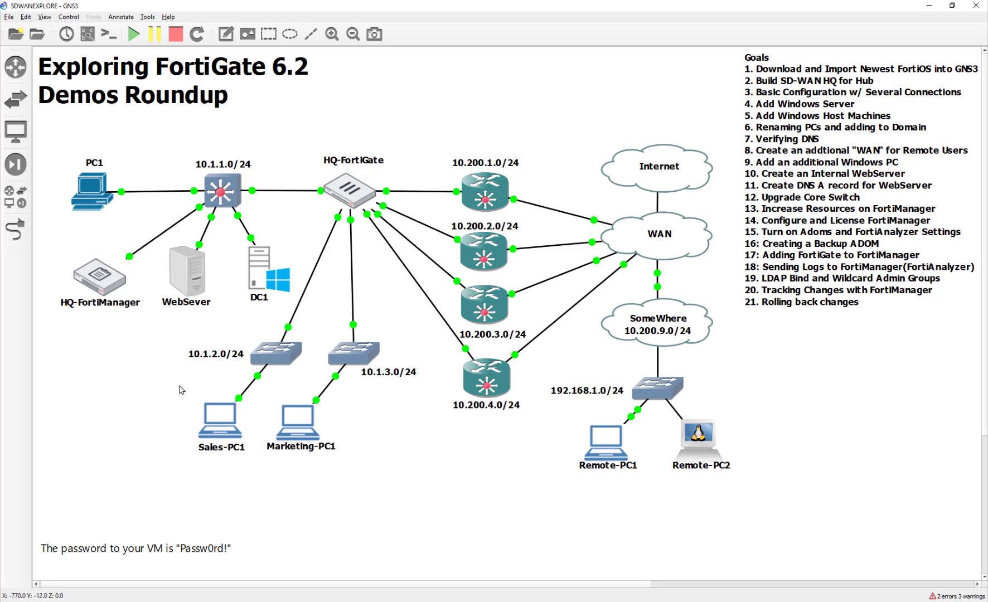
pyautogui.hotkey('alt', 'Tab')
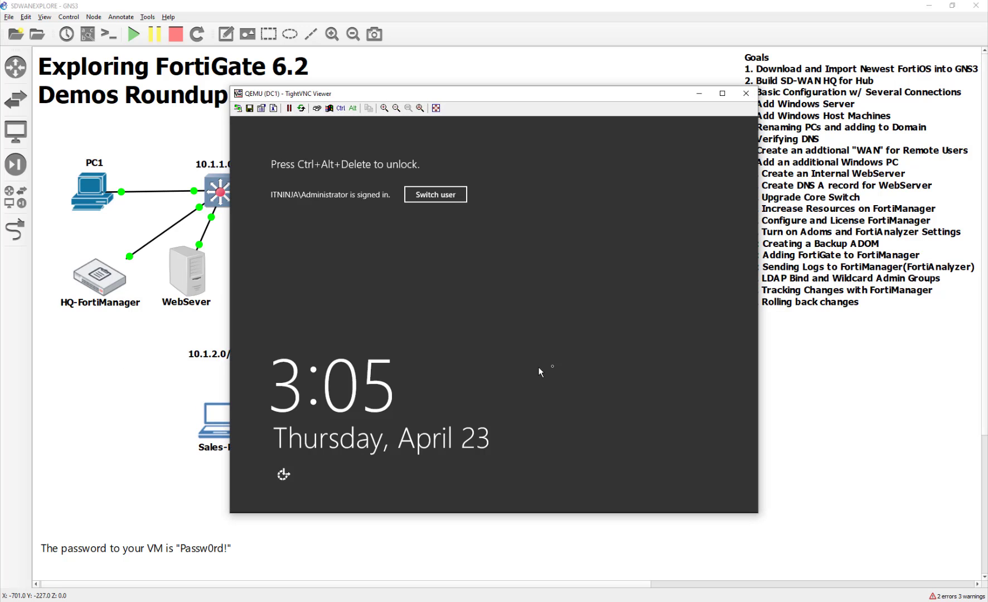
pyautogui.click(316, 107)
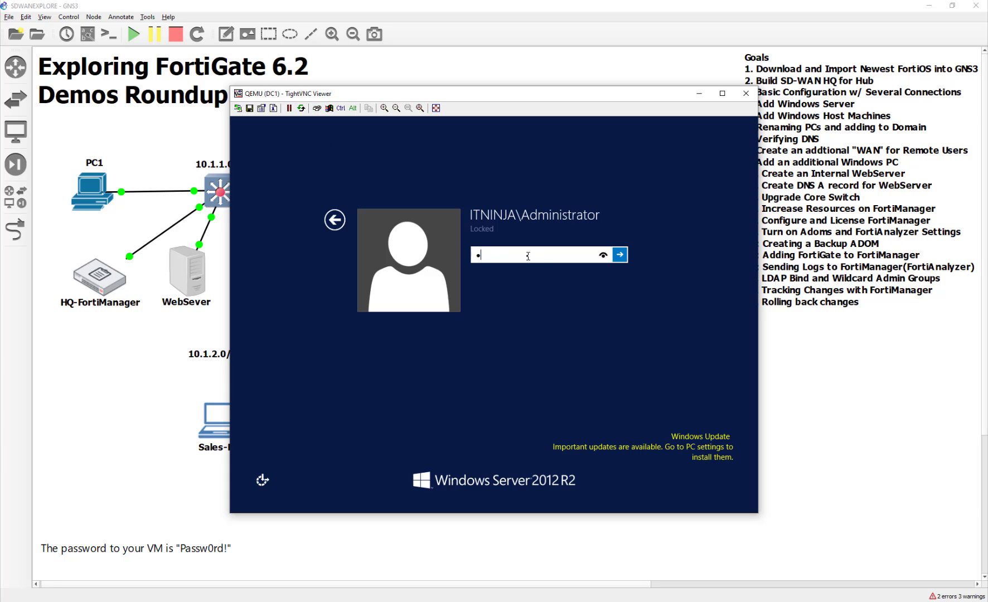
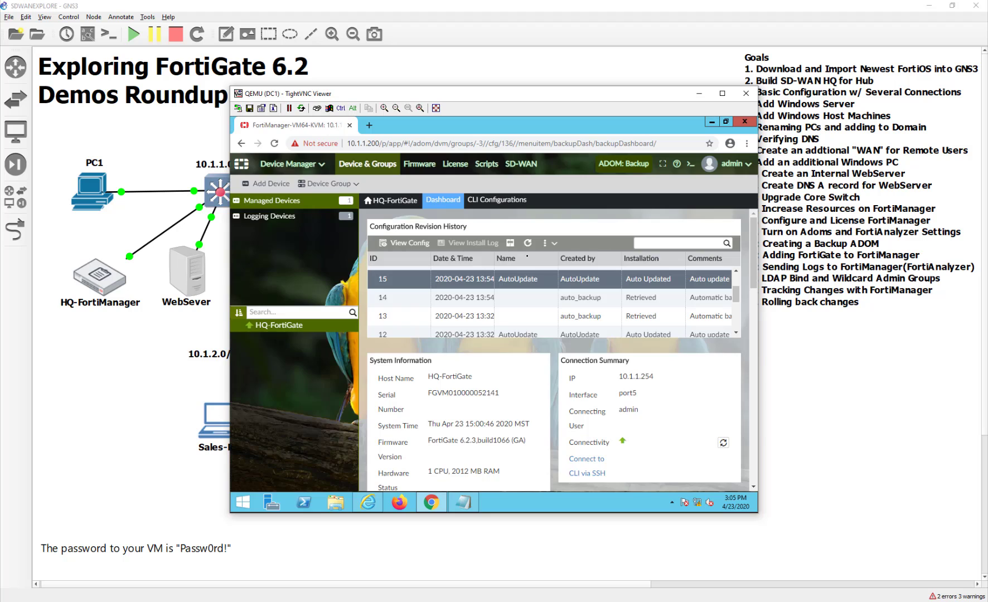
# Reopen HQ-FortiGate from the managed devices list and diff revision 23 against V22
pyautogui.click(372, 201)
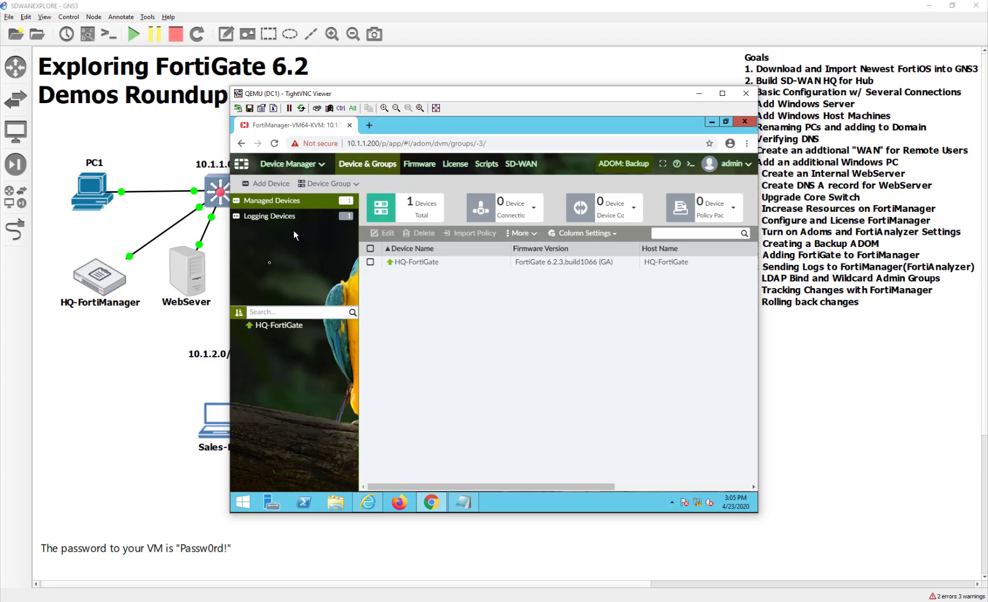
pyautogui.click(489, 263)
pyautogui.doubleClick(489, 263)
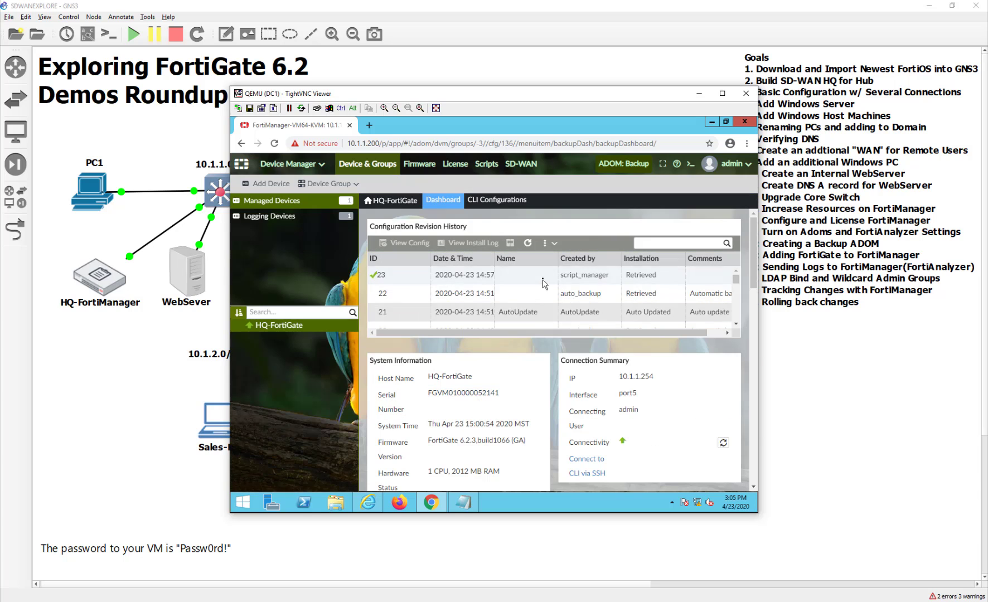
pyautogui.click(479, 275)
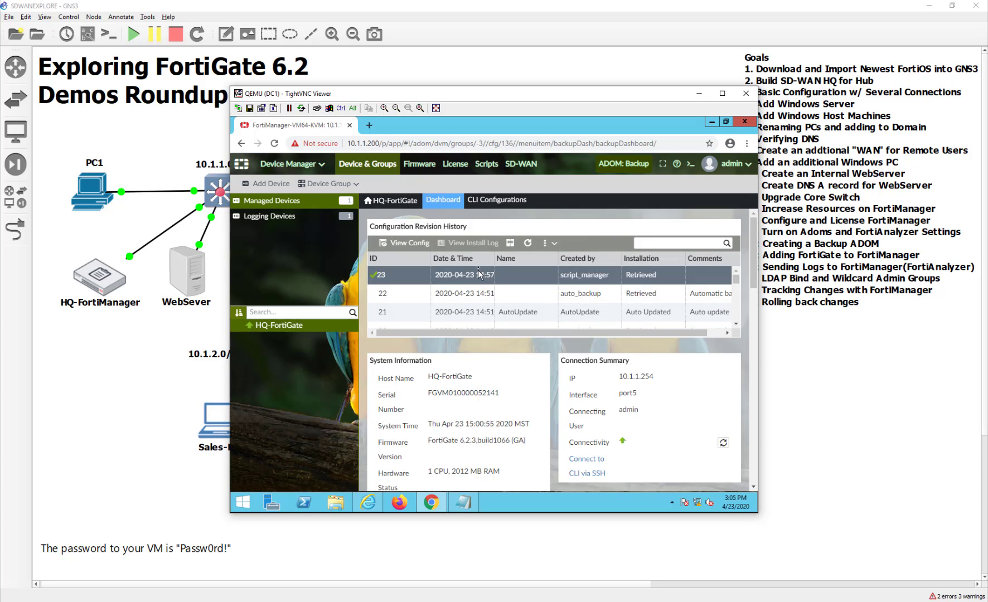
pyautogui.click(510, 244)
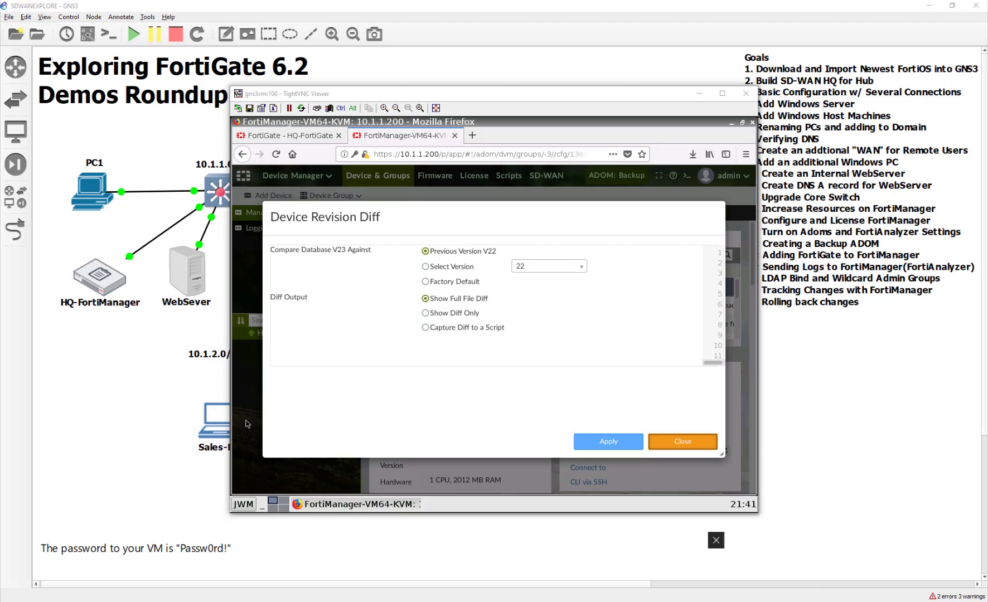
# Log back in under the Backup ADOM and select HQ-FortiGate's auto_backup revision 22
pyautogui.click(455, 136)
pyautogui.hotkey('ctrl', 't')
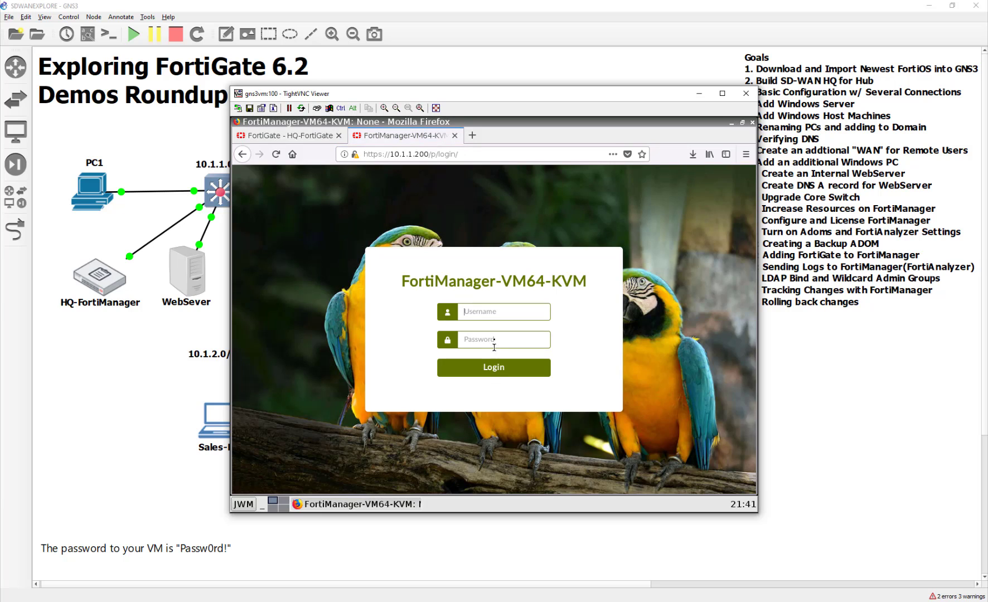
pyautogui.press('Return')
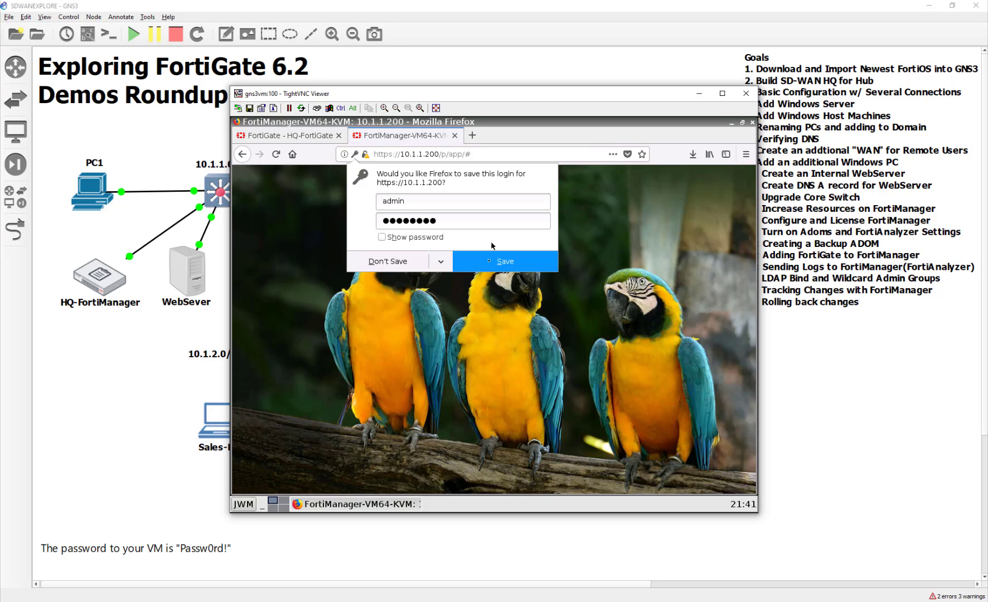
pyautogui.click(472, 313)
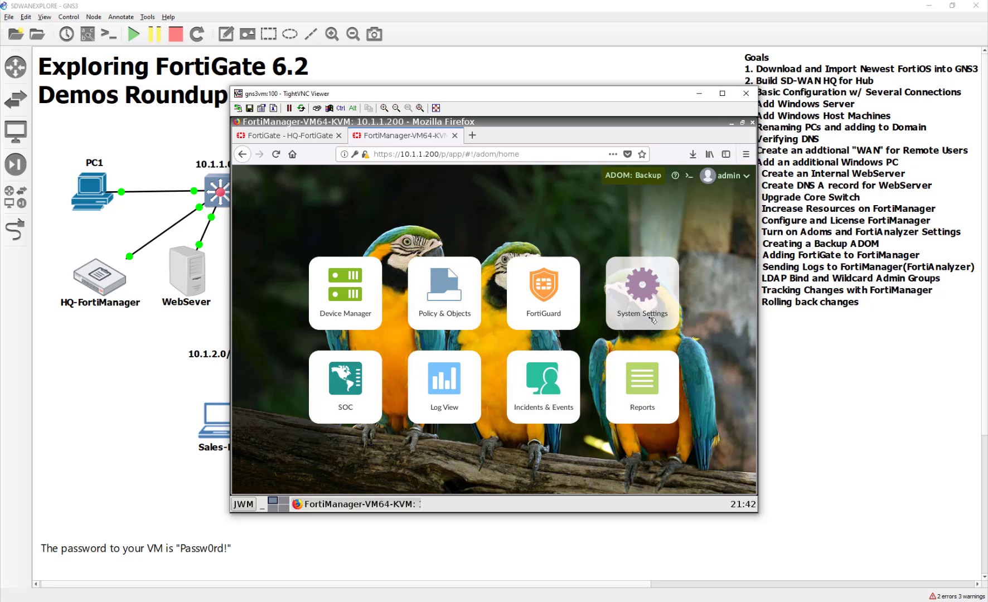
pyautogui.click(377, 322)
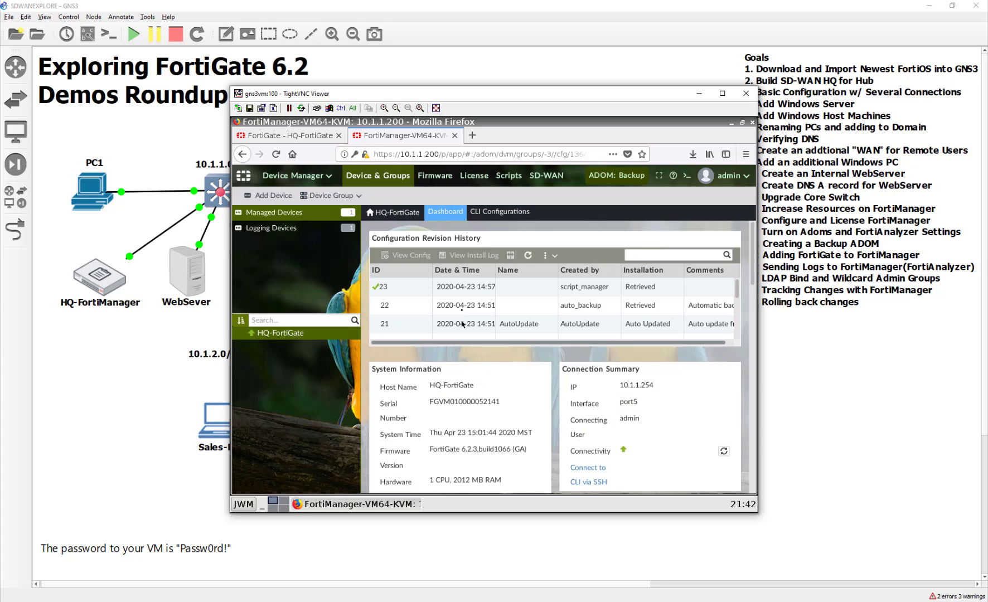
pyautogui.click(461, 305)
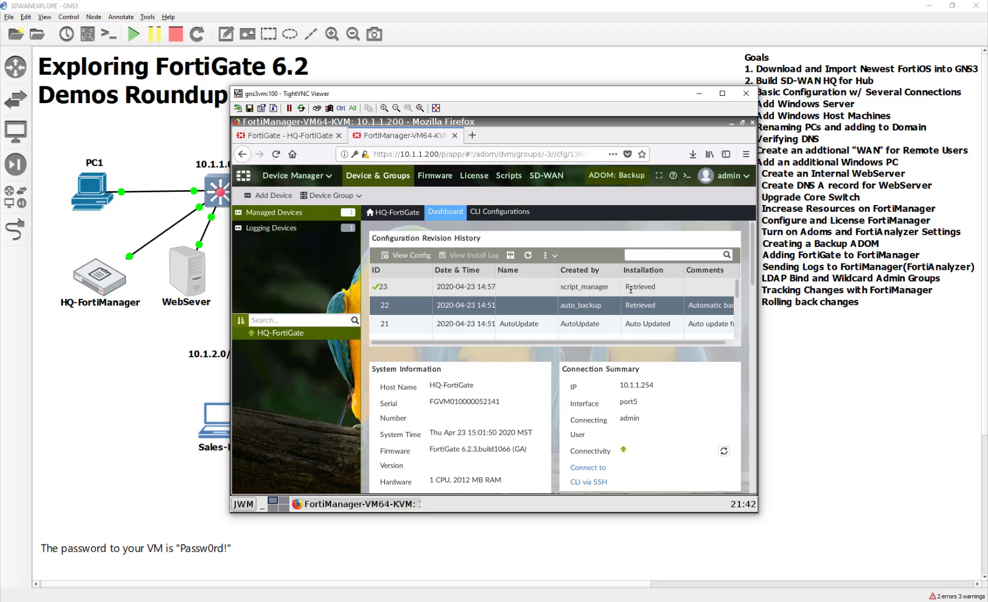
# Install revision 22 back onto HQ-FortiGate and close the task once it reaches 100% OK
pyautogui.rightClick(550, 309)
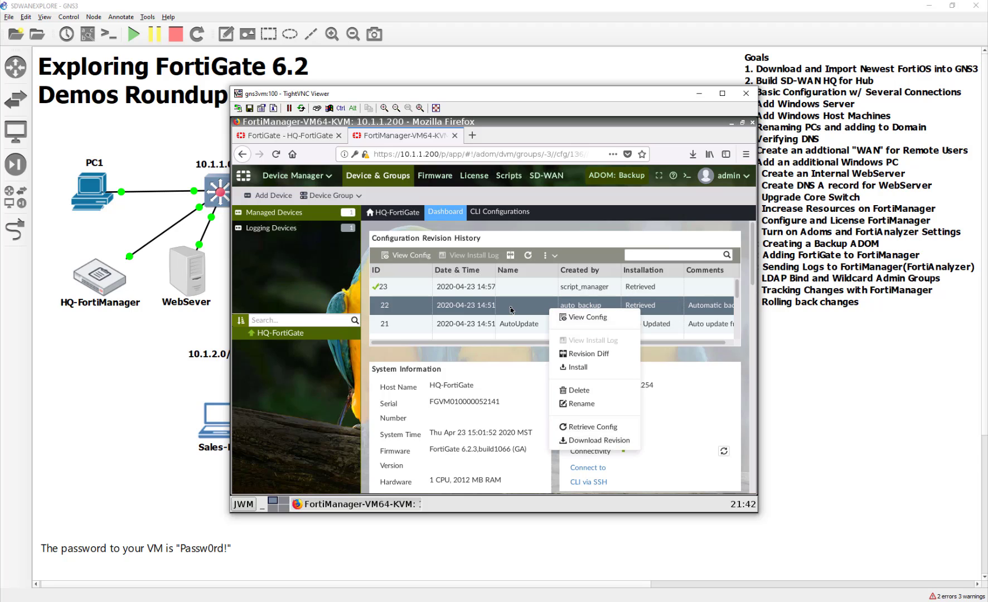
pyautogui.click(574, 367)
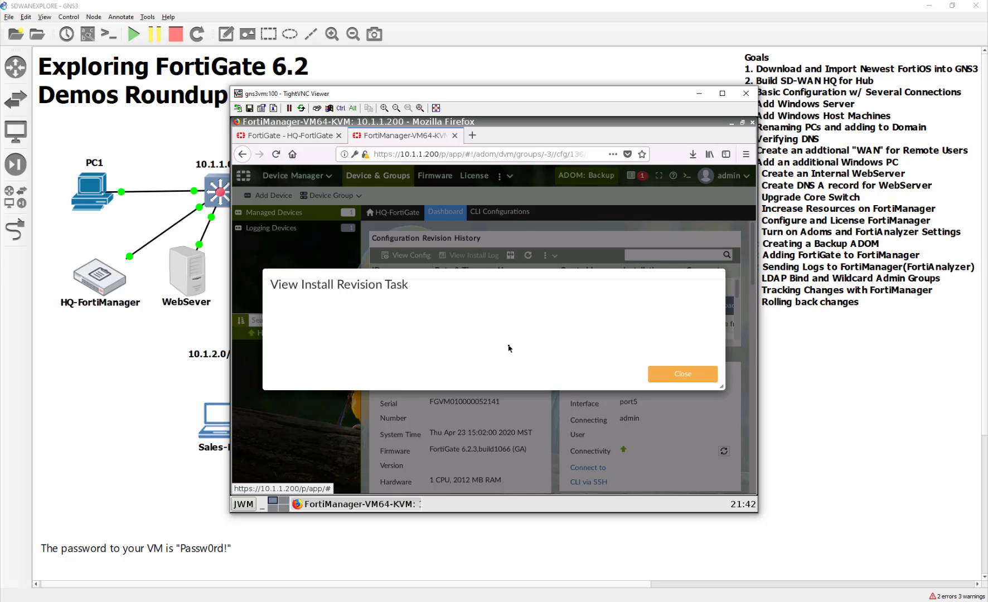
pyautogui.moveTo(490, 284); pyautogui.dragTo(462, 291)
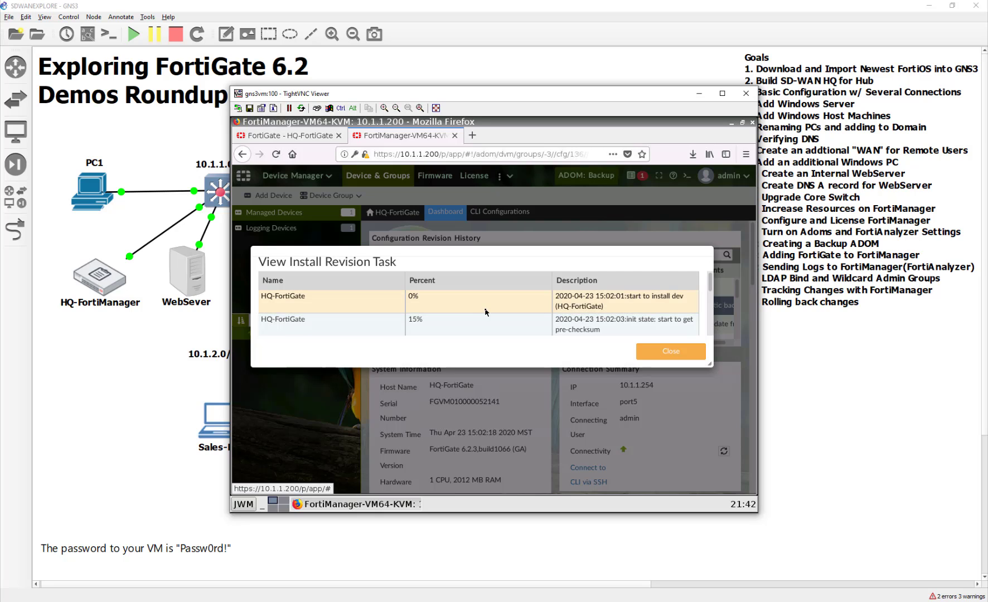
pyautogui.scroll(-2, 474, 301)
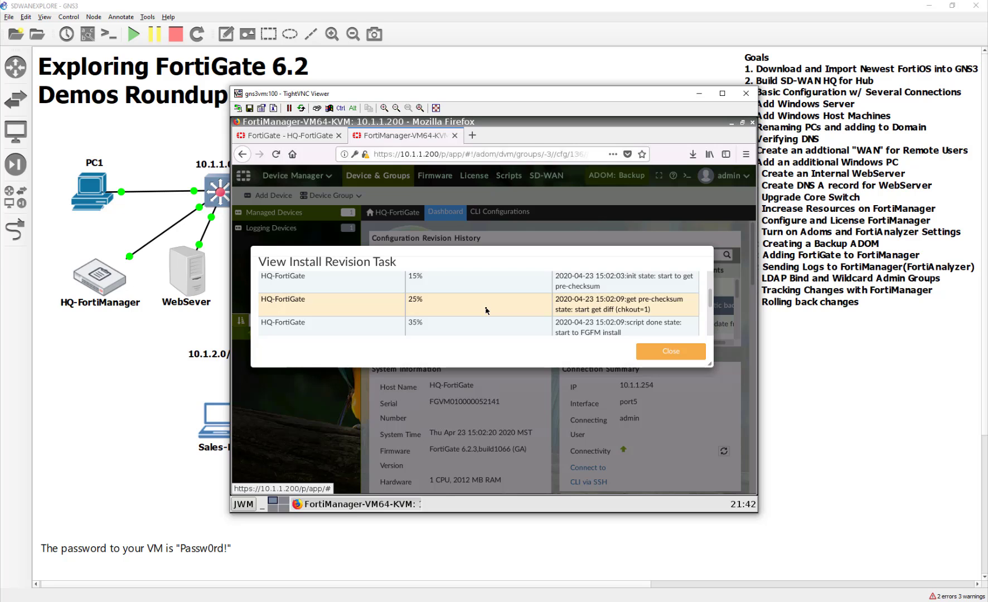
pyautogui.scroll(-3, 486, 310)
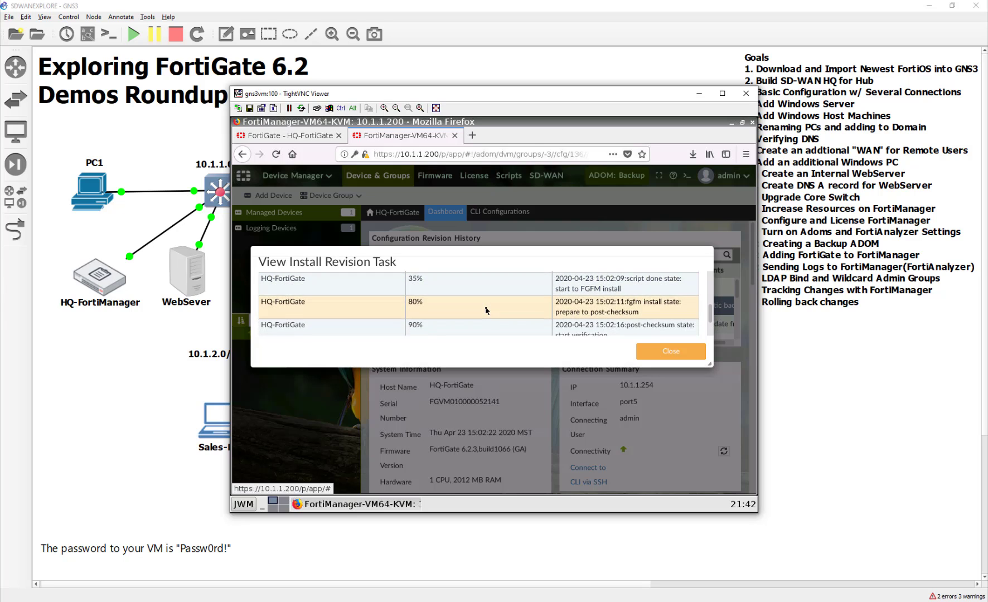
pyautogui.scroll(-2, 486, 310)
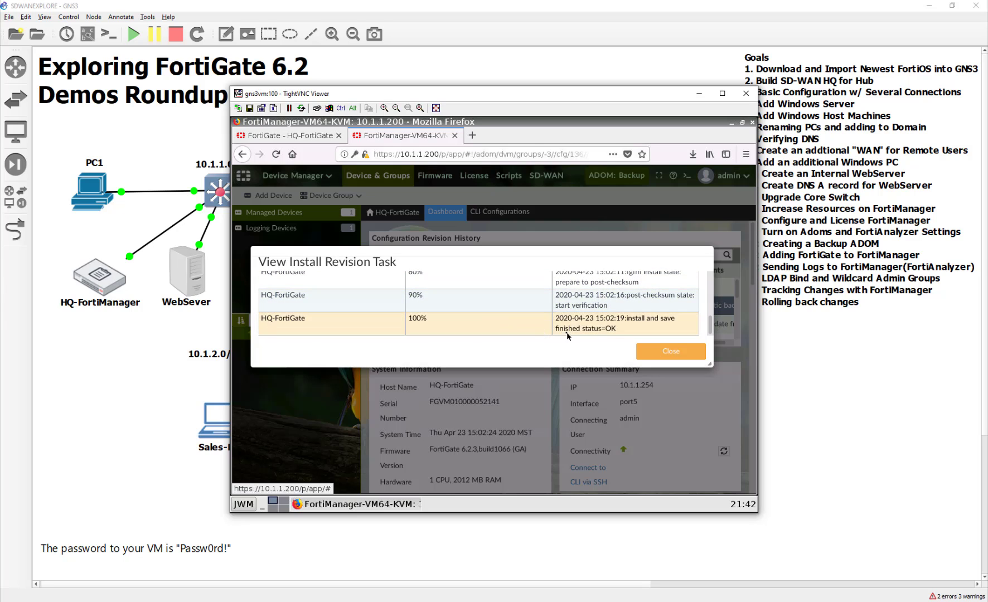
pyautogui.click(669, 351)
# Reload the FortiGate dashboard, then refresh FortiManager and check new revision 24 installed by admin
pyautogui.hotkey('ctrl', 'Tab')
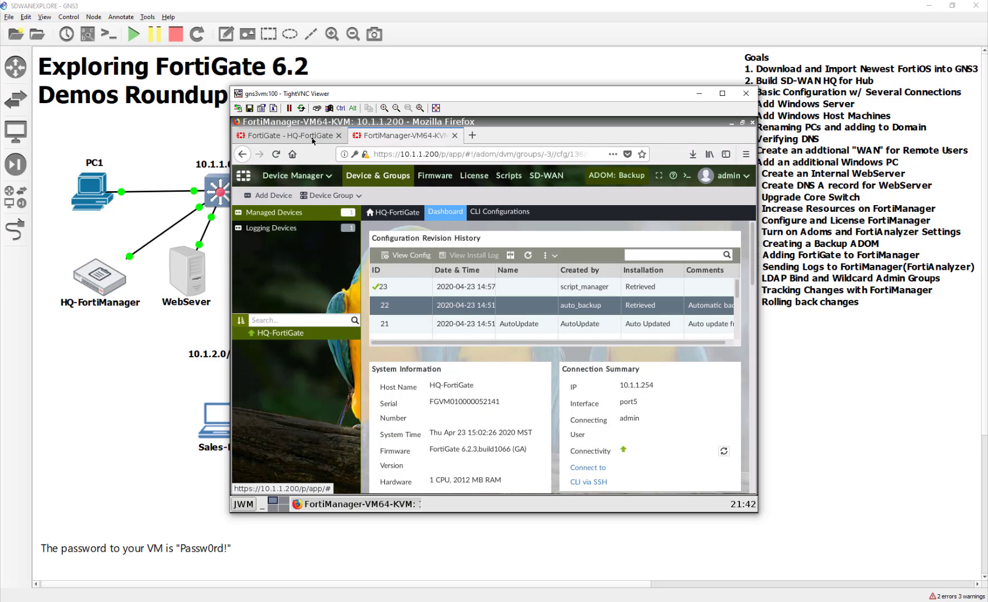
pyautogui.press('F5')
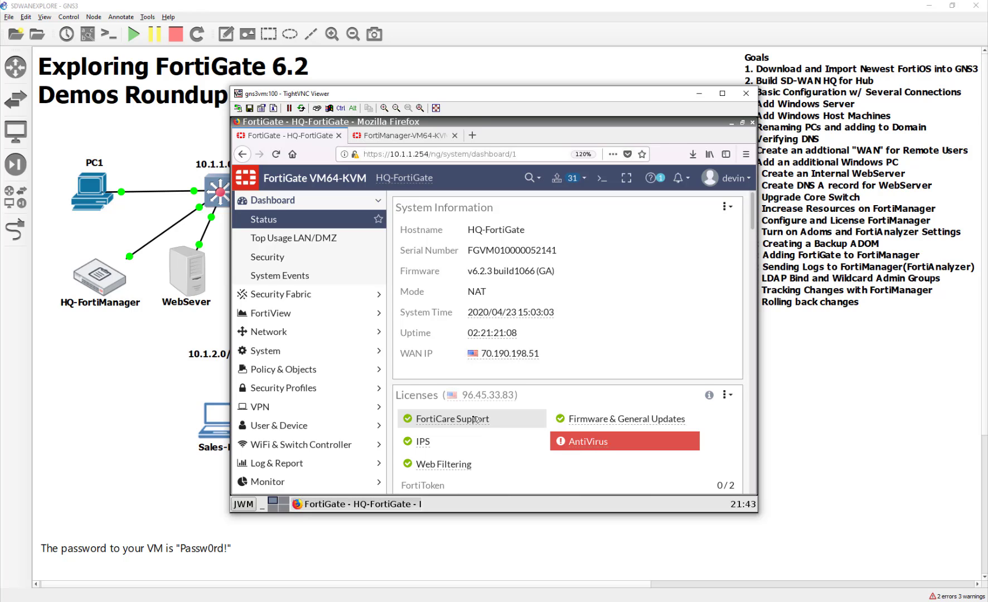
pyautogui.click(403, 138)
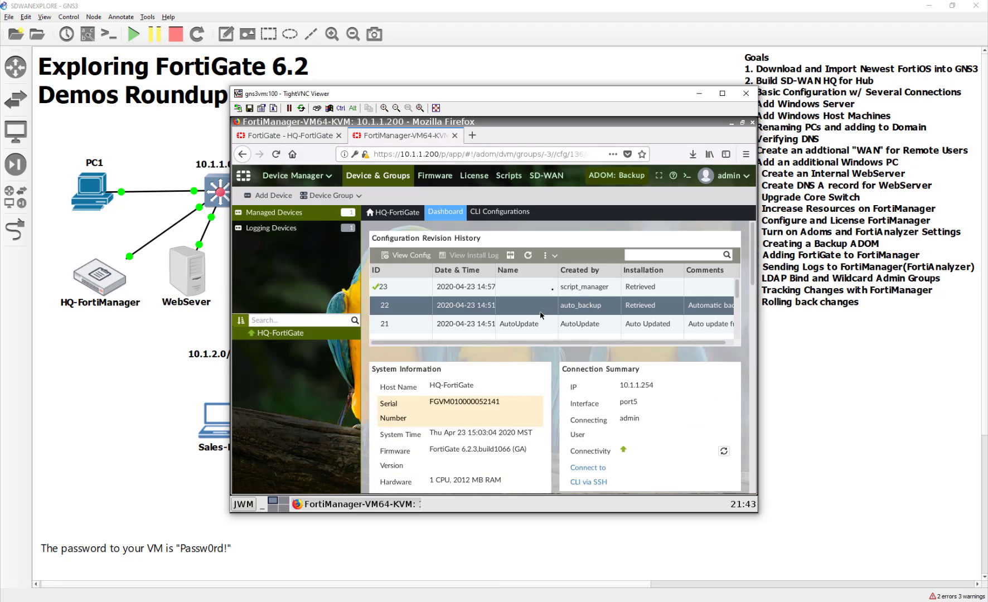
pyautogui.click(279, 167)
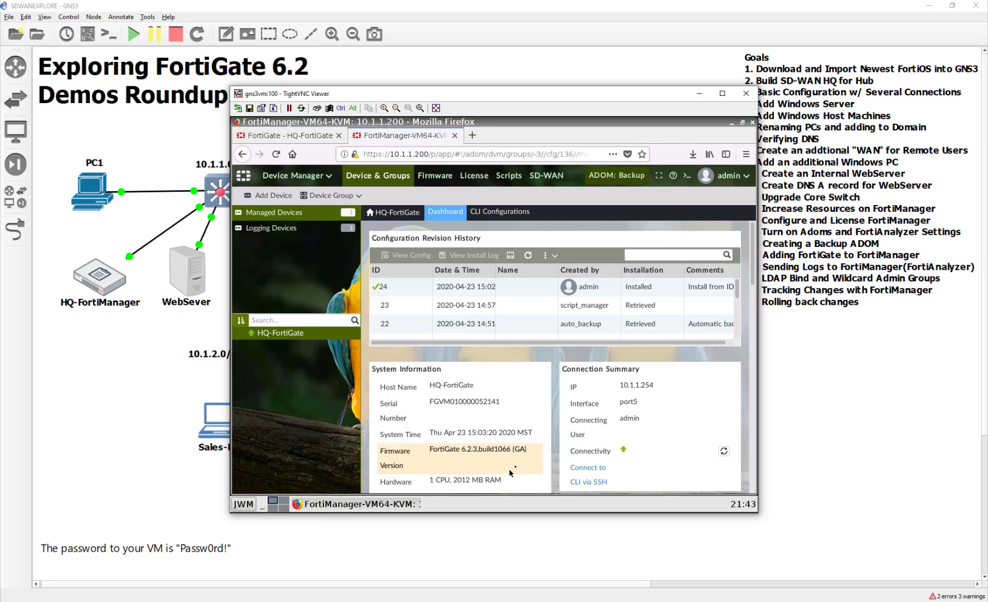
pyautogui.click(638, 285)
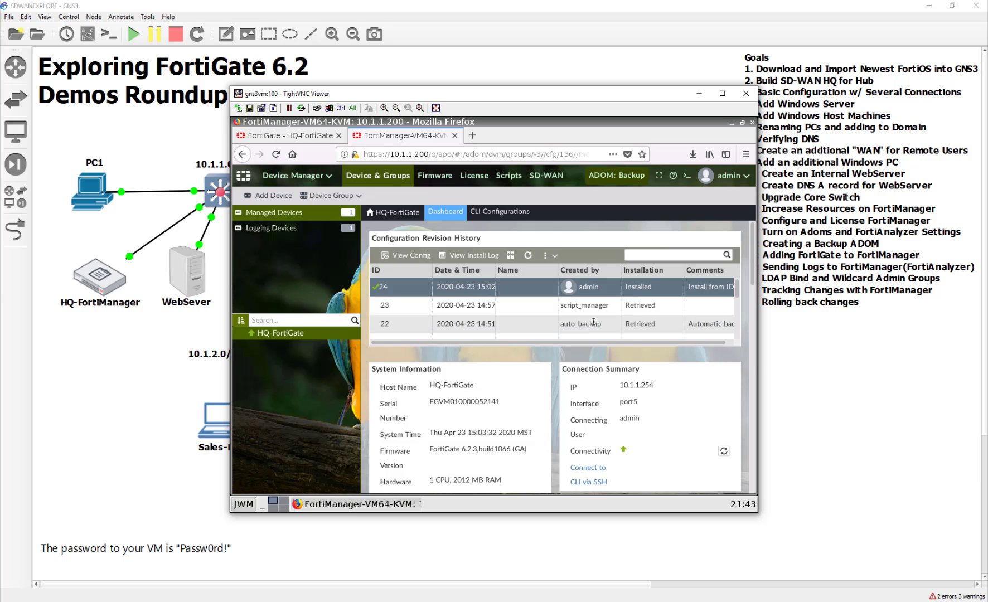
pyautogui.scroll(-5, 469, 425)
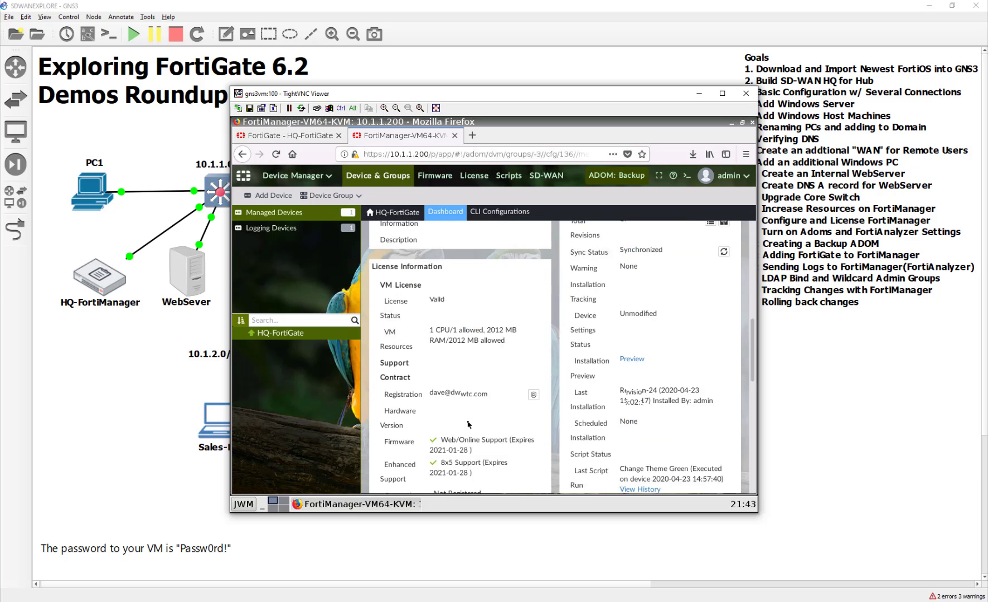
pyautogui.scroll(5, 468, 425)
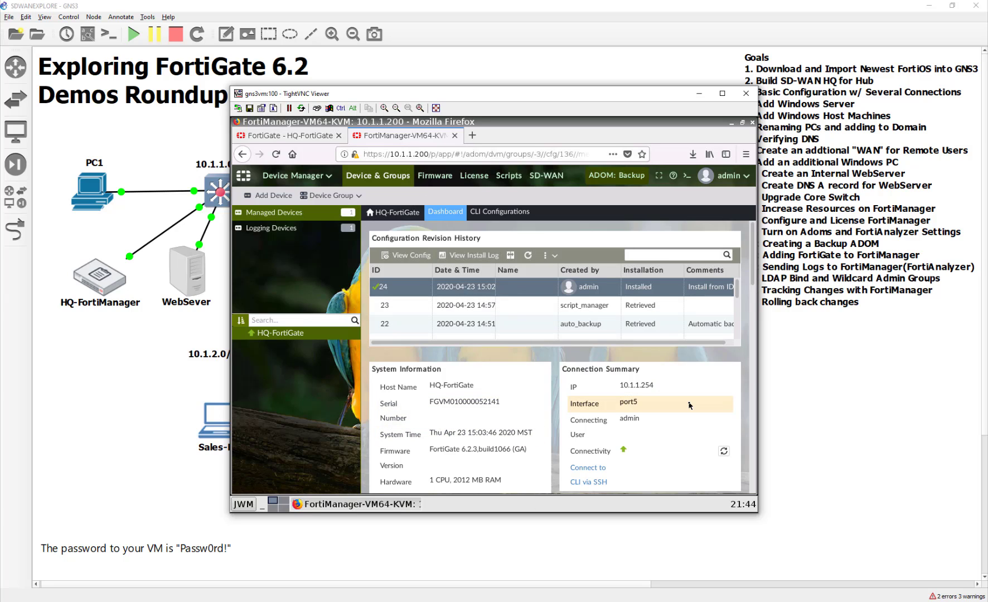
# Open the SOC module and go to its FortiView logs
pyautogui.click(329, 176)
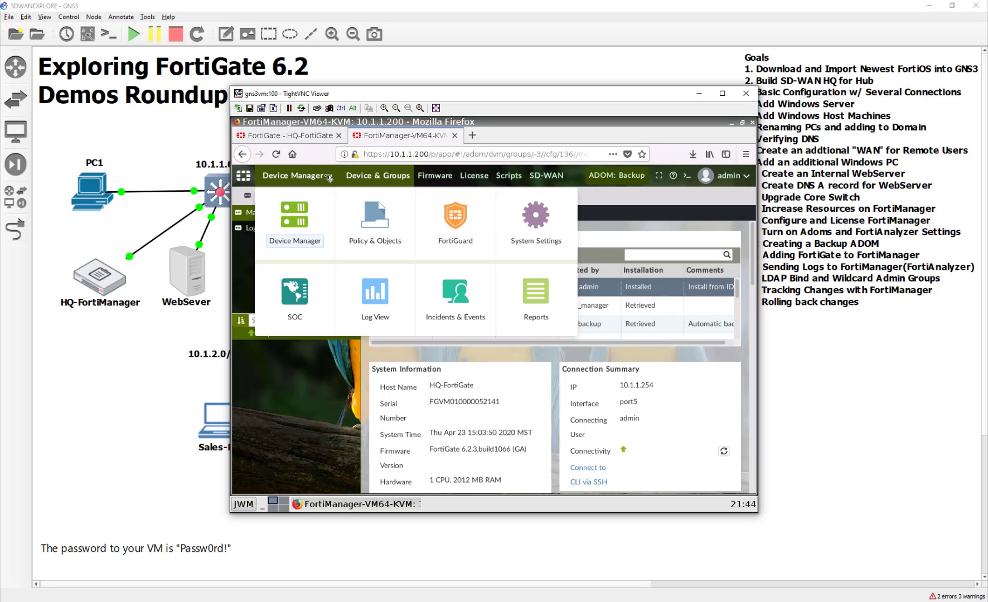
pyautogui.click(278, 293)
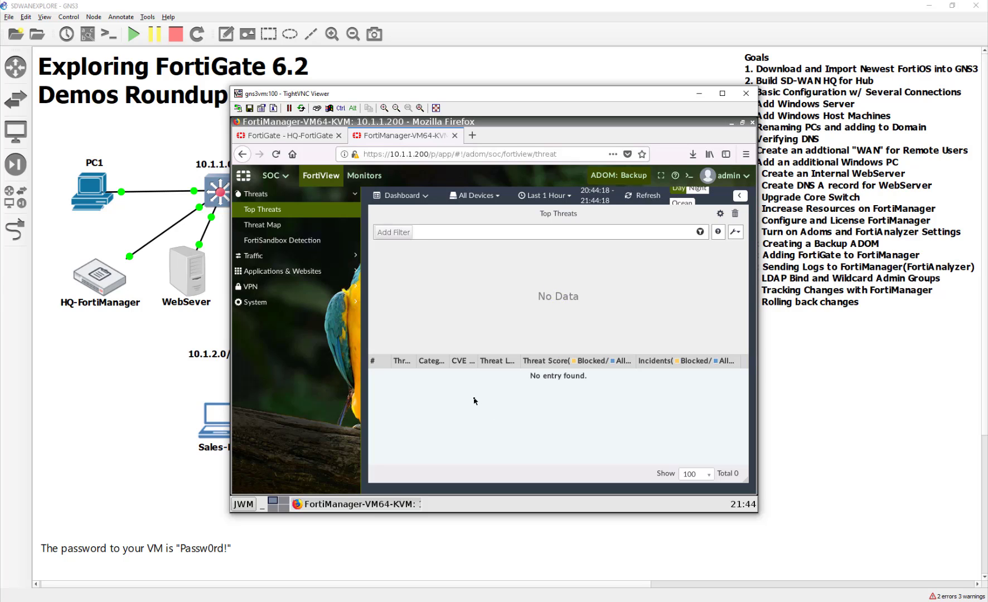
pyautogui.click(362, 179)
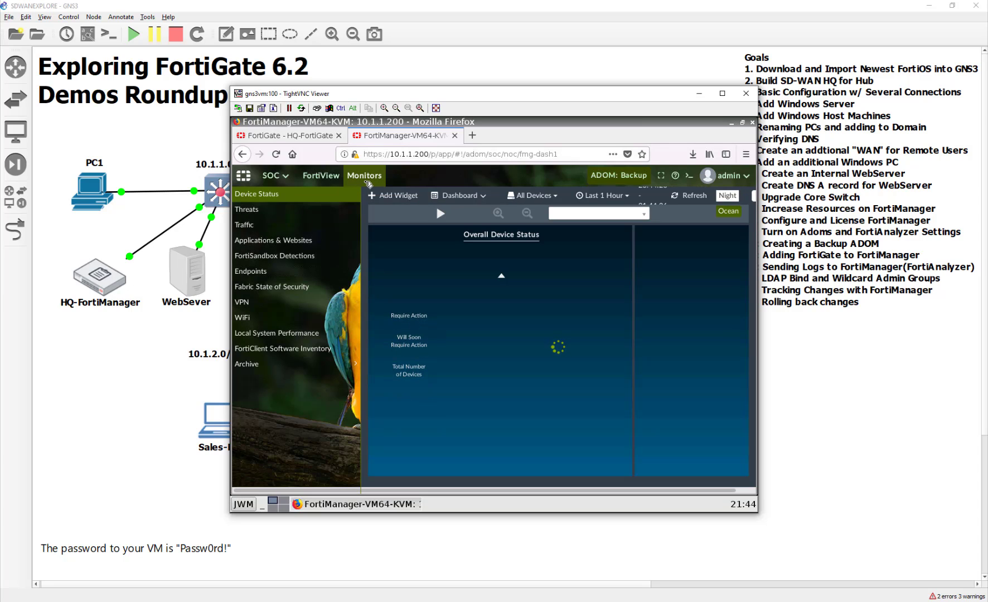
pyautogui.click(324, 180)
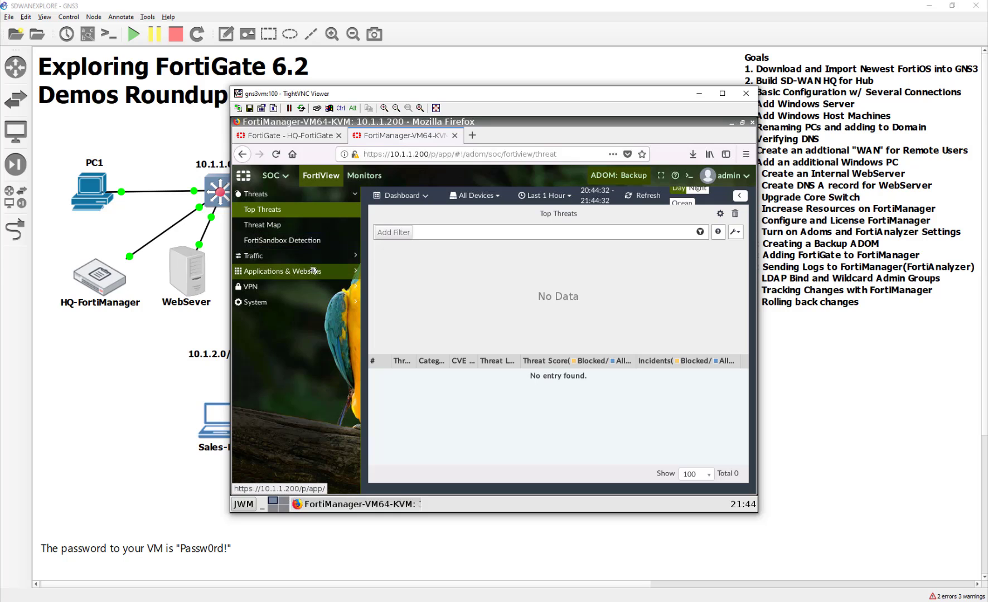
# Expand System, view System Events, then open the Admin Logins report
pyautogui.click(308, 302)
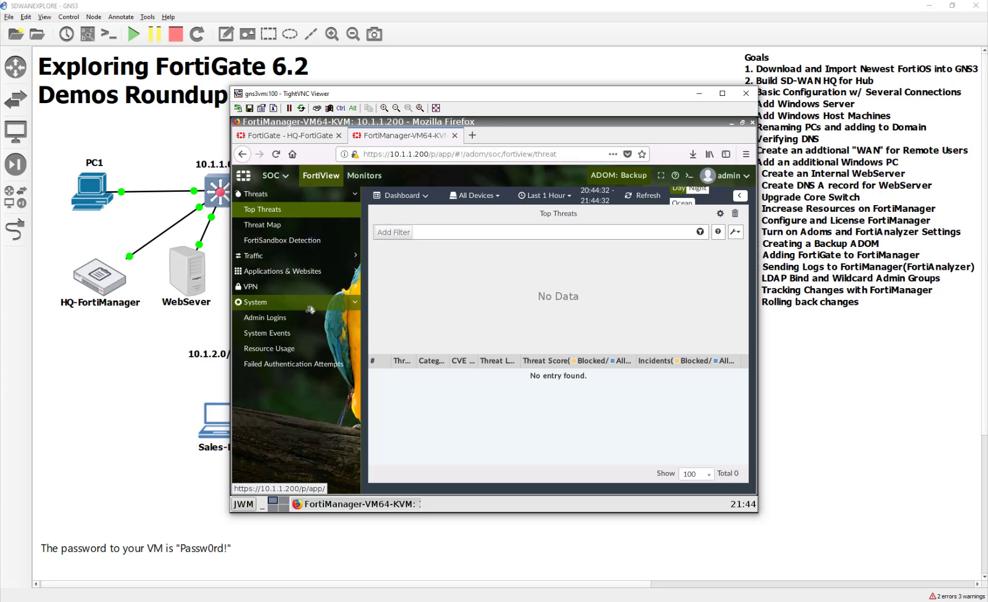
pyautogui.click(306, 334)
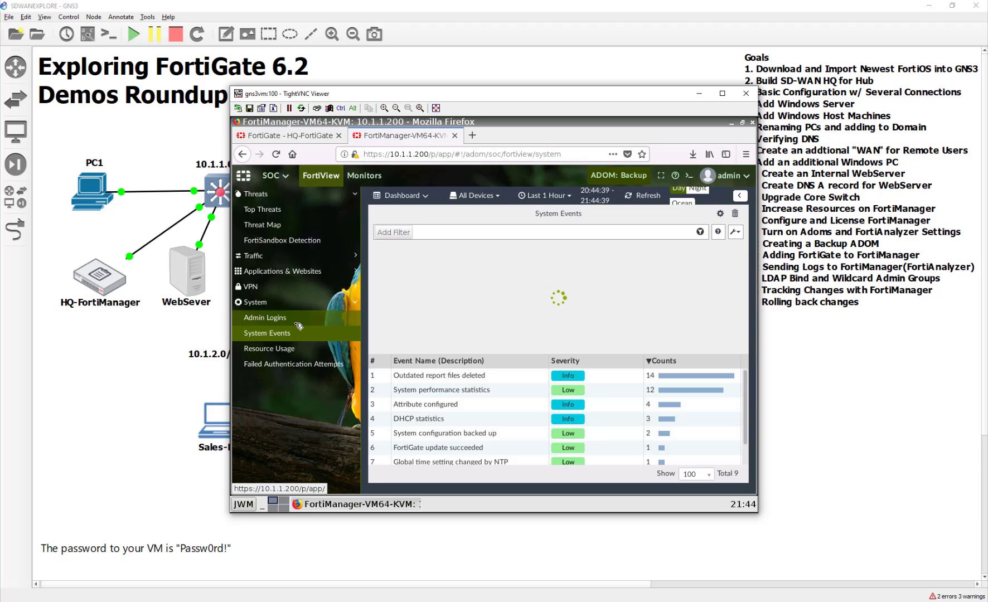
pyautogui.scroll(-1, 501, 405)
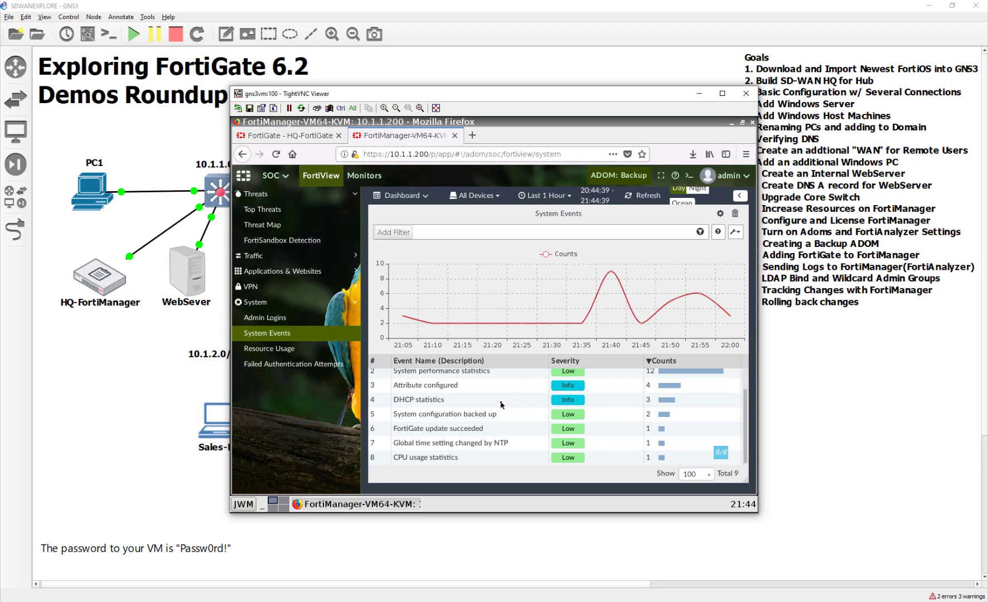
pyautogui.click(270, 323)
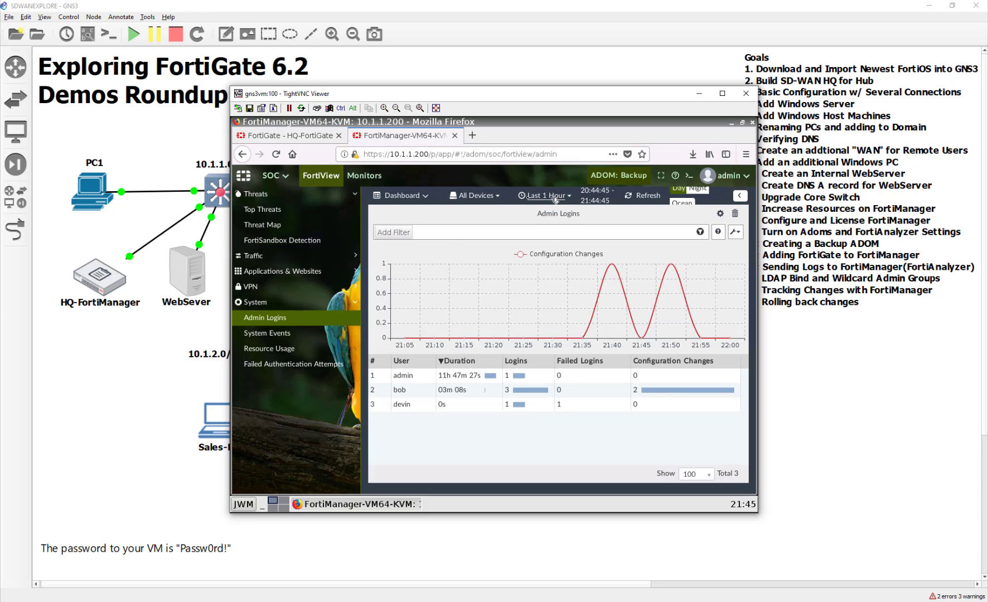
# Check the All Devices and Last 1 Hour filters, view Failed Authentication Attempts, then Resource Usage
pyautogui.click(493, 196)
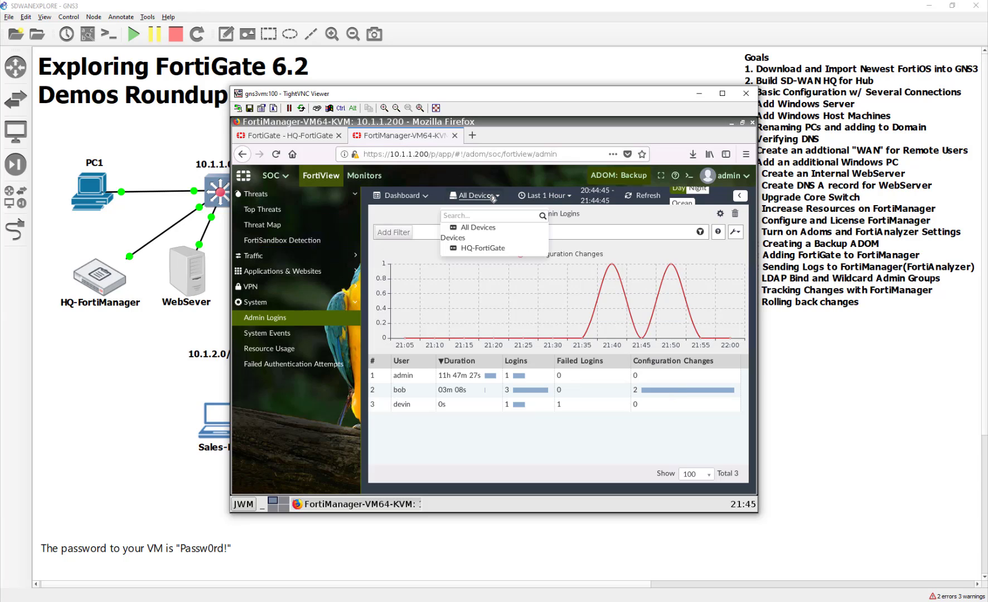
pyautogui.click(551, 197)
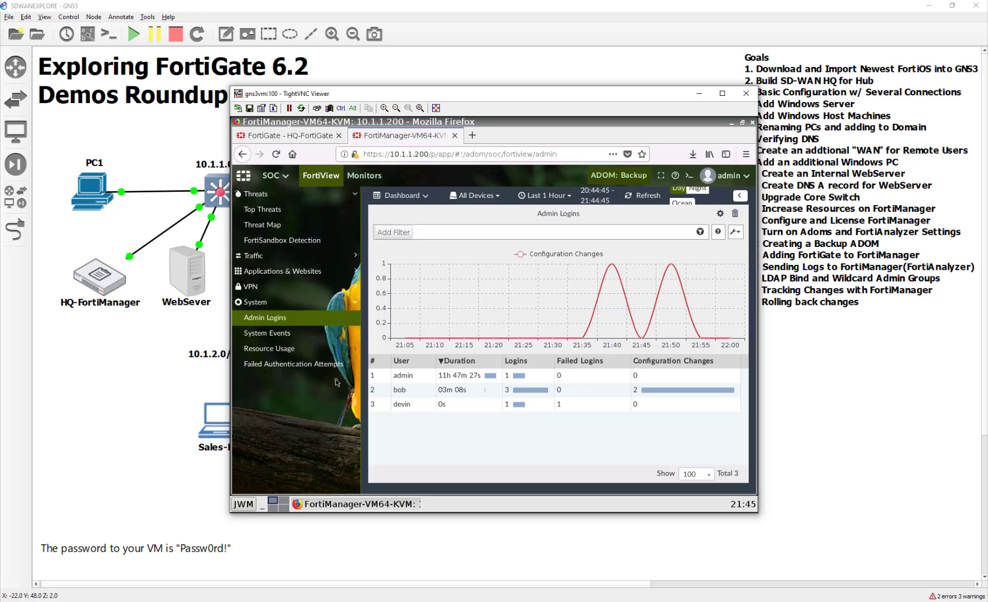
pyautogui.click(608, 408)
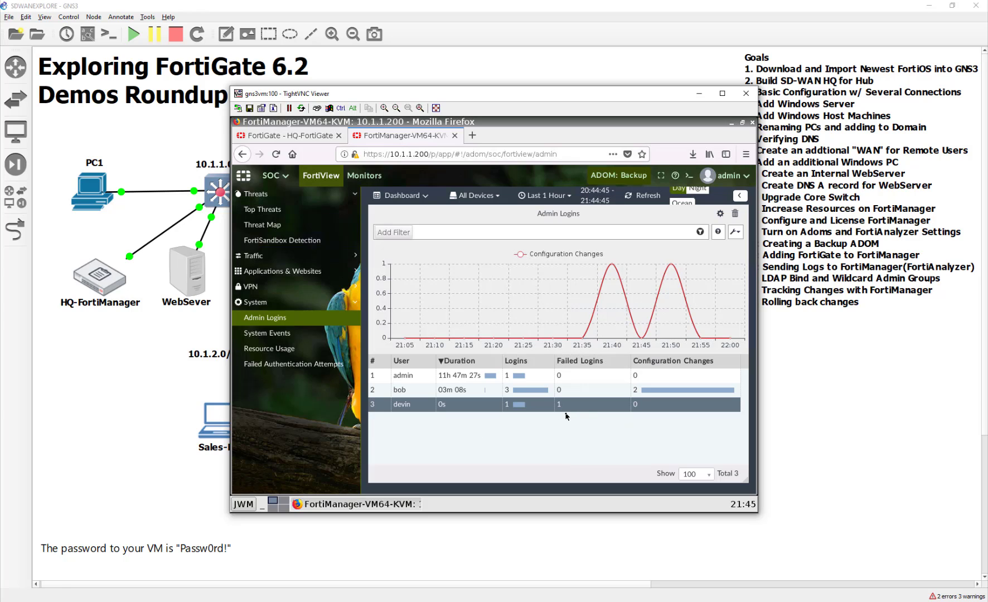
pyautogui.click(296, 364)
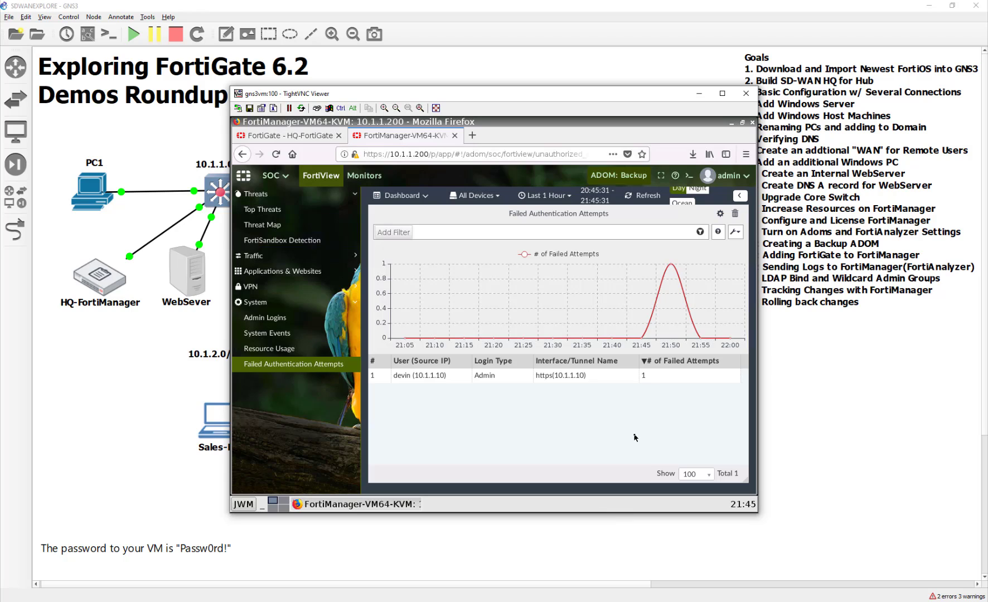
pyautogui.moveTo(684, 331)
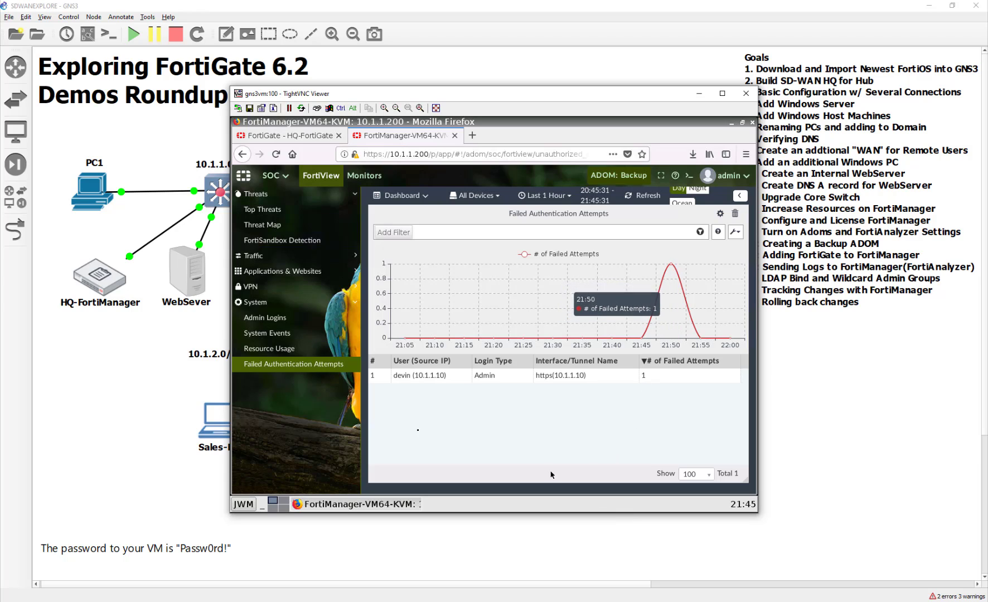
pyautogui.click(321, 349)
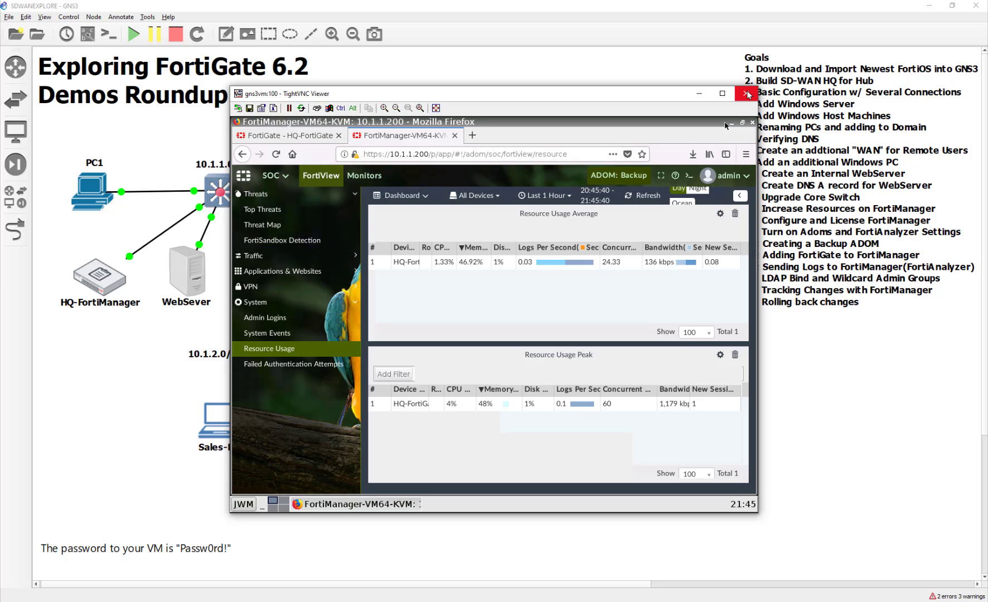
# Close the gns3vm TightVNC viewer, exit Chrome's unresponsive page, and close the QEMU DC1 window
pyautogui.click(745, 94)
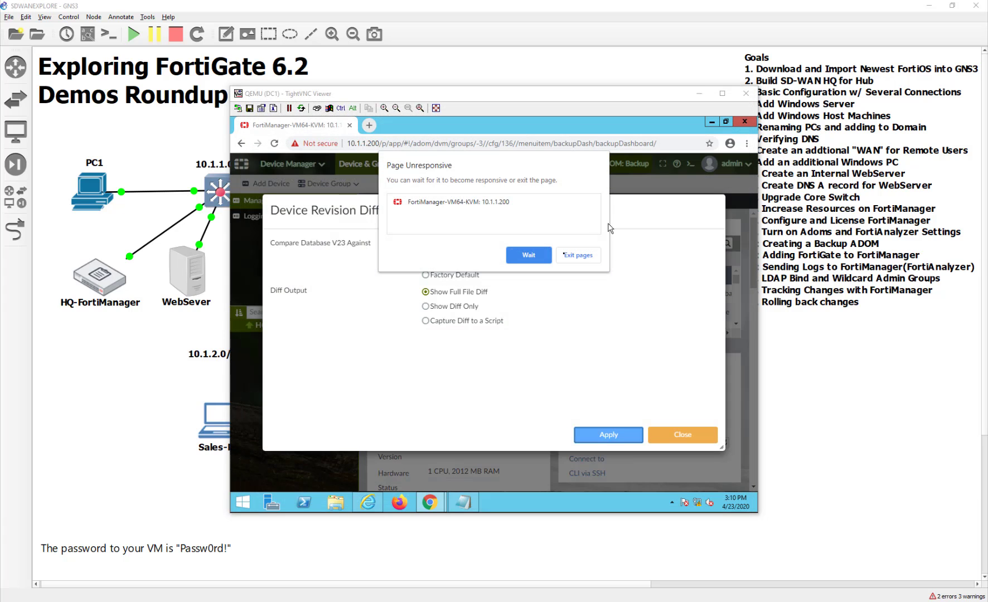
pyautogui.click(579, 255)
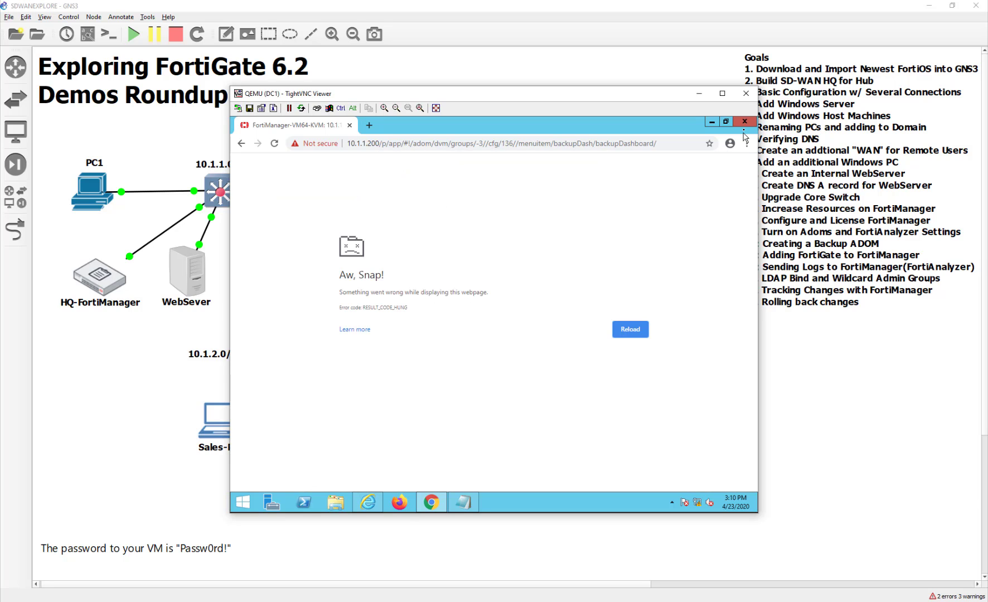
pyautogui.click(746, 93)
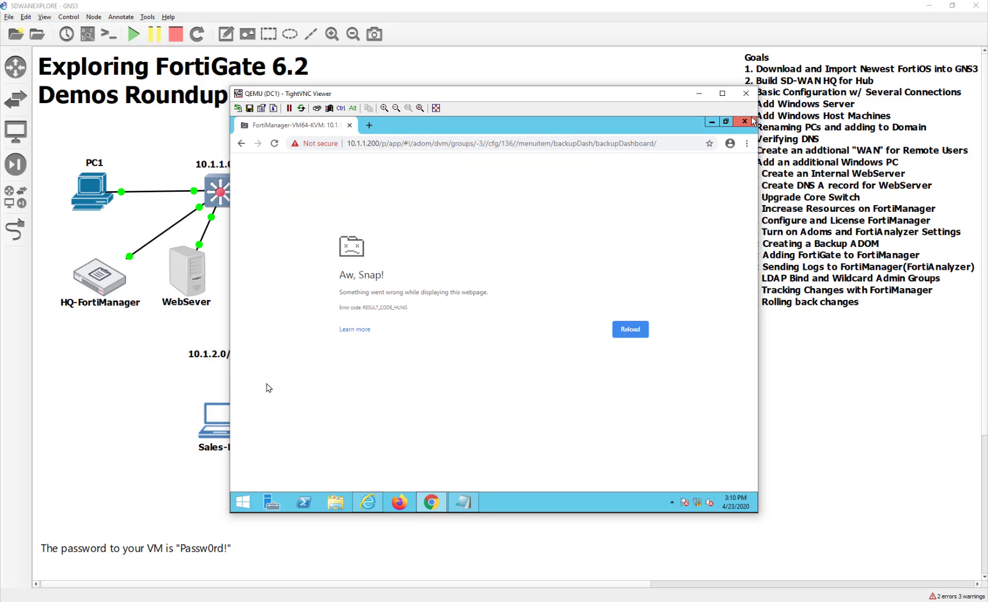